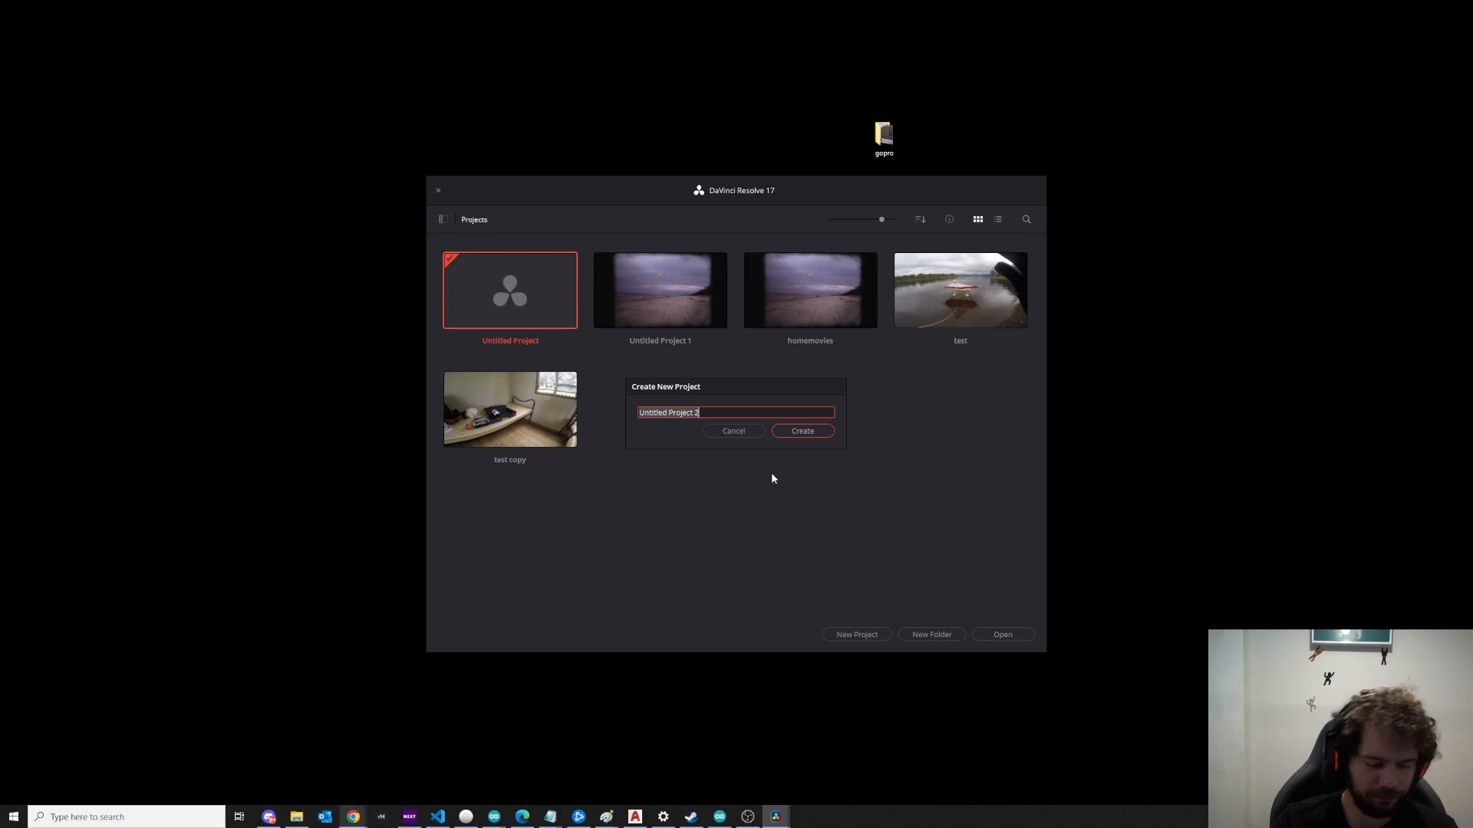
Step: Create a new project named demo
{"action": "type", "text": "demo"}
{"action": "key", "text": "Return"}
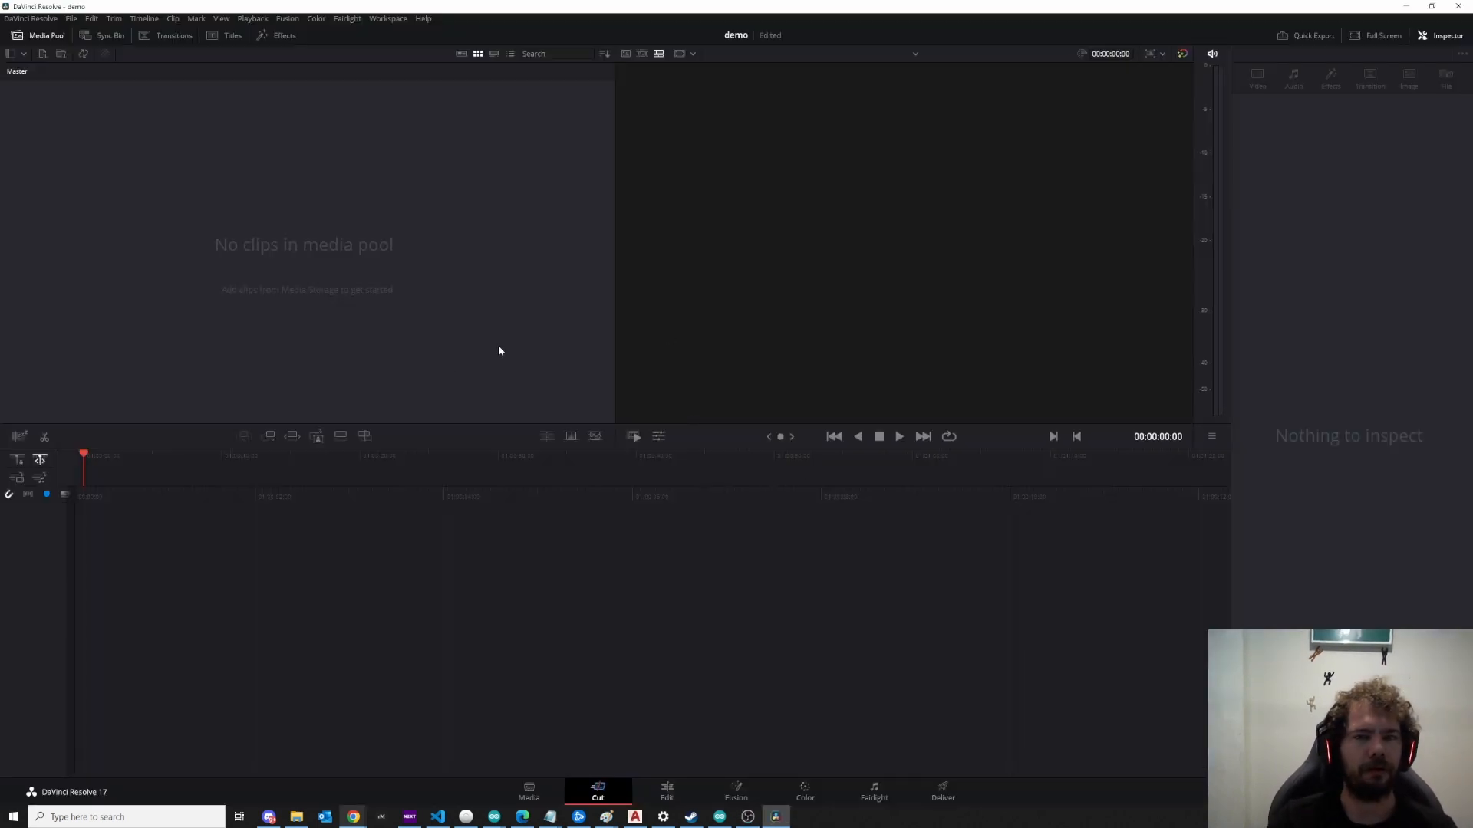
Step: Import the "Island - MBB (No Copyright Music)" audio file from the gopro folder on the Desktop
{"action": "left_click", "coordinate": [72, 21]}
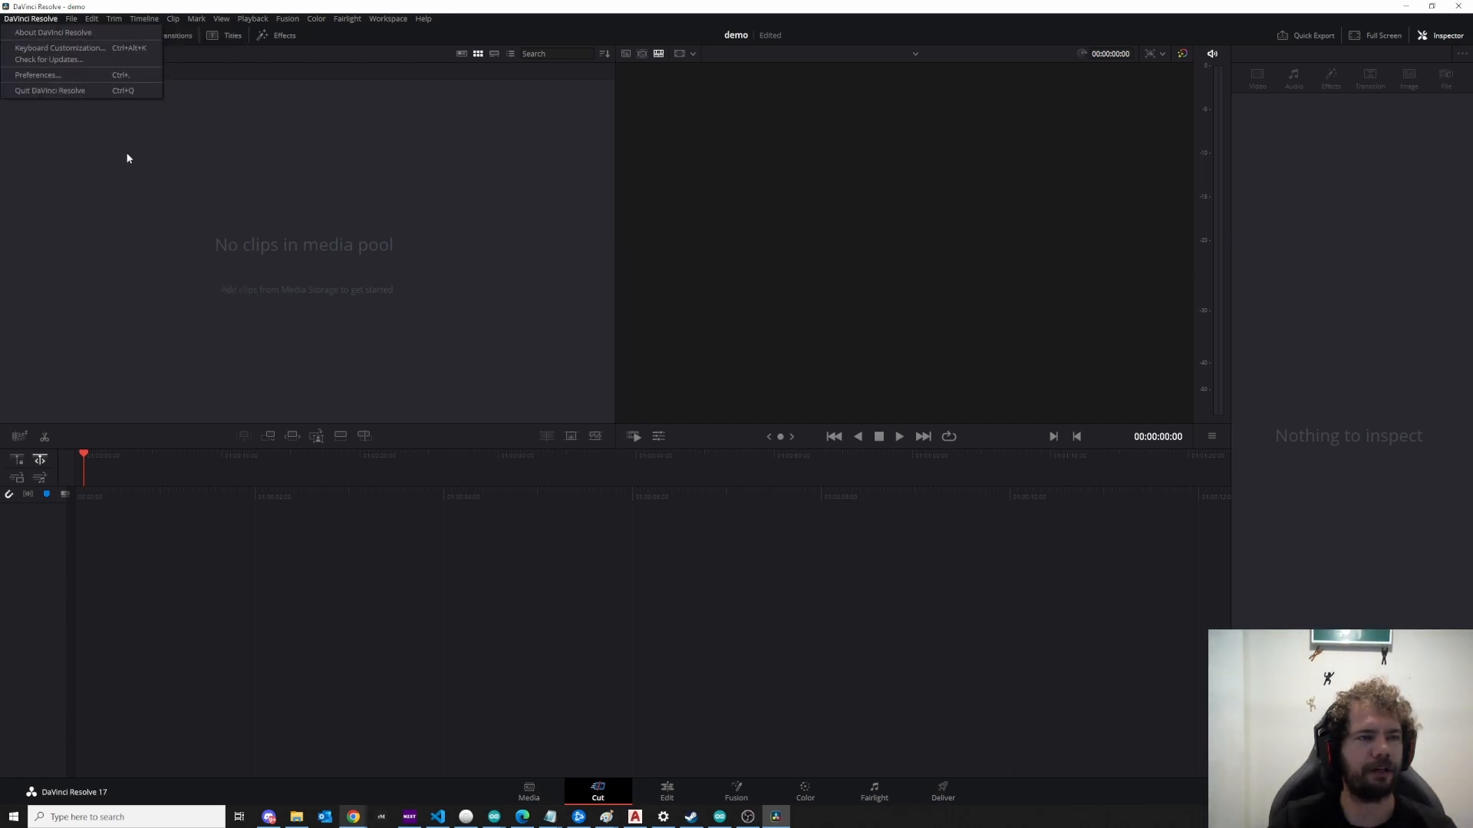
{"action": "mouse_move", "coordinate": [122, 137]}
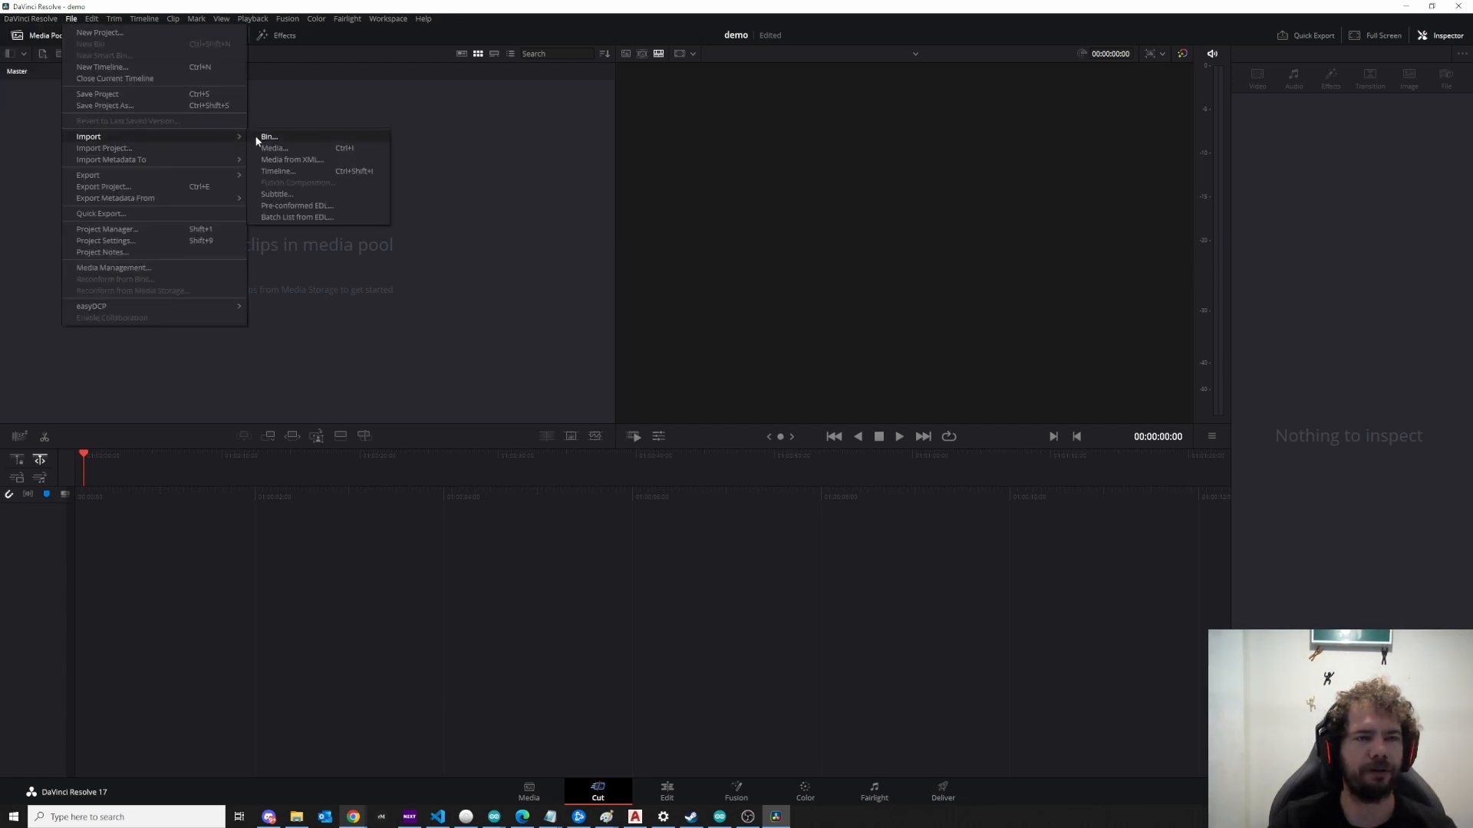
{"action": "left_click", "coordinate": [270, 138]}
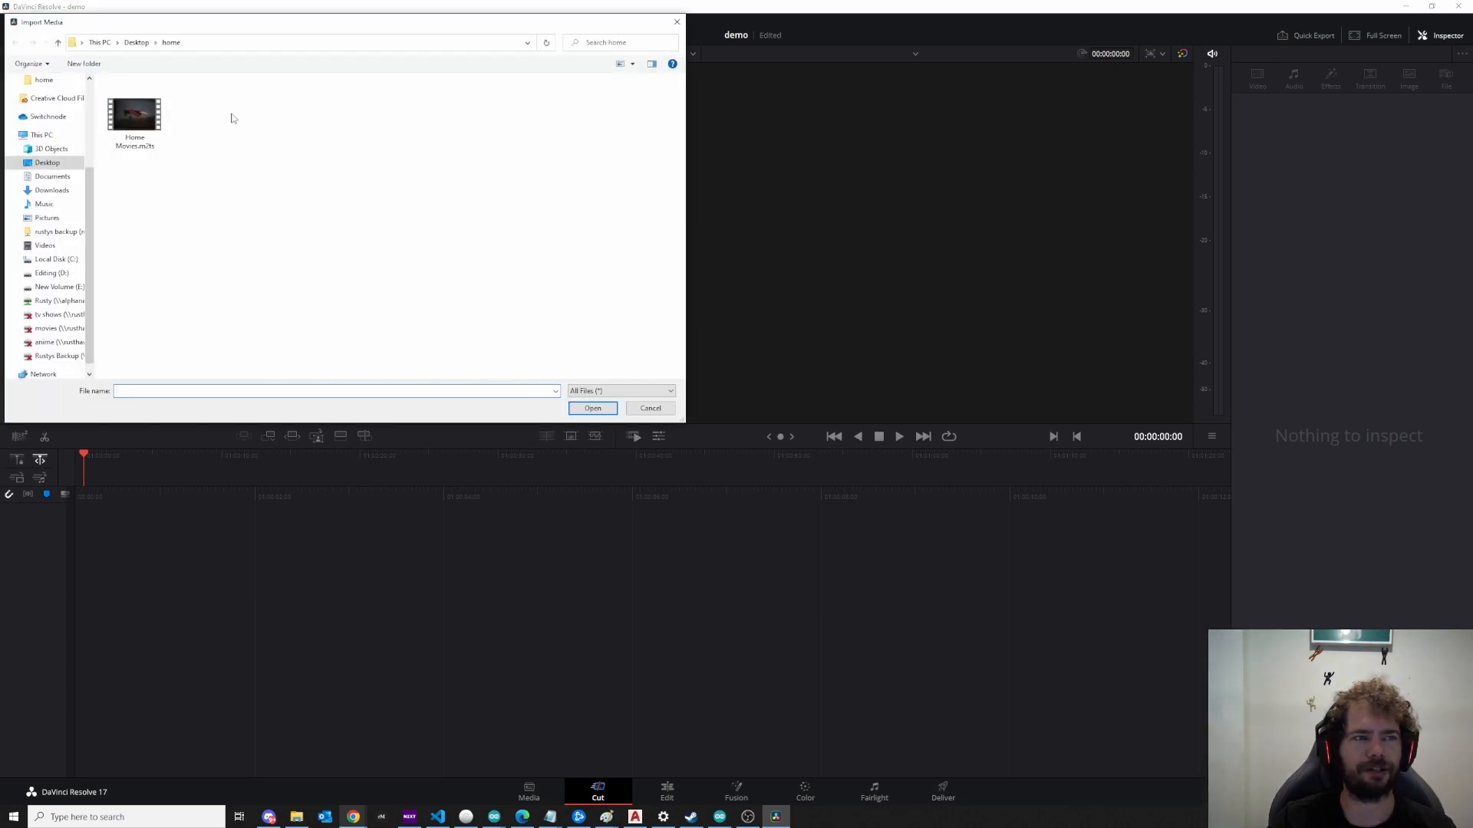
{"action": "left_click", "coordinate": [137, 44]}
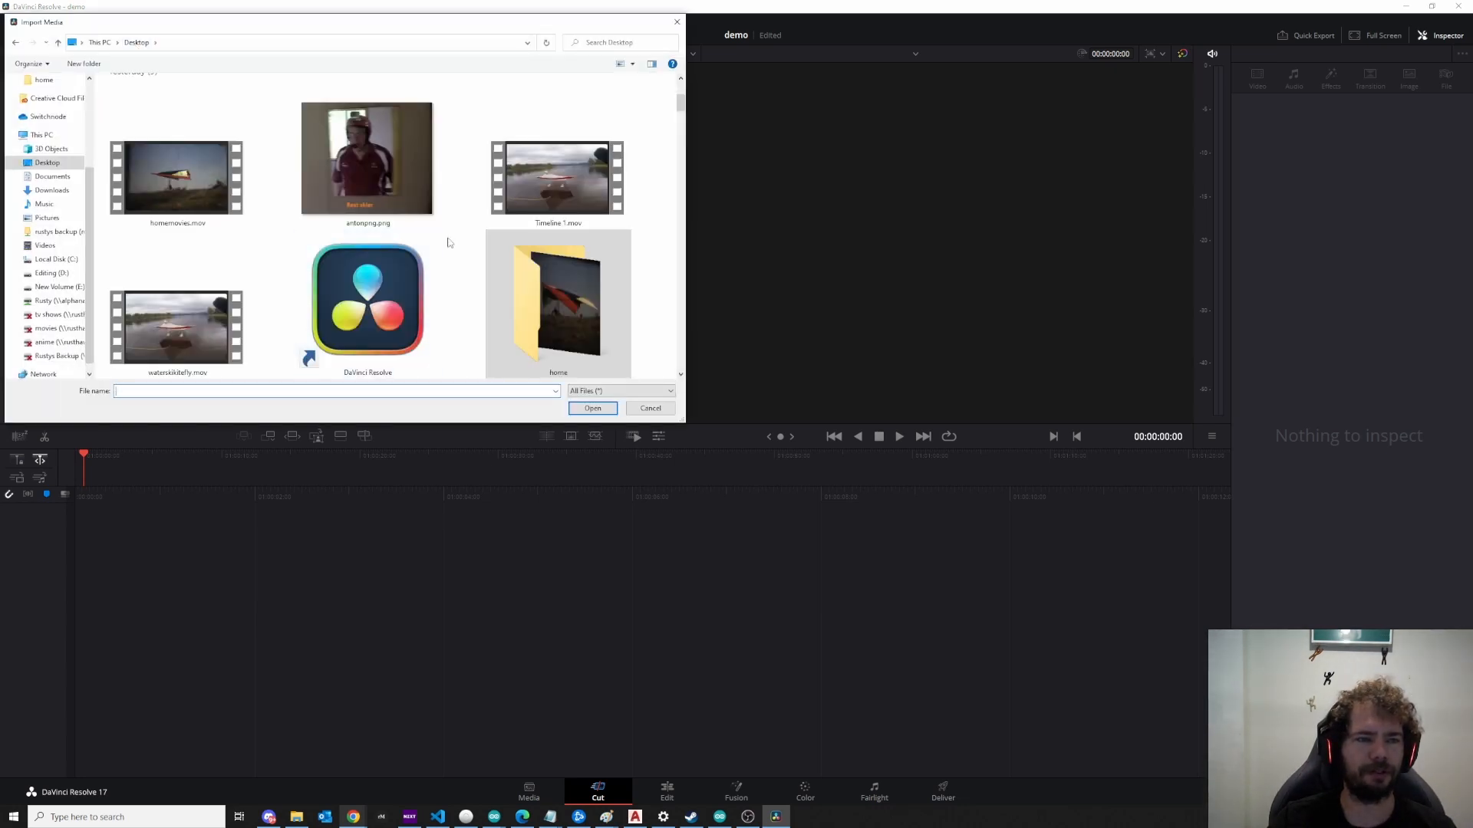
{"action": "scroll", "coordinate": [540, 313], "scroll_direction": "down", "scroll_amount": 3}
{"action": "scroll", "coordinate": [460, 251], "scroll_direction": "up", "scroll_amount": 4}
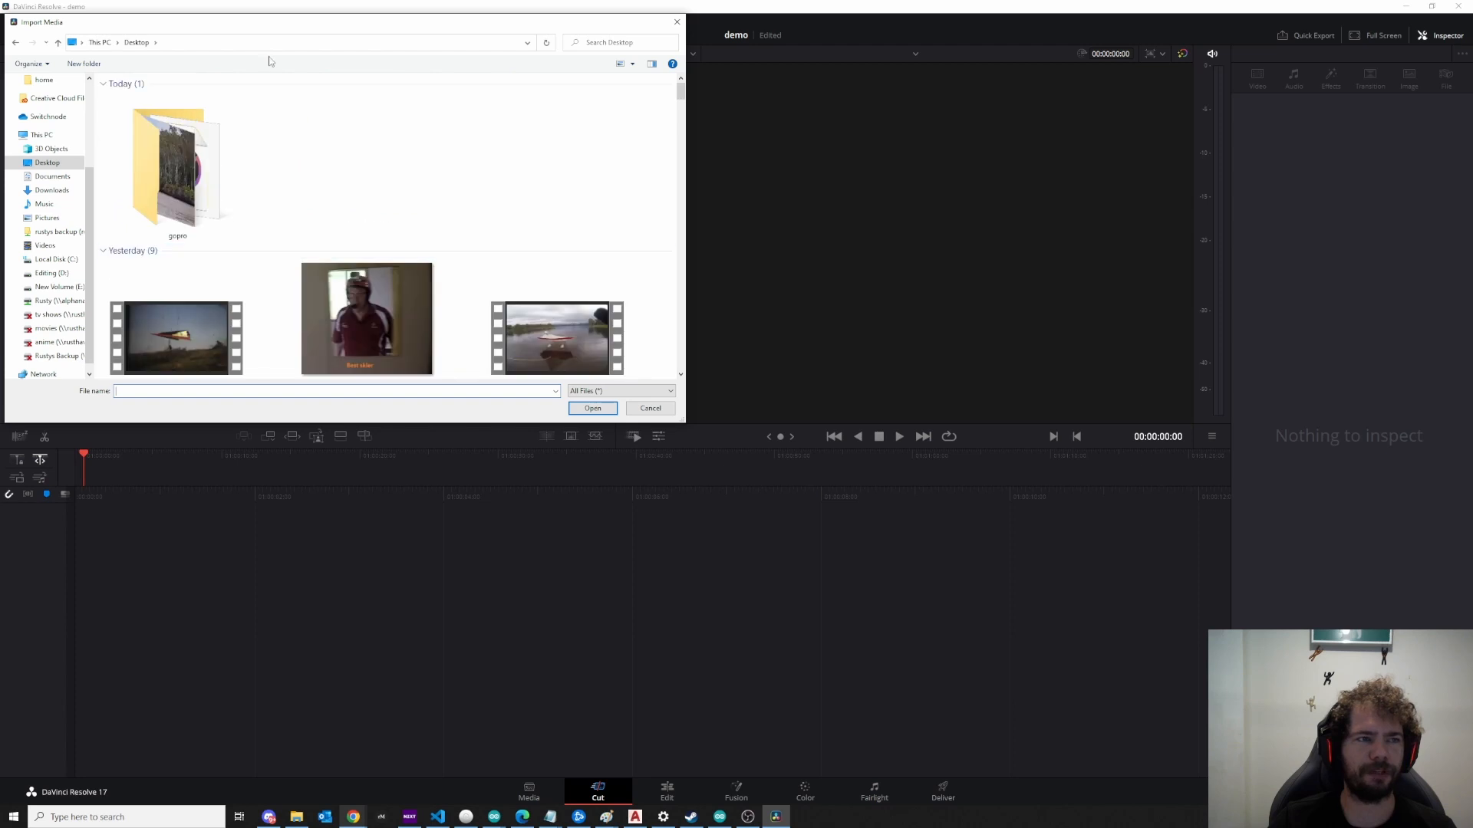
{"action": "double_click", "coordinate": [200, 173]}
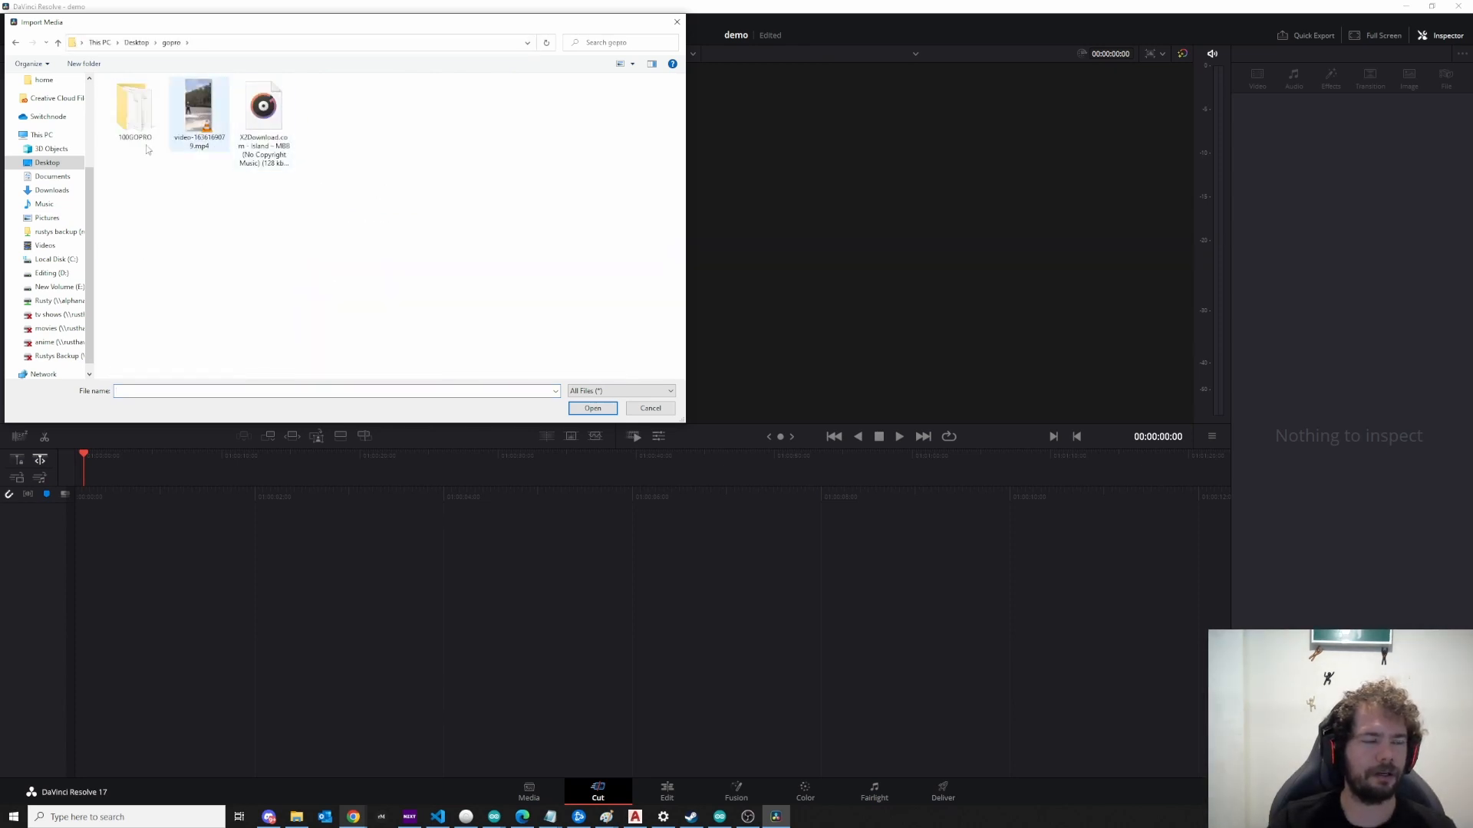
{"action": "left_click", "coordinate": [259, 126]}
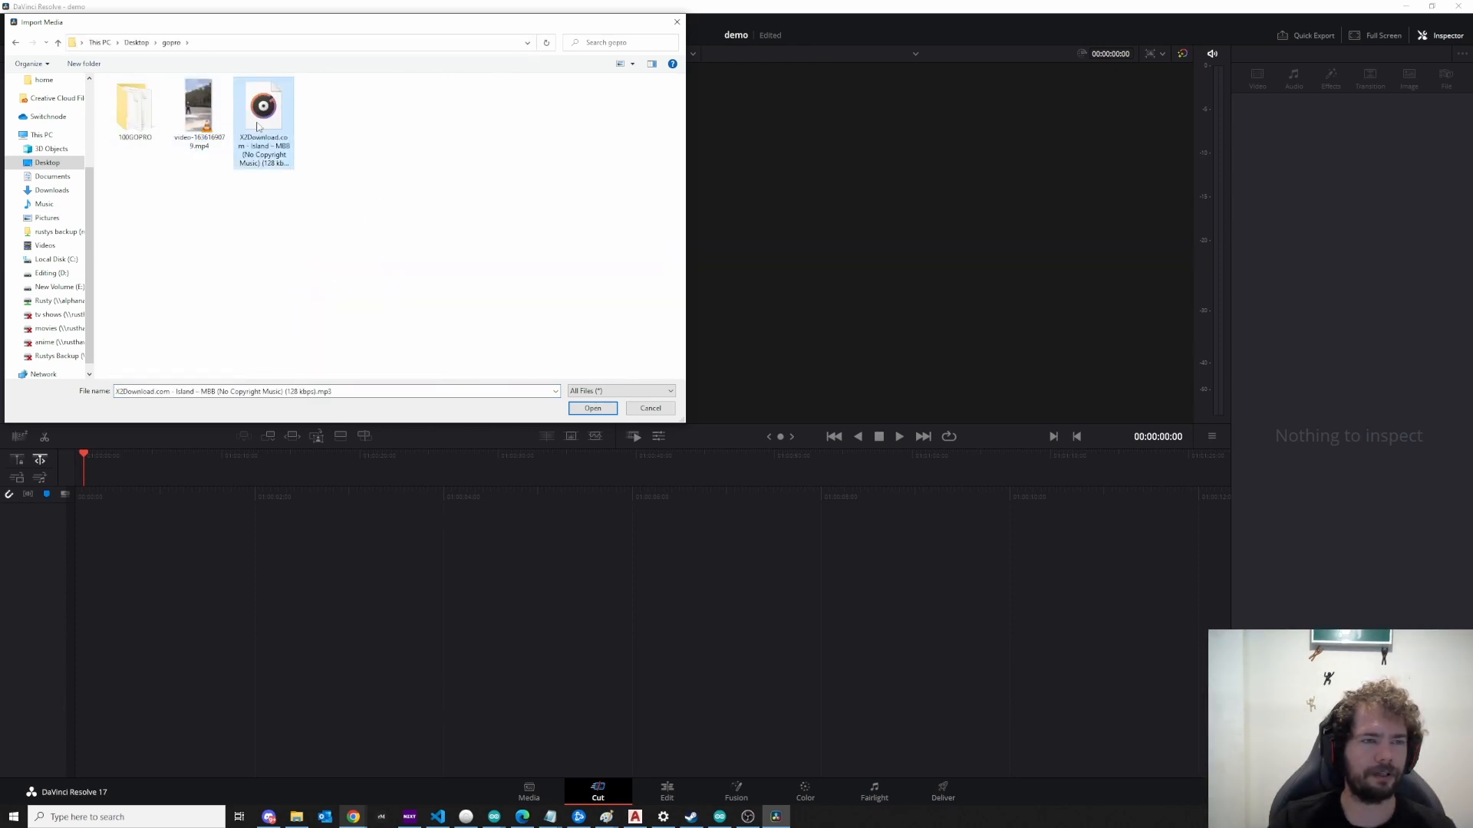
{"action": "left_click", "coordinate": [593, 407]}
Step: Import GOPR0001.MP4, GOPR0002.MP4, GOPR0003.MP4 and GOPR0004.MP4 from the 100GOPRO folder inside gopro
{"action": "left_click", "coordinate": [70, 20]}
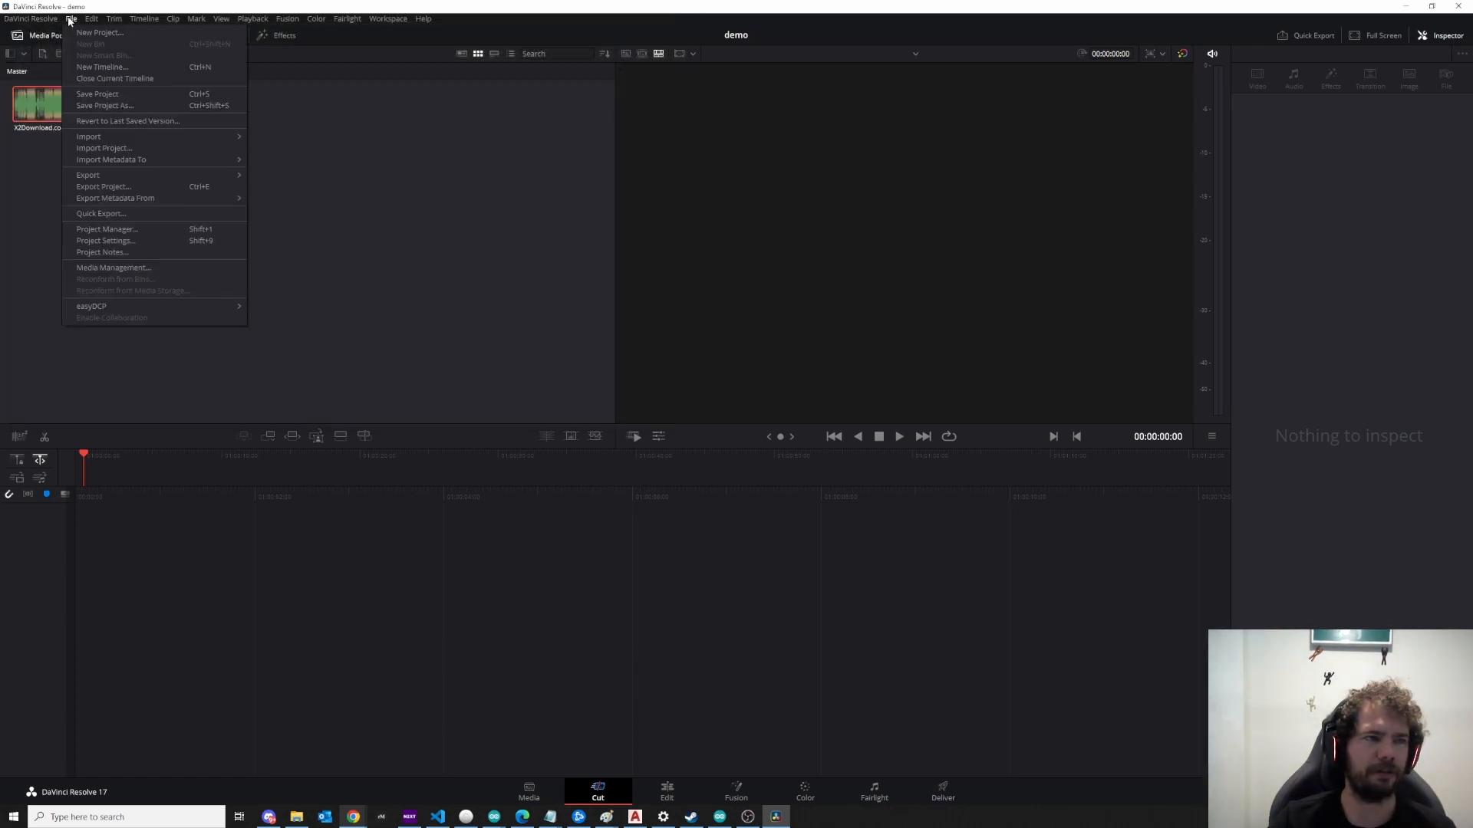
{"action": "mouse_move", "coordinate": [113, 135]}
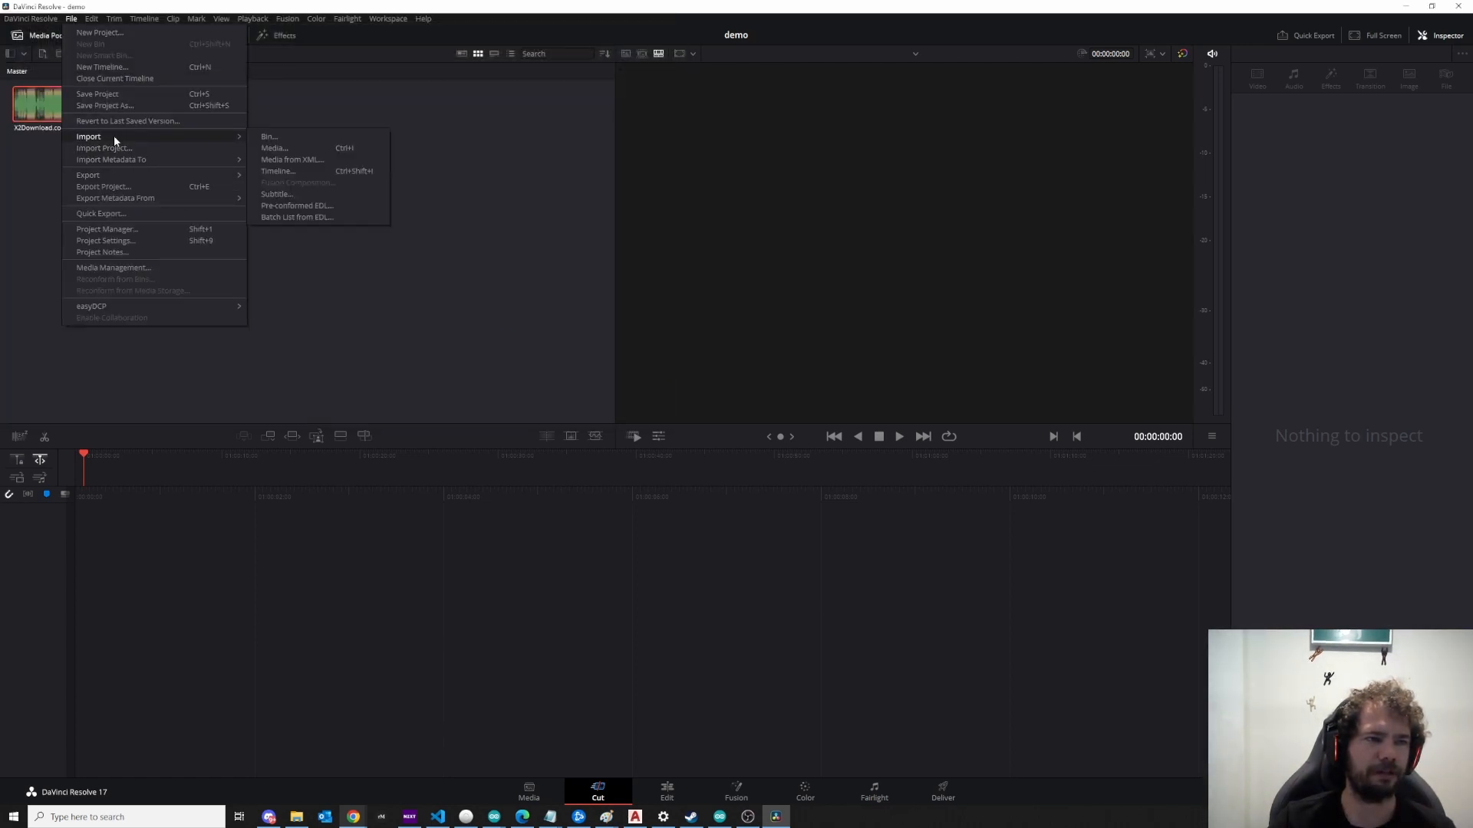
{"action": "left_click", "coordinate": [299, 150]}
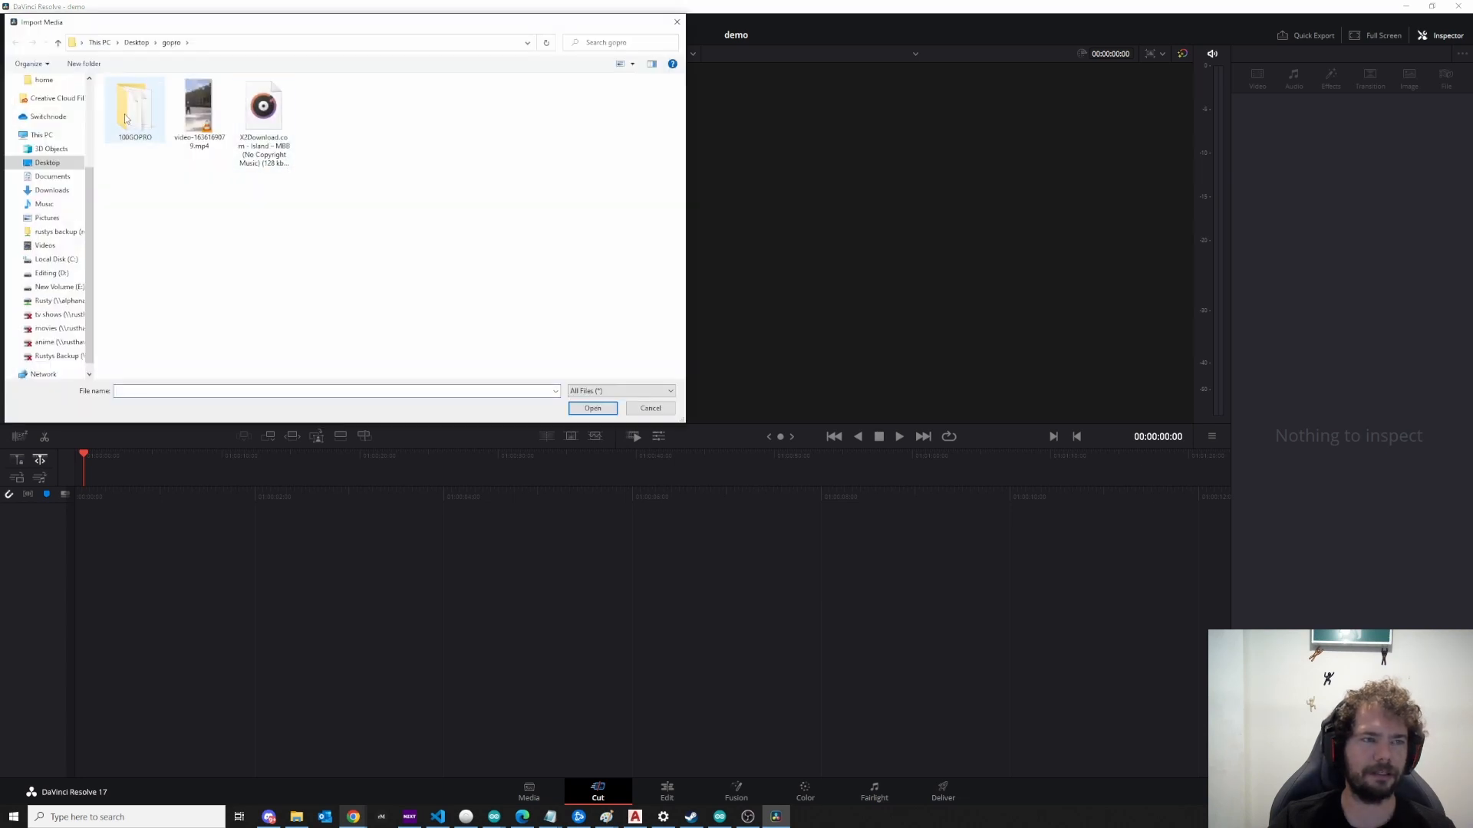
{"action": "double_click", "coordinate": [126, 114]}
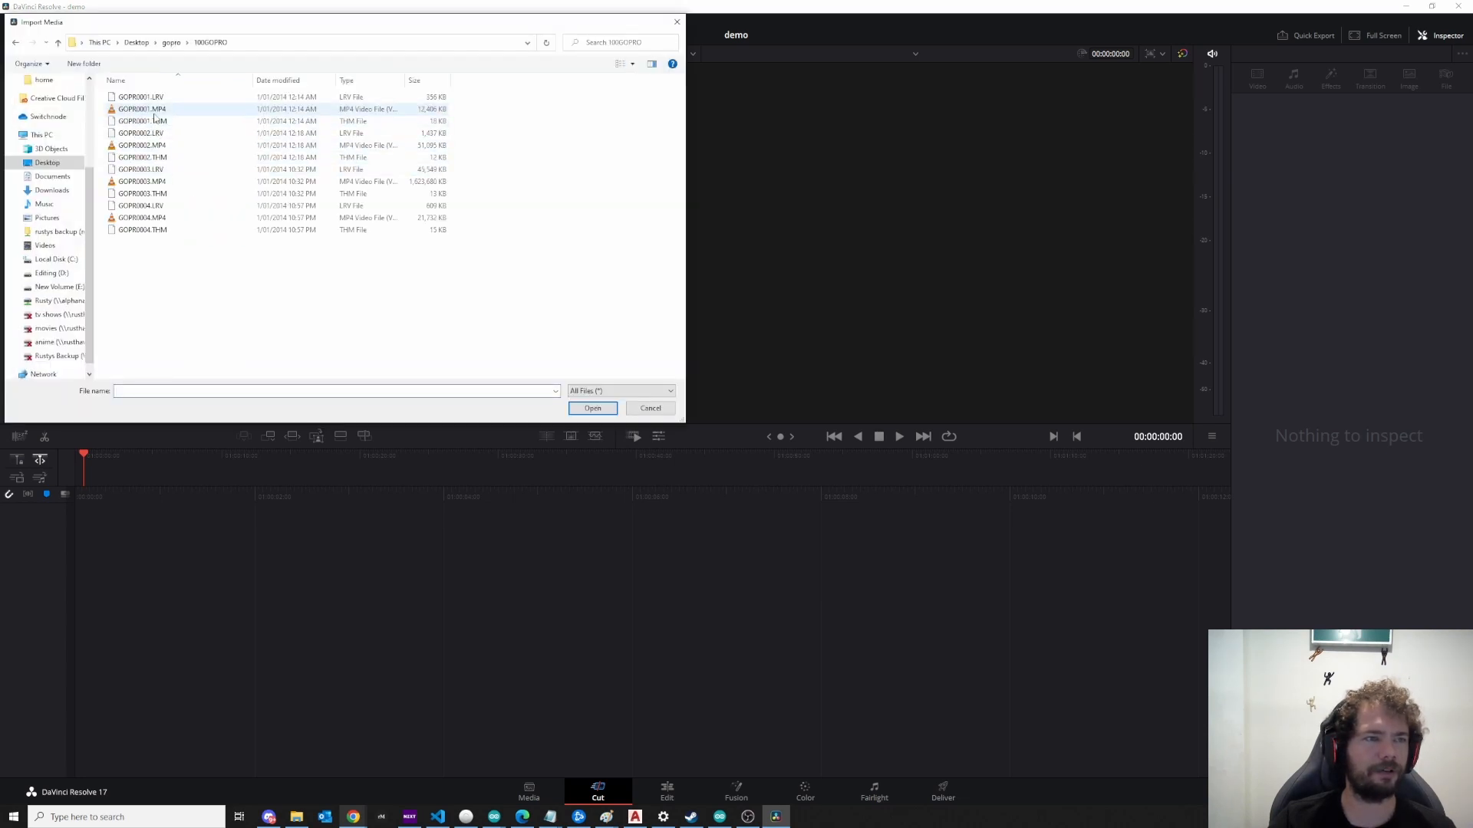
{"action": "left_click", "coordinate": [154, 113]}
{"action": "left_click", "coordinate": [142, 145], "text": "ctrl"}
{"action": "left_click", "coordinate": [142, 181], "text": "ctrl"}
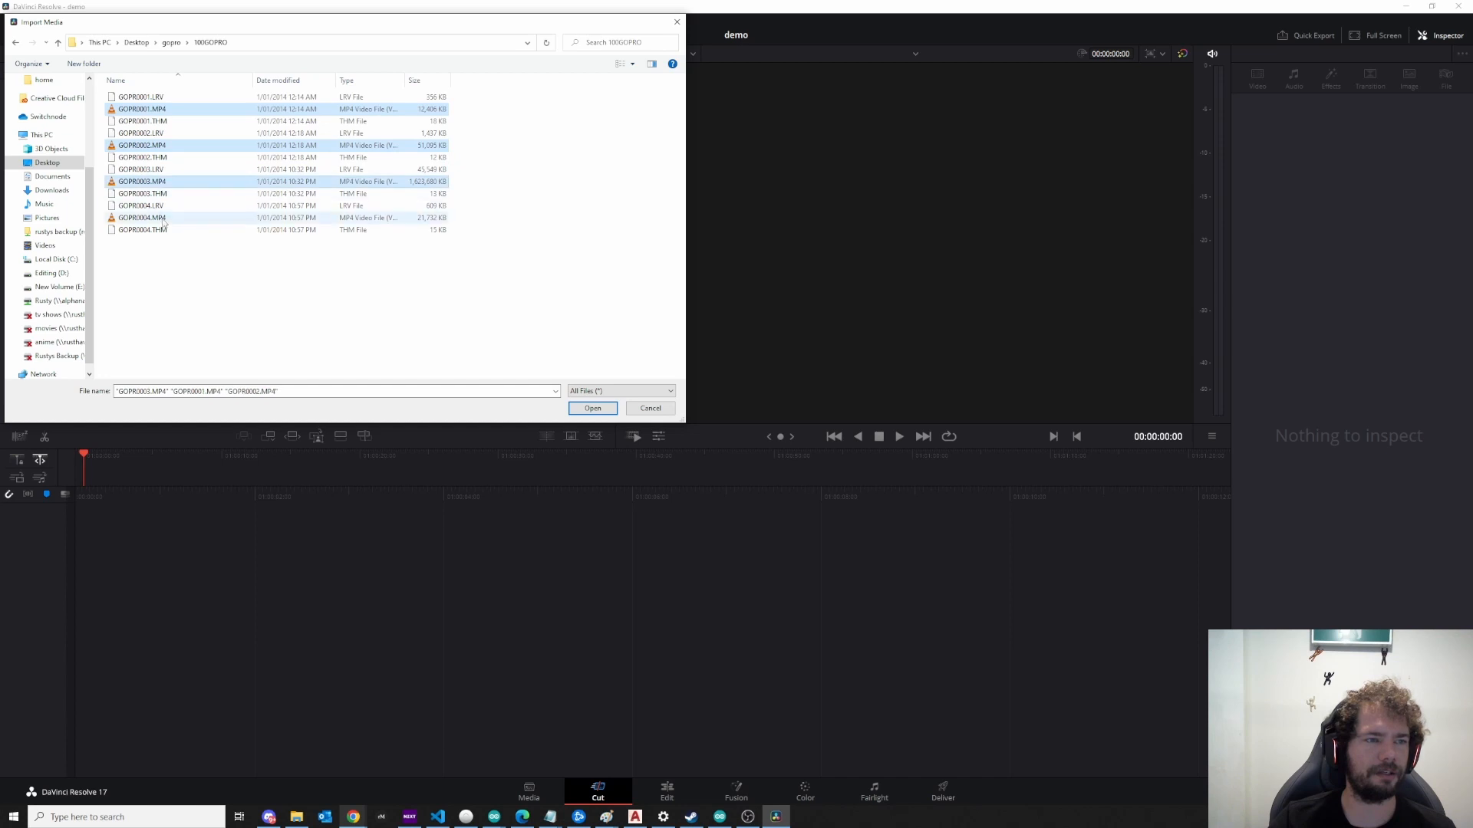
{"action": "left_click", "coordinate": [165, 218], "text": "ctrl"}
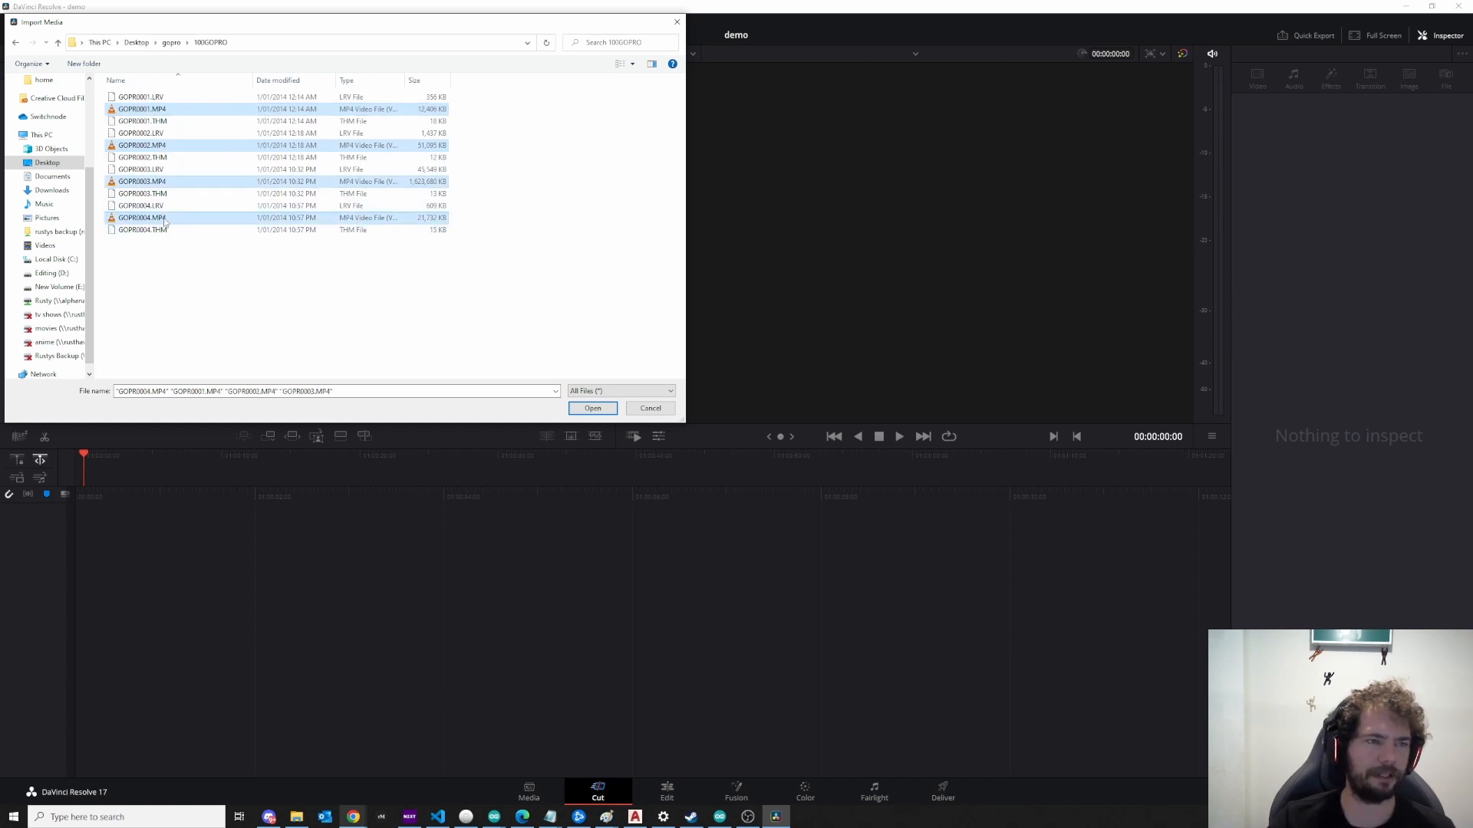
{"action": "left_click", "coordinate": [591, 412]}
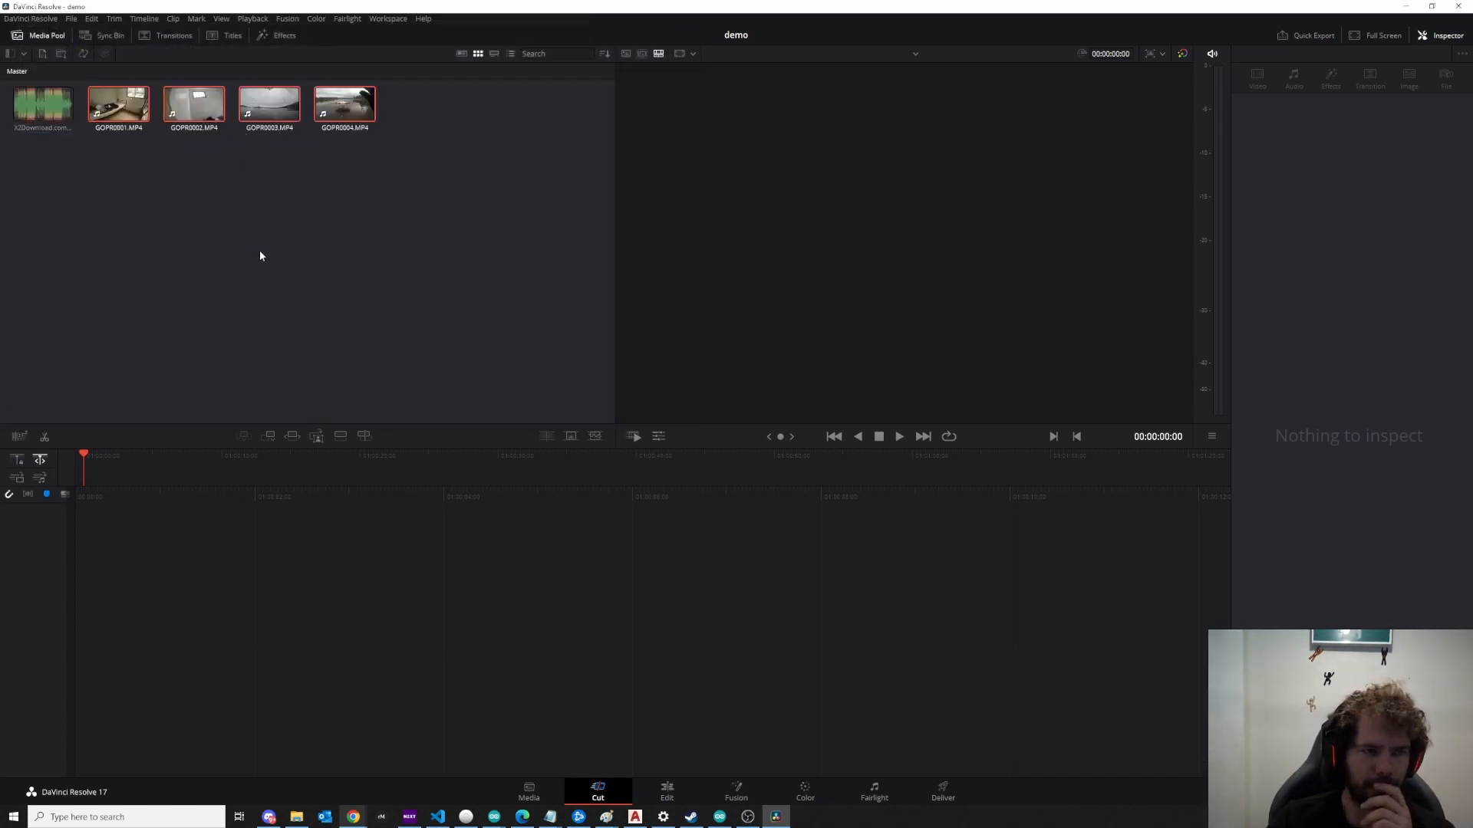
Step: Preview the GOPR0004.MP4 and GOPR0003.MP4 source clips, scrubbing through their footage
{"action": "left_click", "coordinate": [345, 108]}
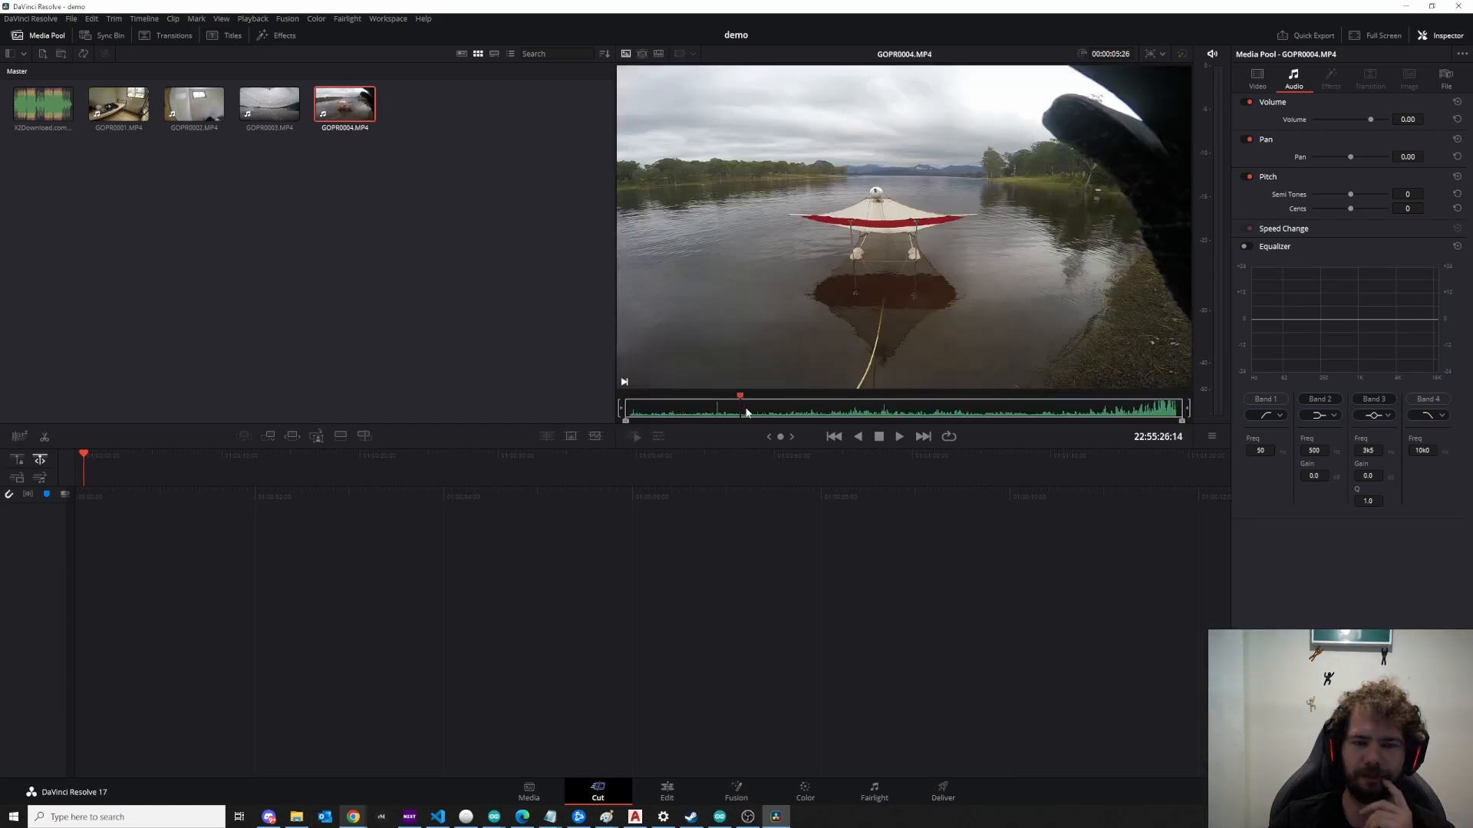
{"action": "key", "text": "space"}
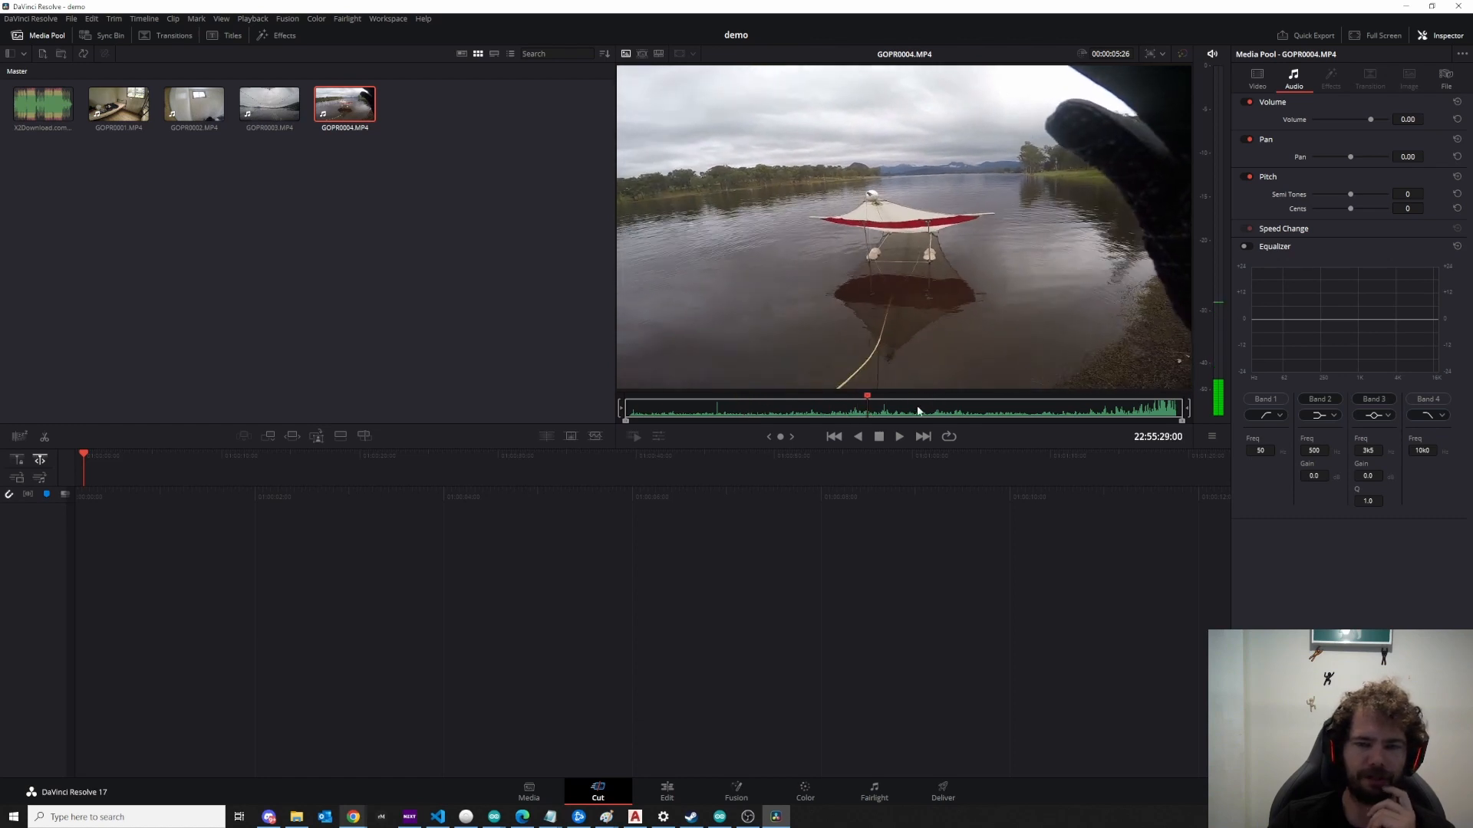
{"action": "left_click_drag", "start_coordinate": [918, 410], "coordinate": [851, 409]}
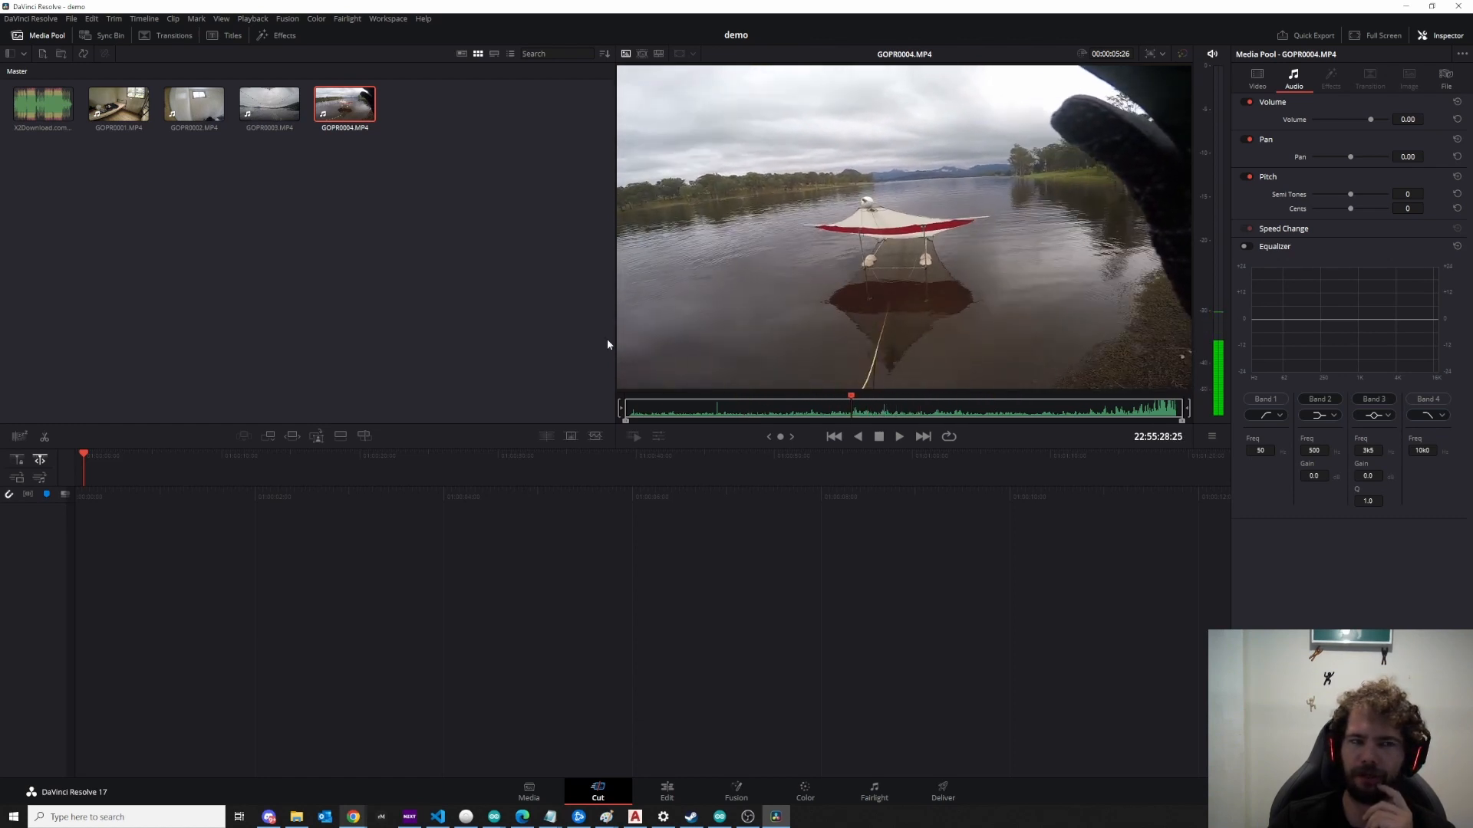
{"action": "left_click", "coordinate": [269, 104]}
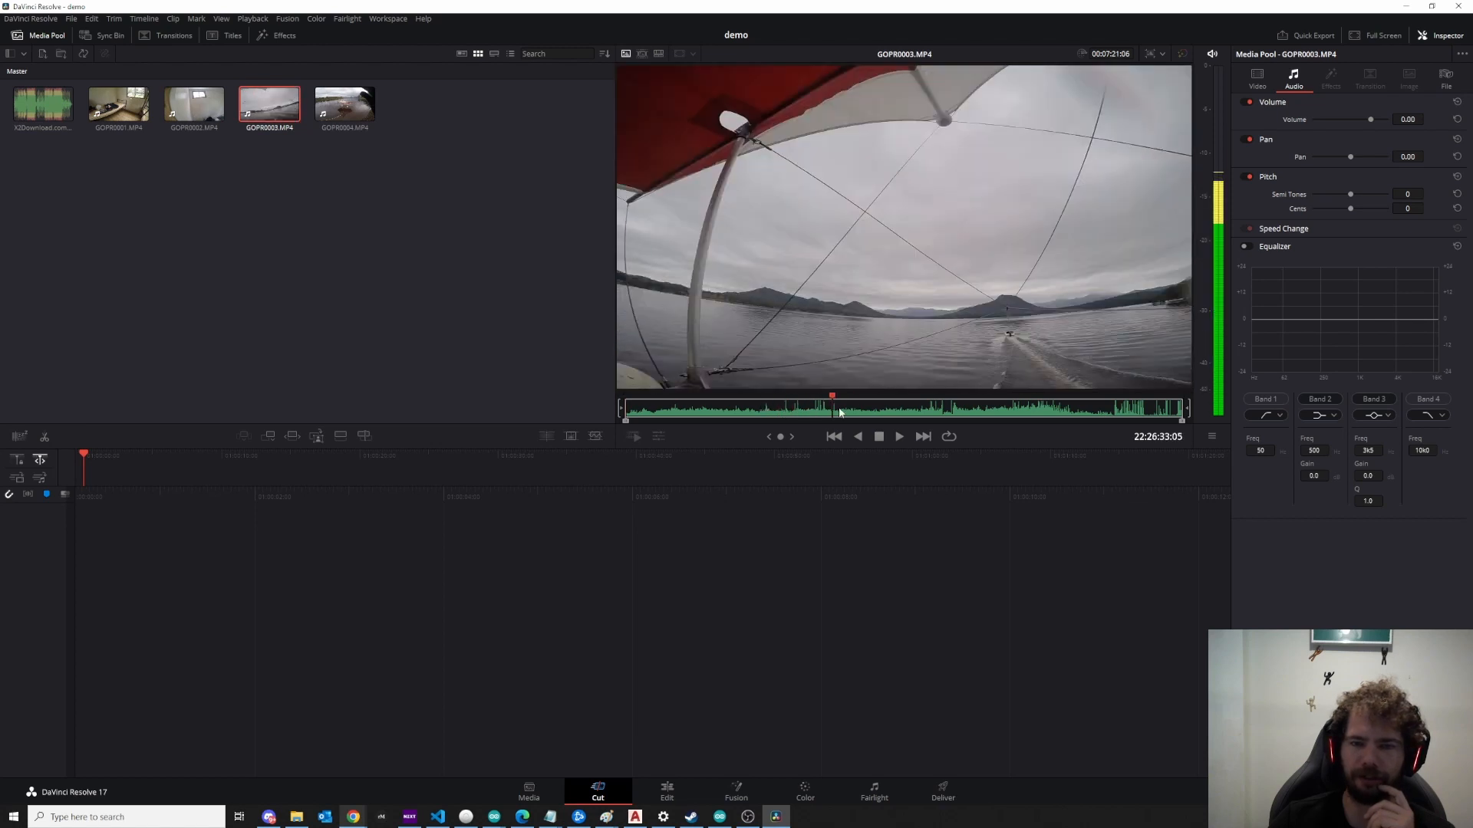
{"action": "left_click_drag", "start_coordinate": [840, 413], "coordinate": [863, 413]}
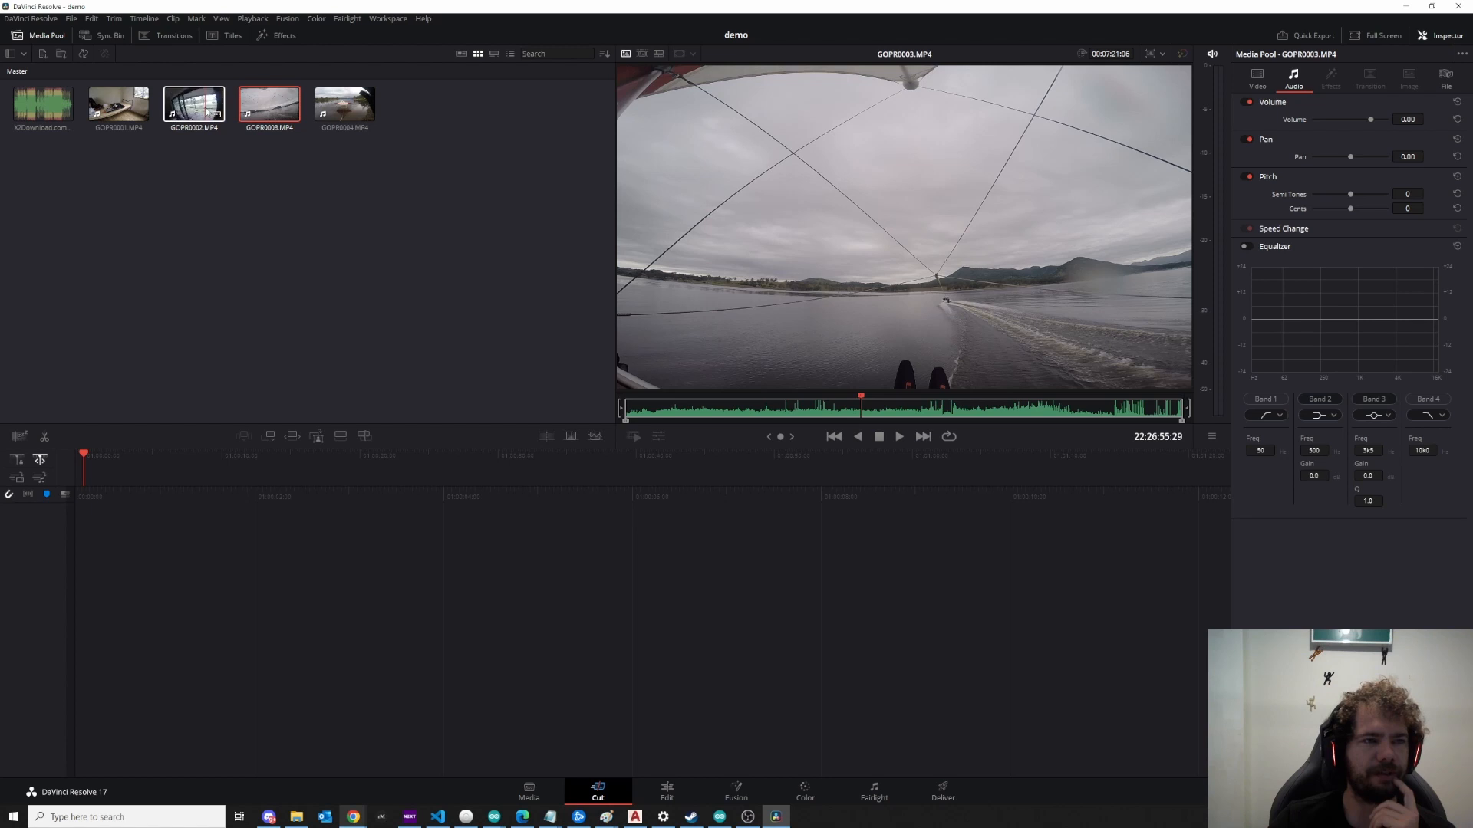
Step: Place GOPR0002.MP4 on the empty timeline and scrub the playhead through it to 01:00:06:06
{"action": "left_click_drag", "start_coordinate": [206, 111], "coordinate": [312, 566]}
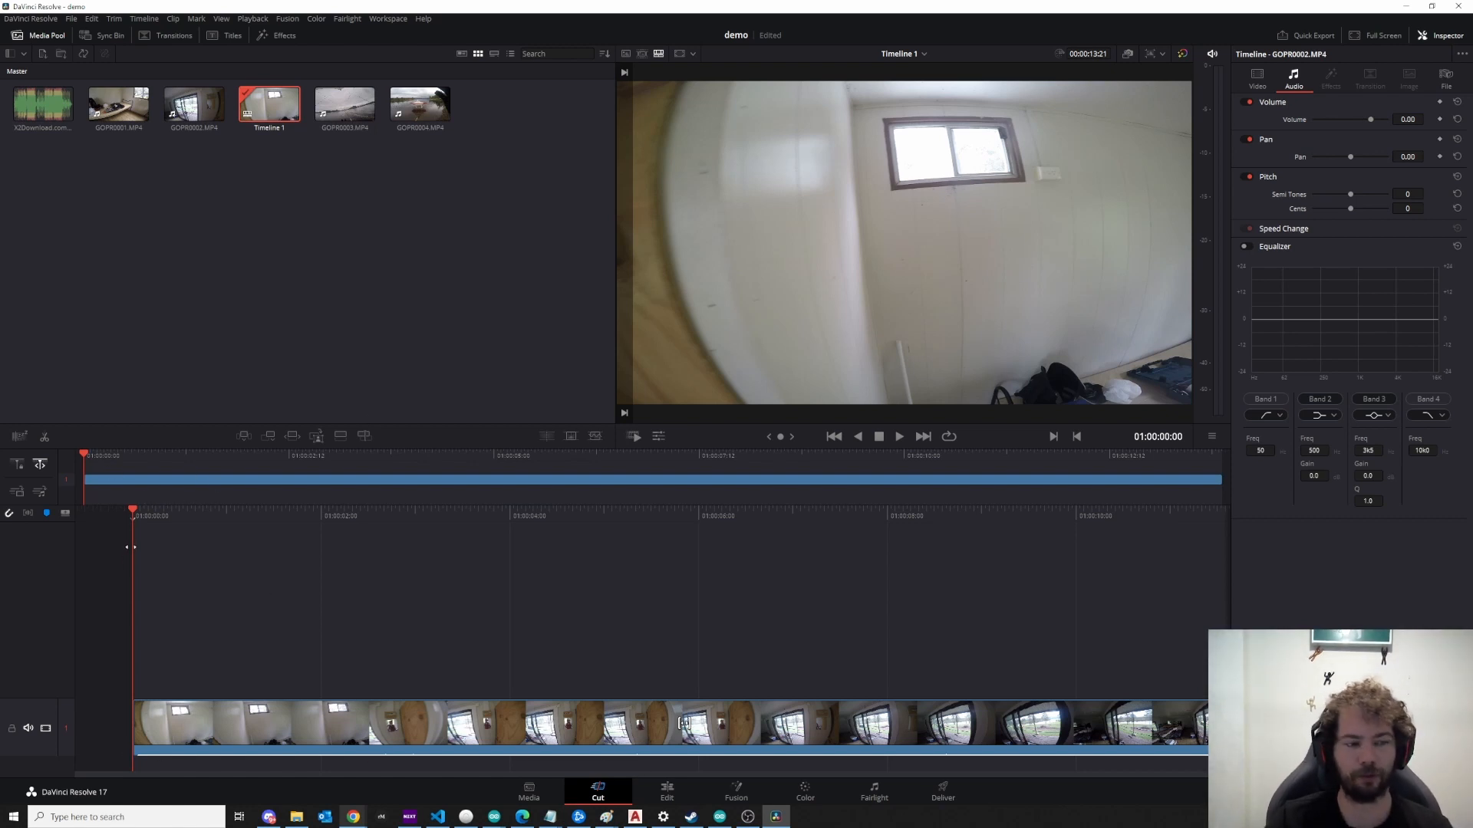
{"action": "left_click_drag", "start_coordinate": [130, 547], "coordinate": [724, 599]}
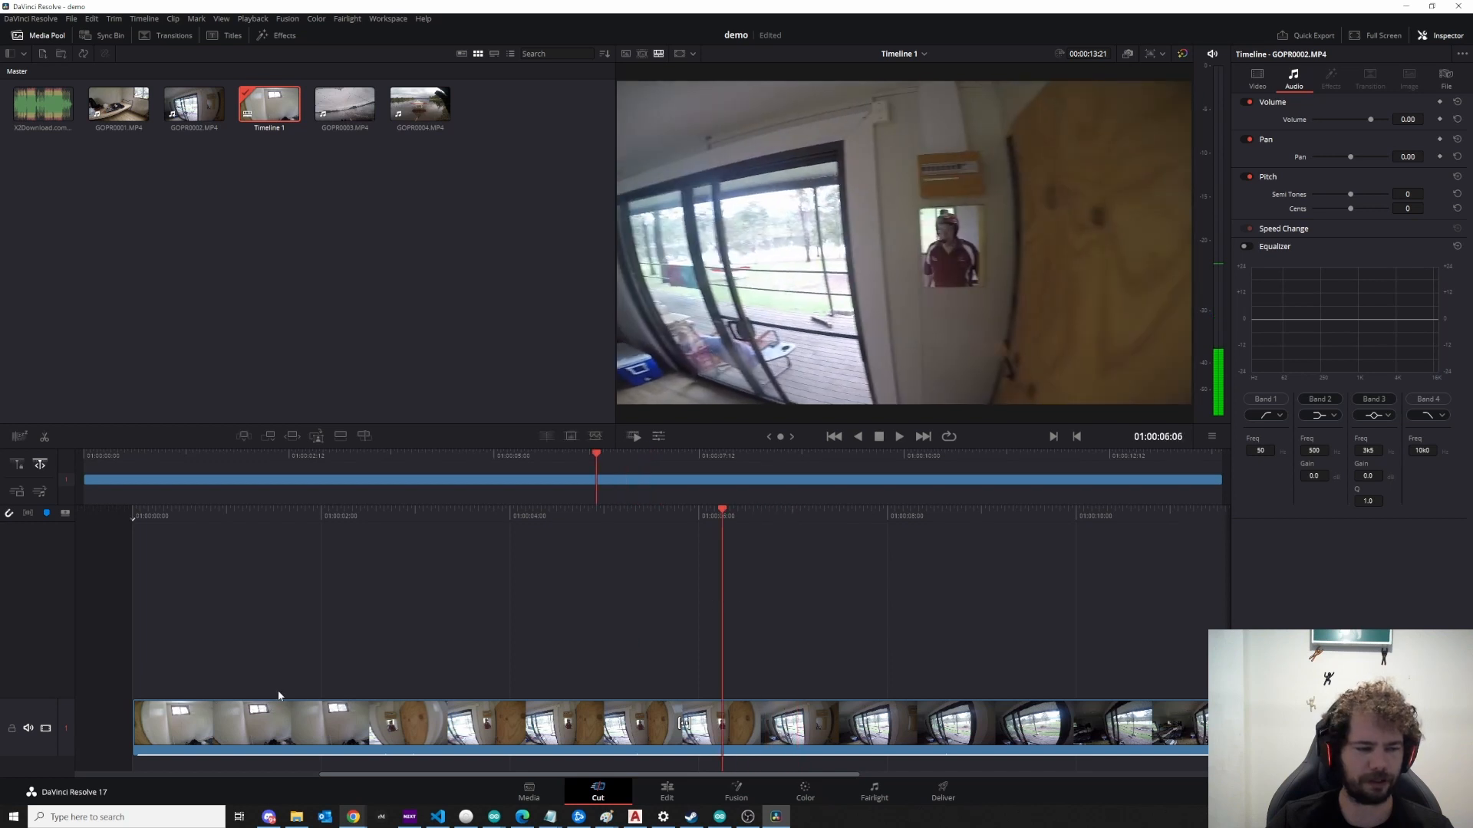
Step: Turn off the GOPR0002 timeline clip's volume, mute its track and place the playhead at 01:00:03:21
{"action": "left_click", "coordinate": [269, 723]}
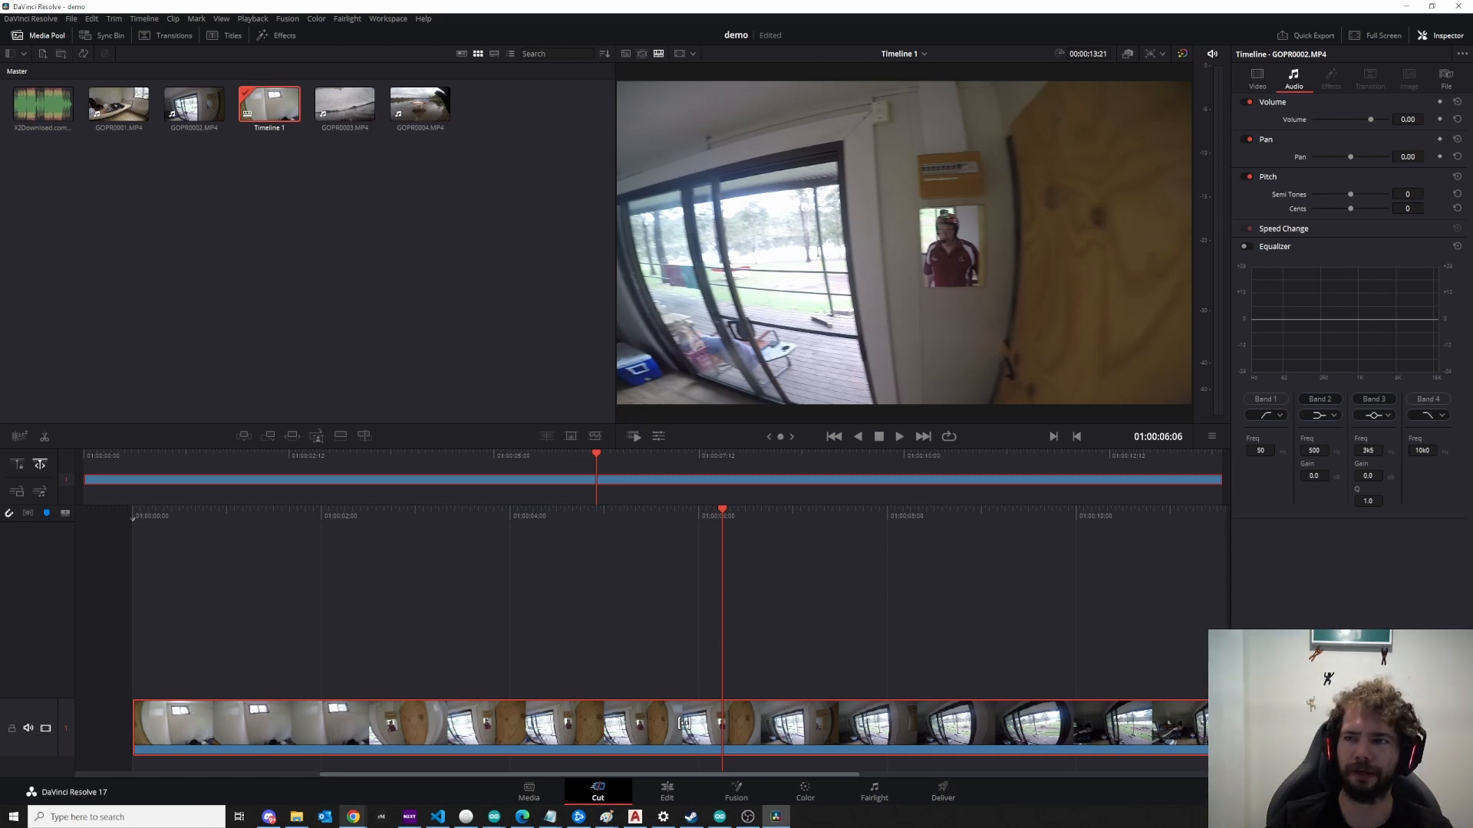
{"action": "left_click", "coordinate": [1439, 35]}
{"action": "left_click", "coordinate": [1440, 35]}
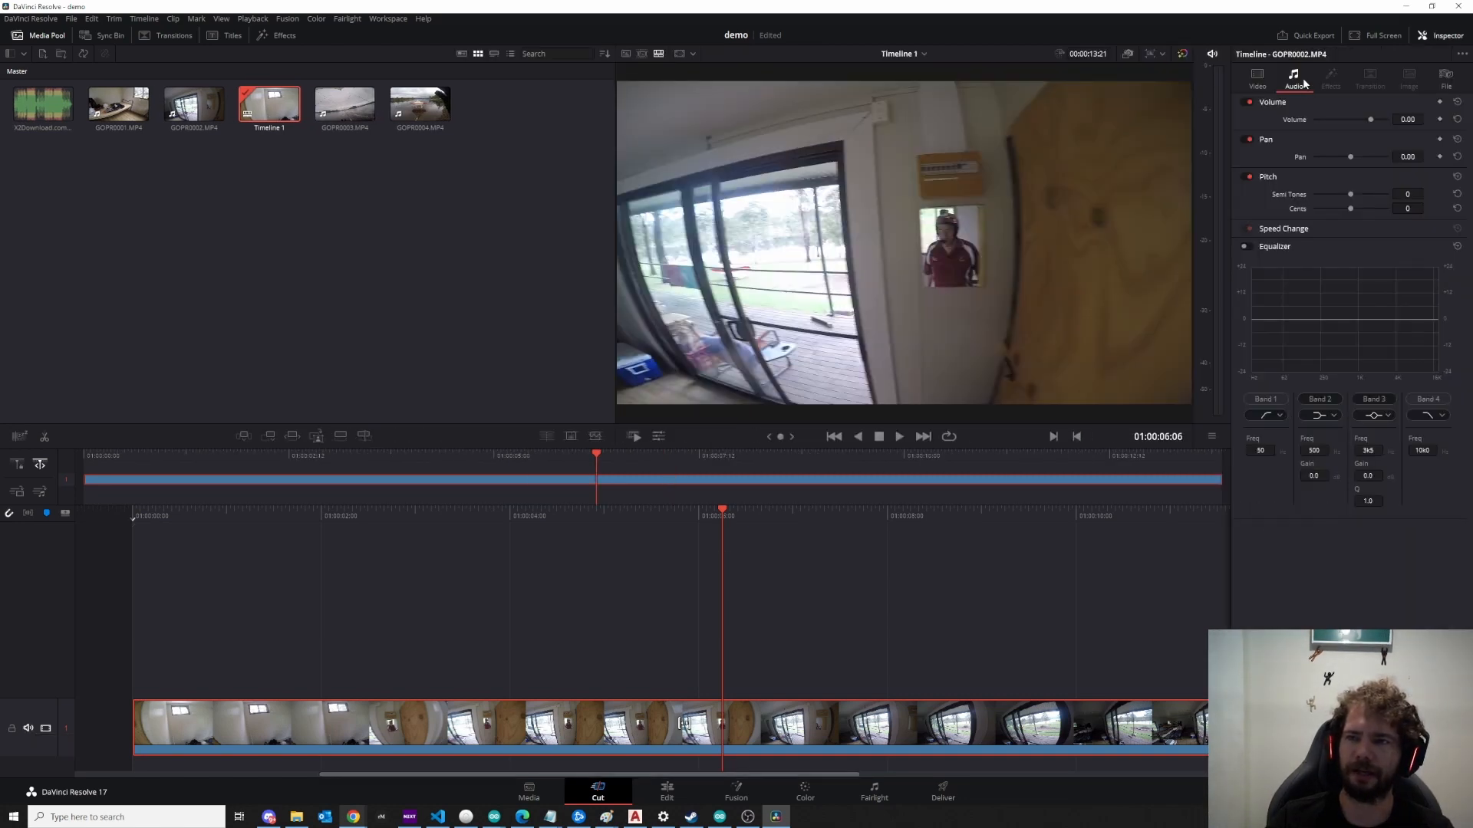
{"action": "left_click", "coordinate": [1250, 102]}
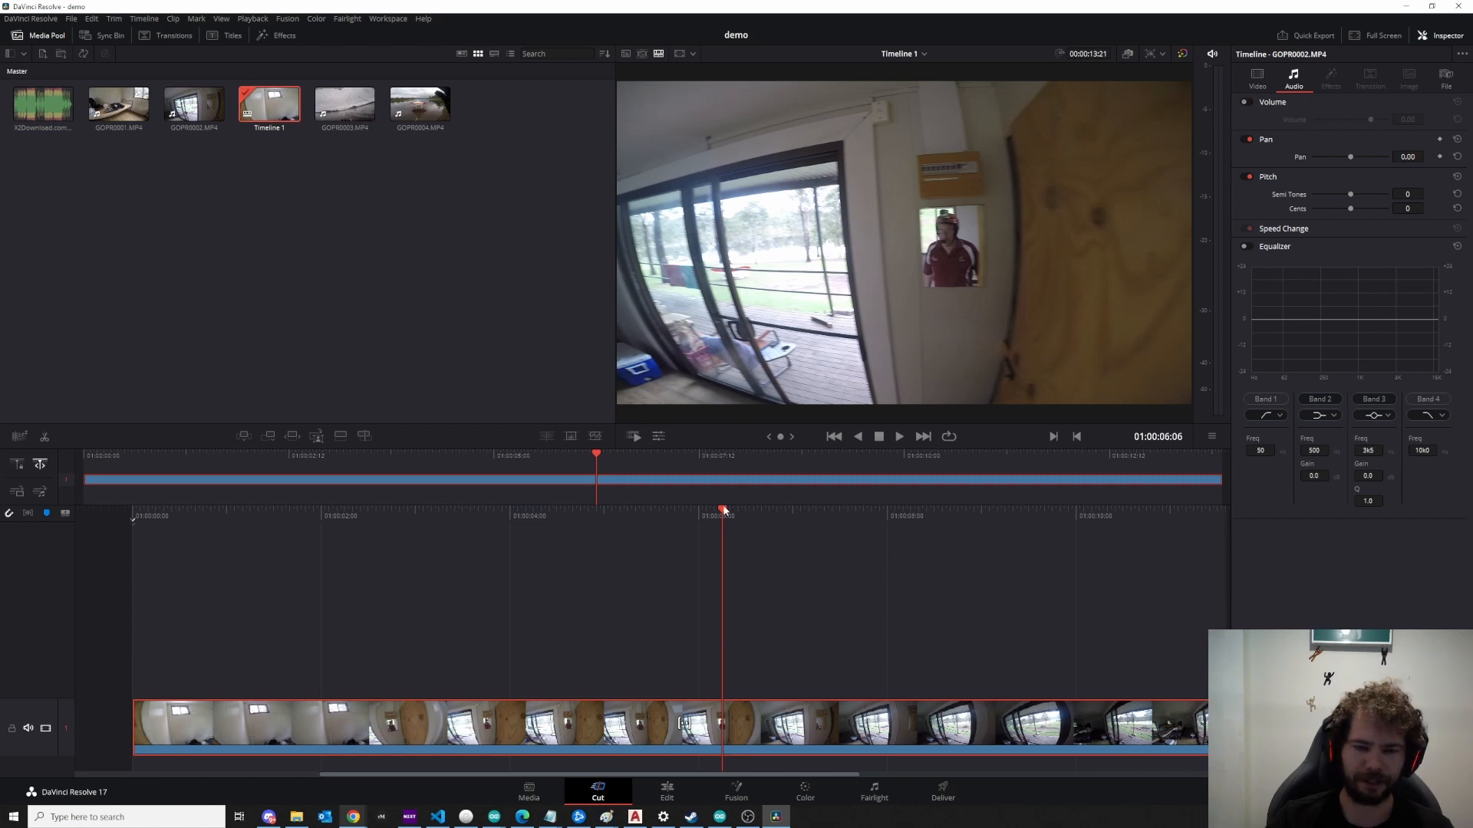
{"action": "left_click_drag", "start_coordinate": [726, 535], "coordinate": [471, 662]}
{"action": "left_click", "coordinate": [28, 728]}
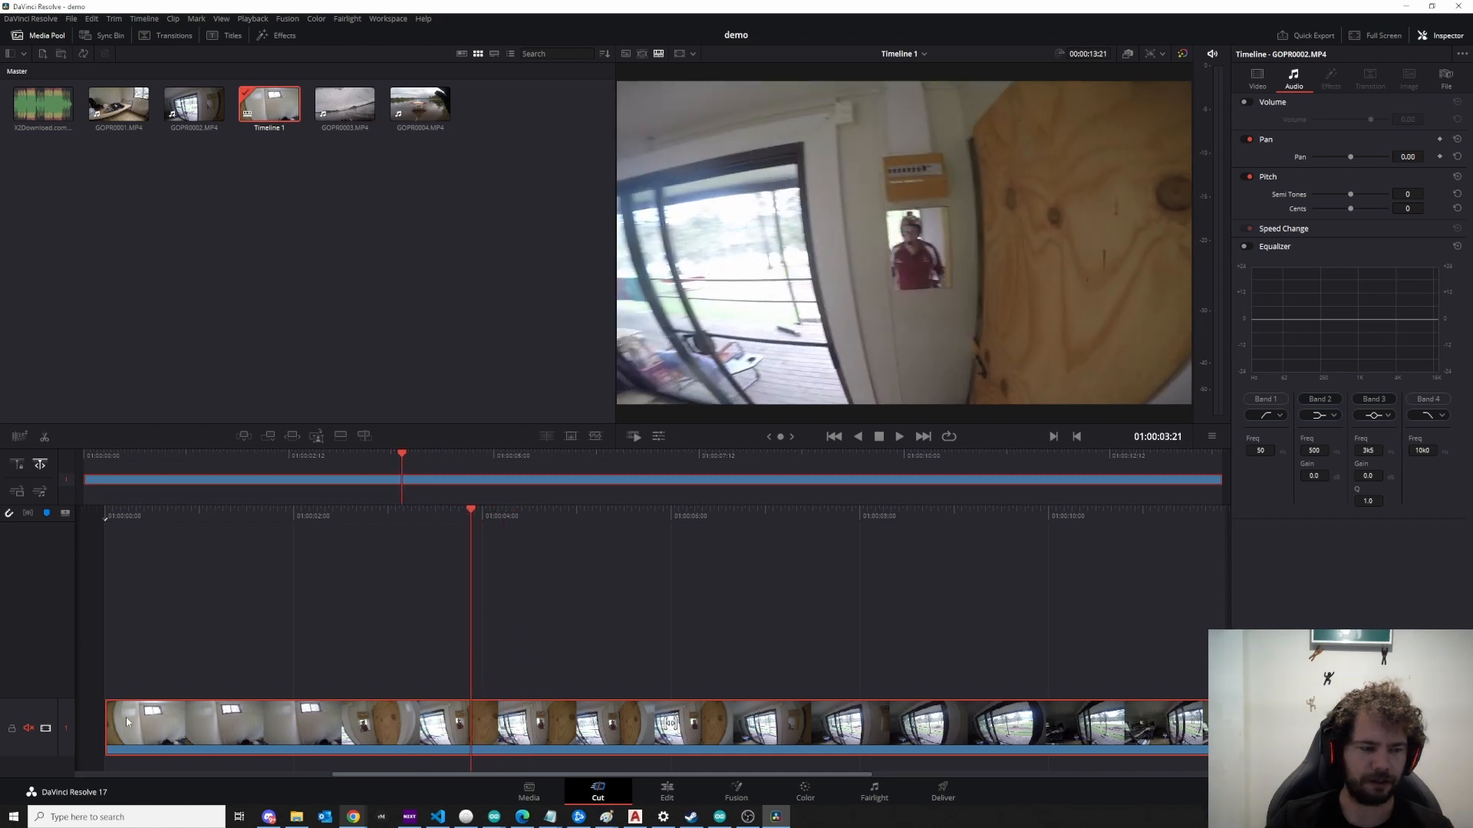
Step: Trim the GOPR0002 clip's start to the playhead, then trim the shortened clip's end to 01:00:05:17
{"action": "left_click_drag", "start_coordinate": [109, 723], "coordinate": [465, 723]}
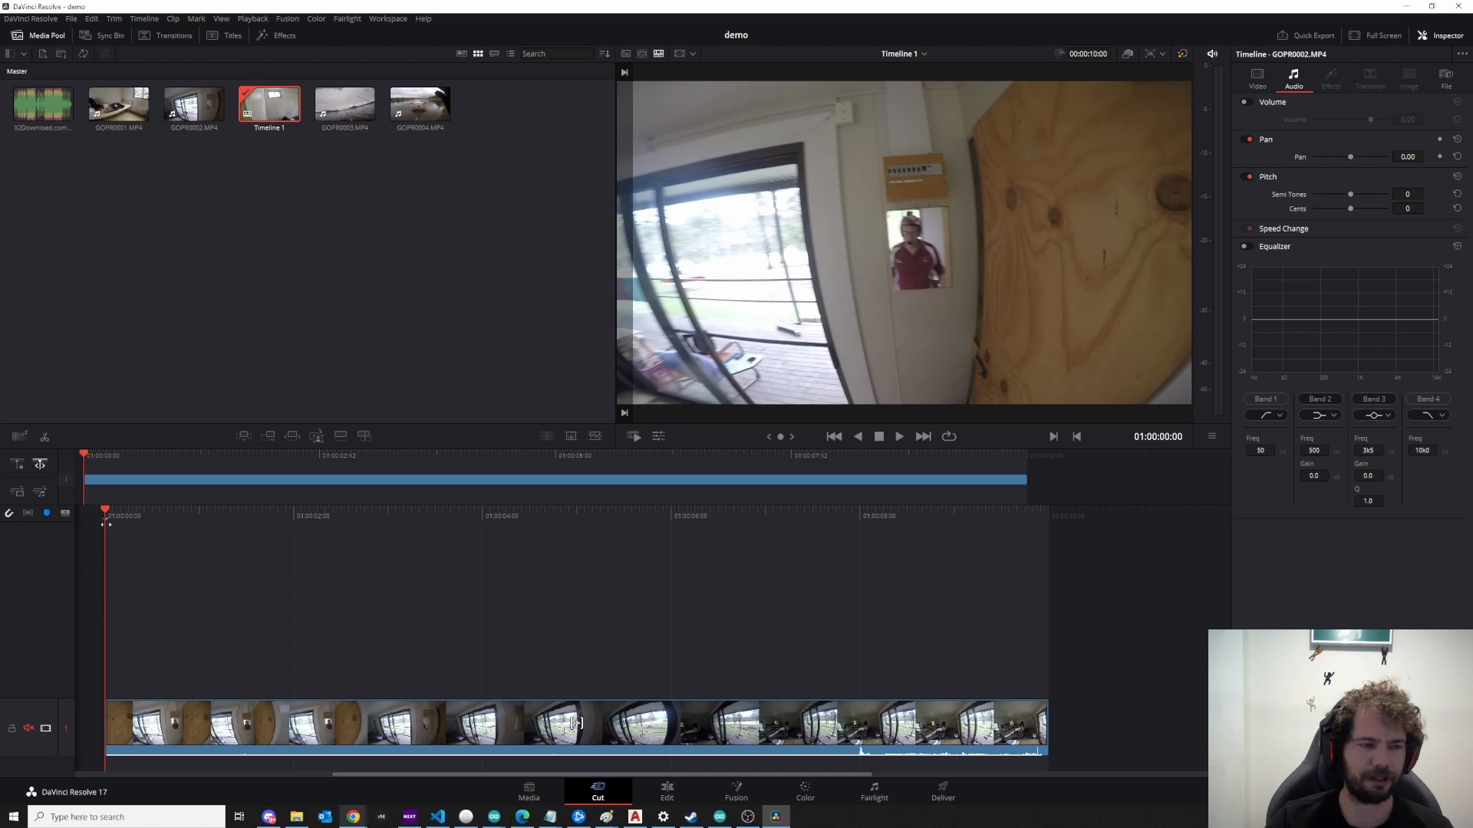
{"action": "left_click_drag", "start_coordinate": [105, 524], "coordinate": [647, 571]}
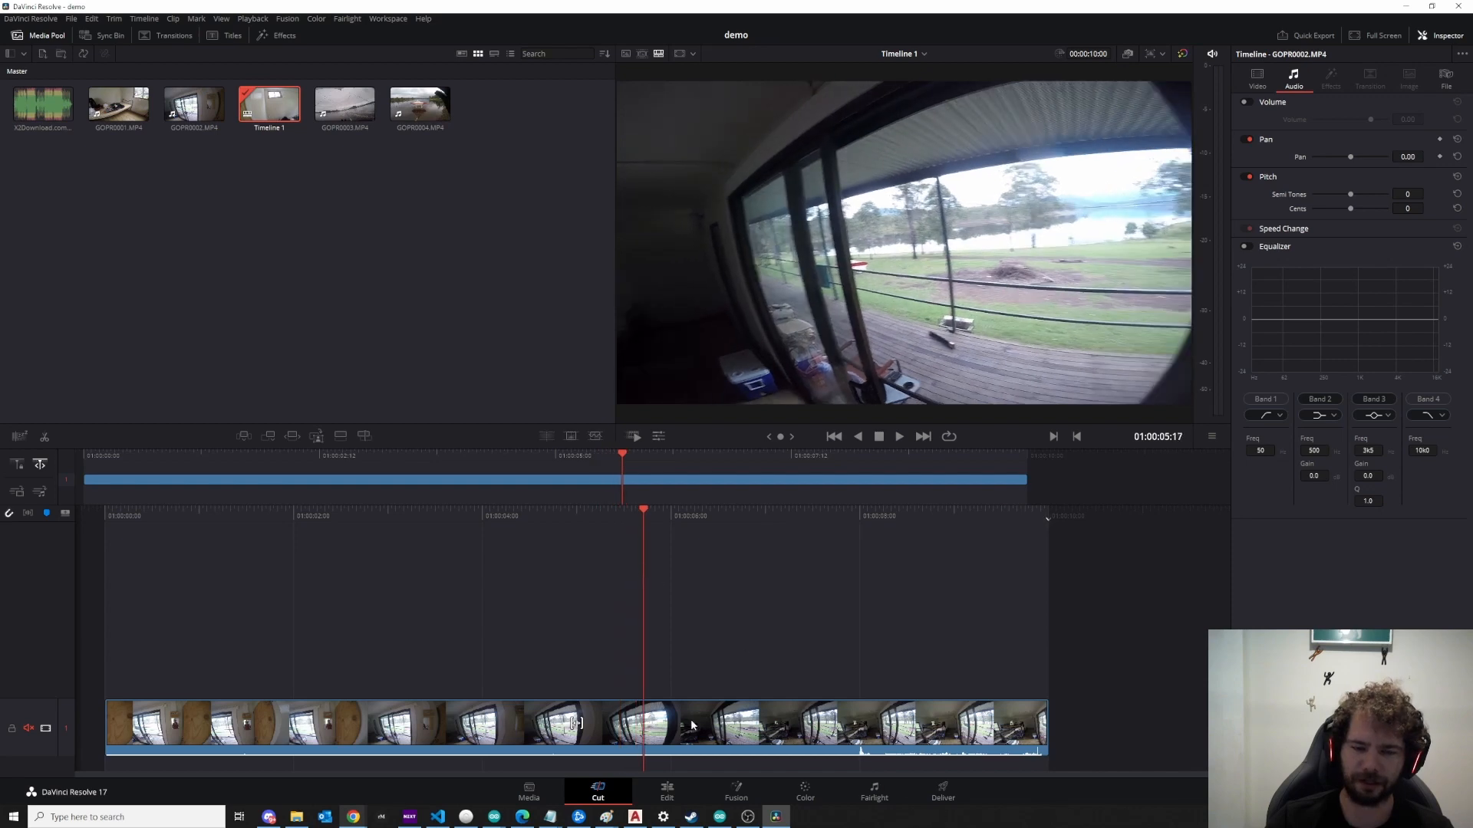
{"action": "left_click", "coordinate": [742, 752]}
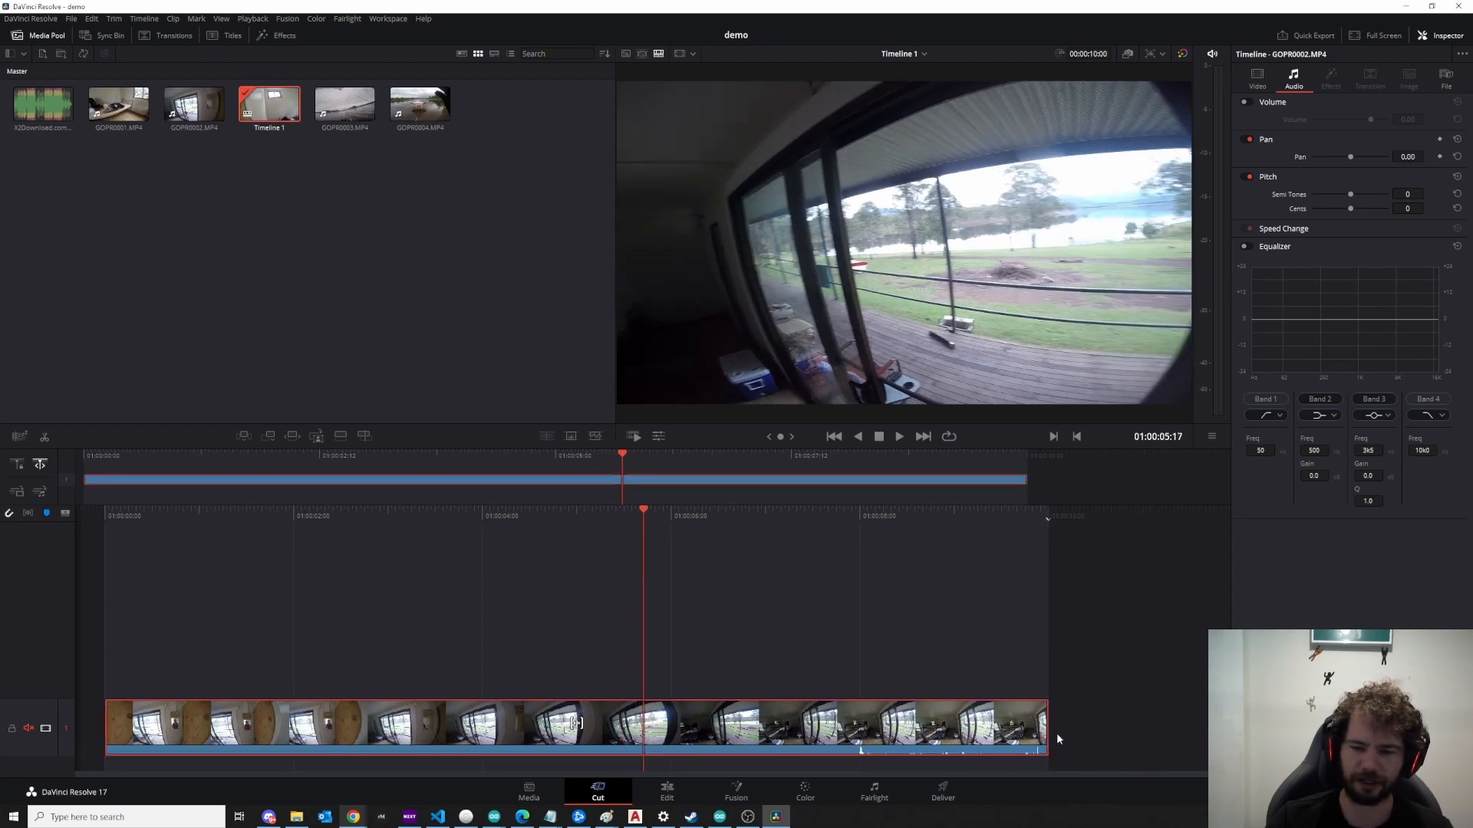
{"action": "left_click_drag", "start_coordinate": [1047, 726], "coordinate": [645, 729]}
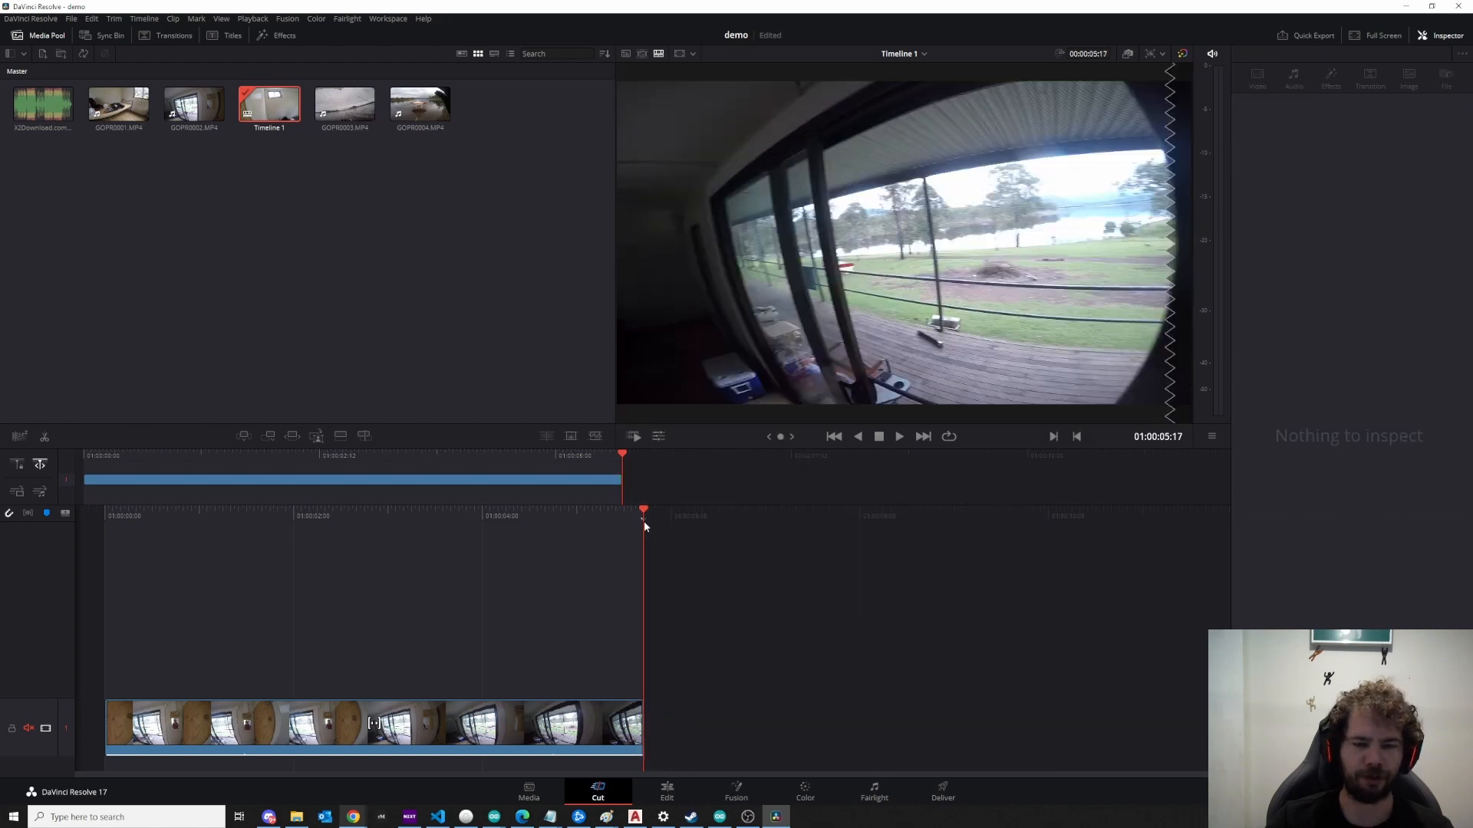
Step: Append GOPR0004.MP4 to the timeline directly after the trimmed GOPR0002 clip
{"action": "left_click_drag", "start_coordinate": [643, 529], "coordinate": [691, 591]}
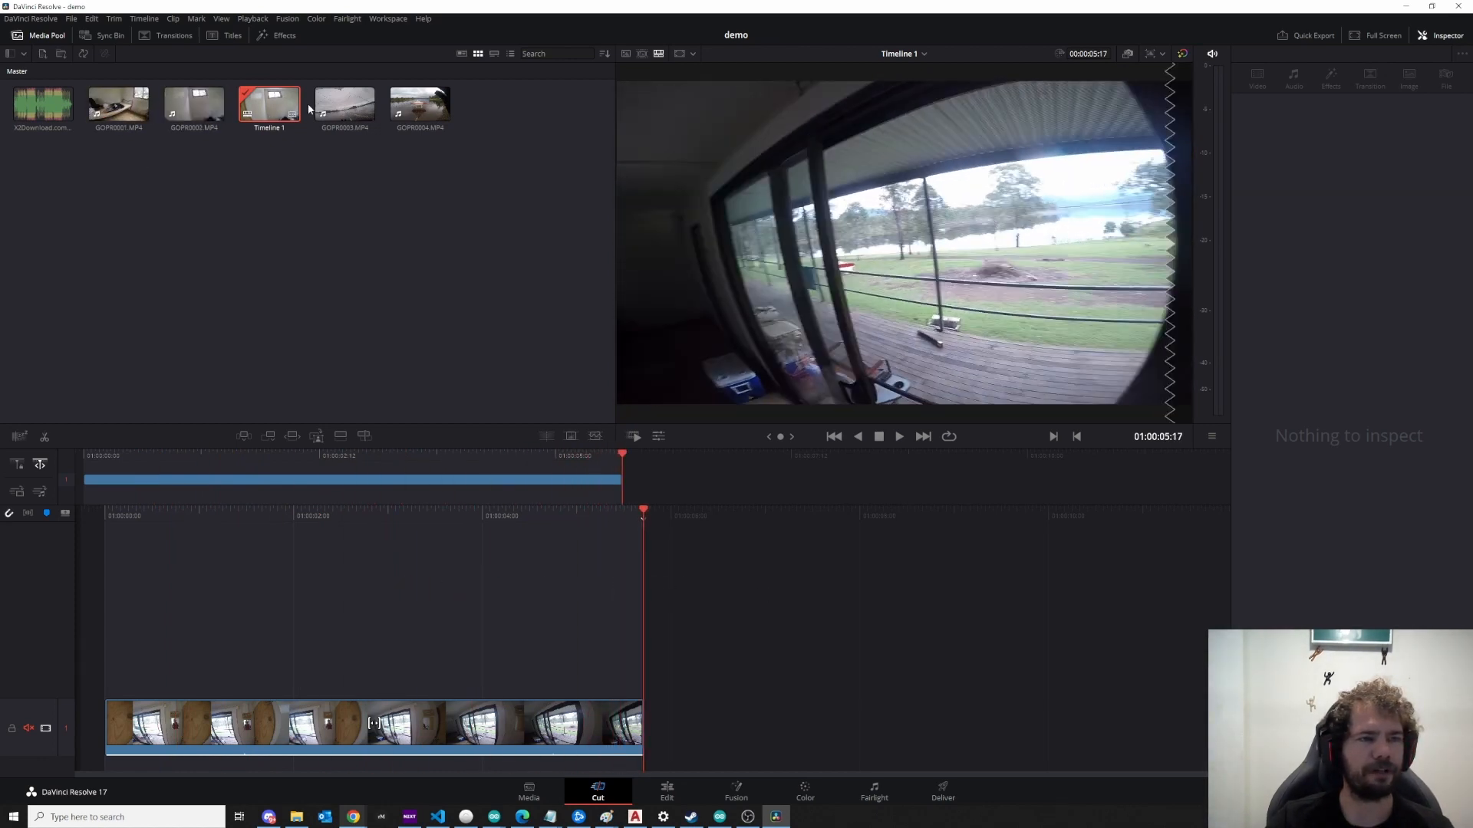
{"action": "left_click", "coordinate": [415, 108]}
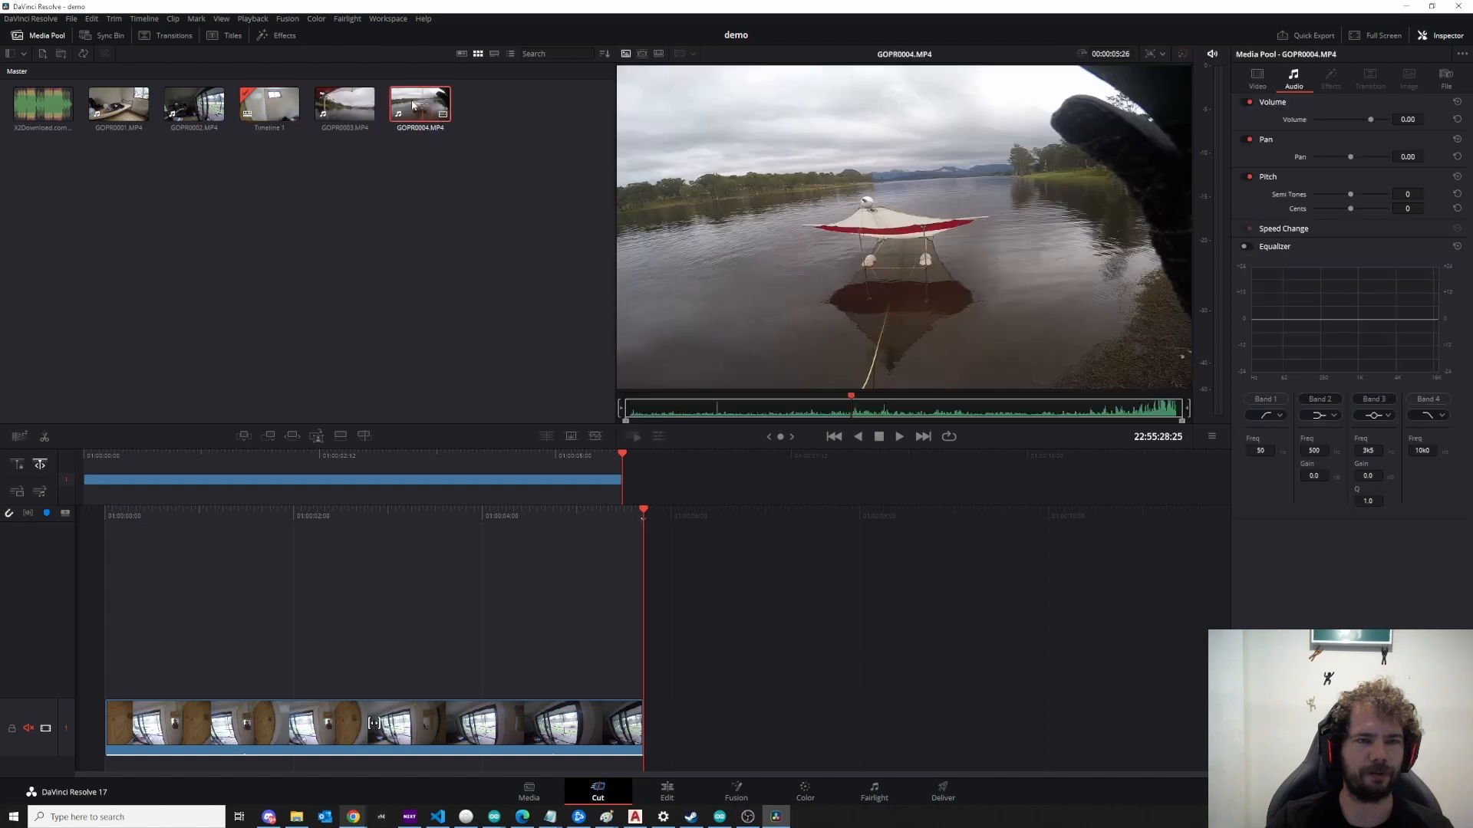
{"action": "left_click_drag", "start_coordinate": [415, 107], "coordinate": [675, 641]}
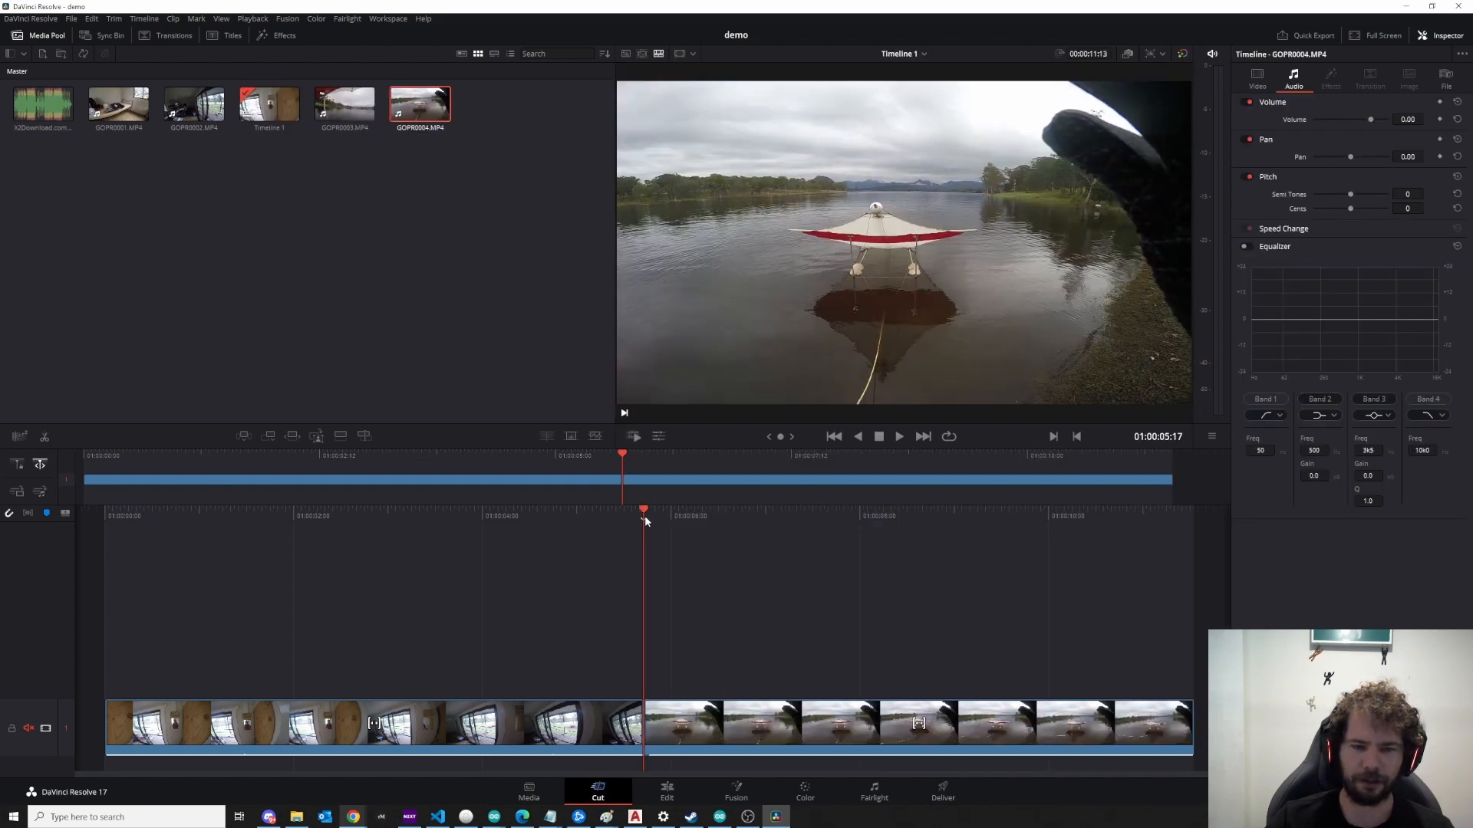
Step: Place the playhead at 01:00:07:13 and shift the cut between the two clips to just past 01:00:06:00
{"action": "left_click", "coordinate": [690, 517]}
{"action": "left_click_drag", "start_coordinate": [698, 534], "coordinate": [816, 573]}
{"action": "left_click", "coordinate": [701, 753]}
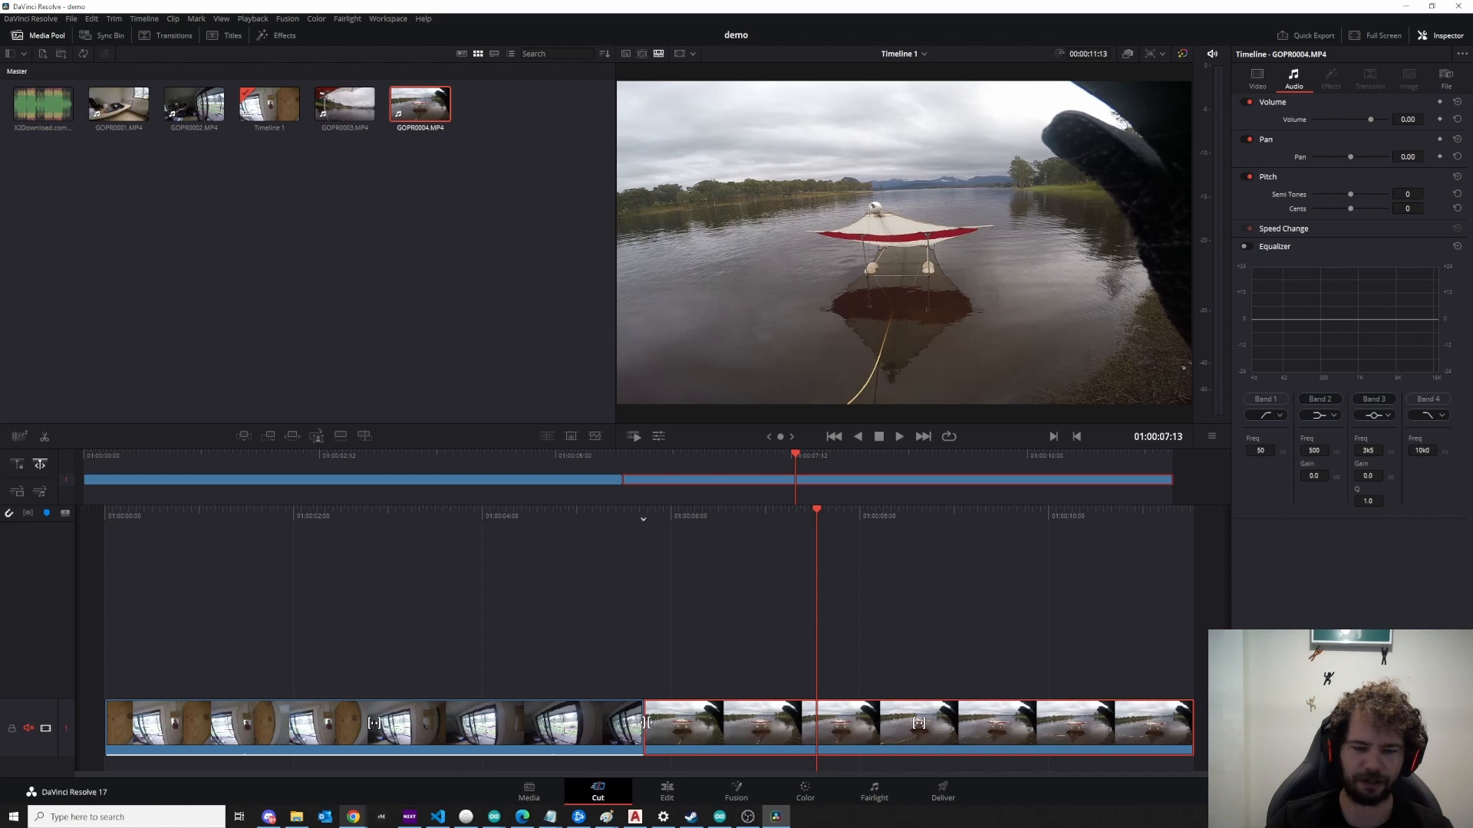
{"action": "left_click_drag", "start_coordinate": [645, 723], "coordinate": [687, 723]}
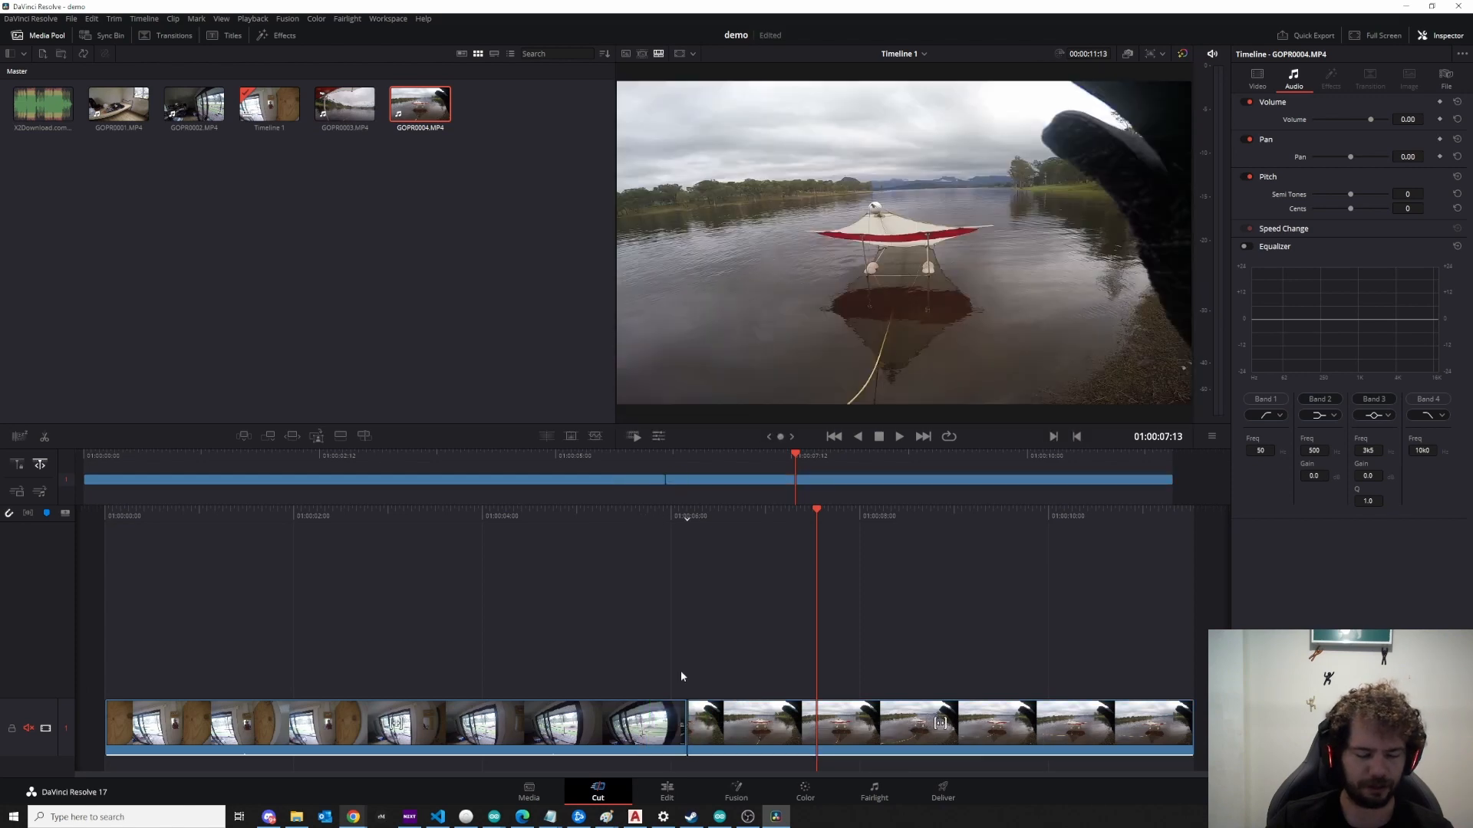
Step: Undo the last shift of the cut between the clips, then split the GOPR0004 clip at 01:00:07:13
{"action": "key", "text": "ctrl+z"}
{"action": "left_click", "coordinate": [712, 721]}
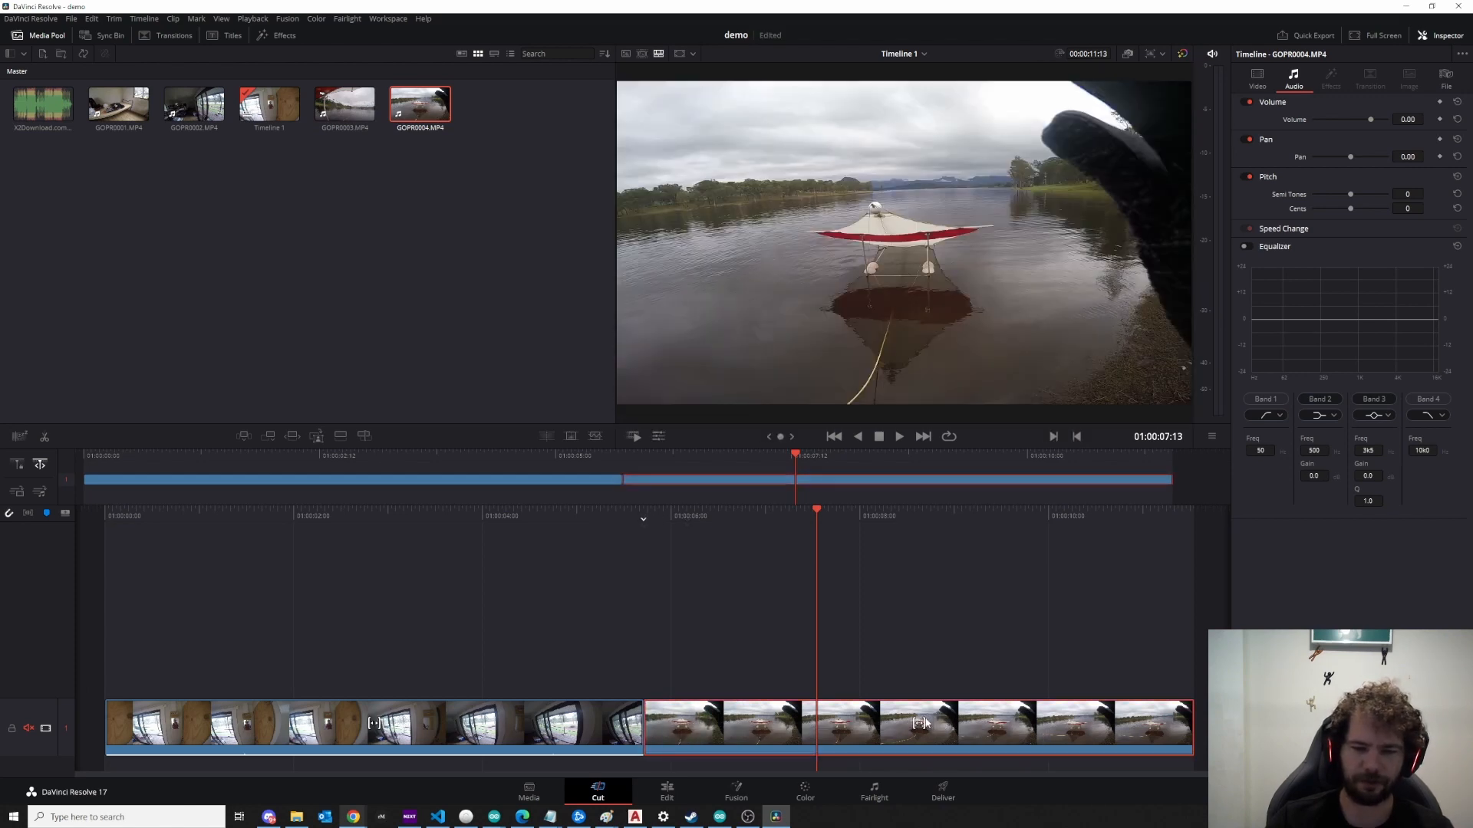
{"action": "right_click", "coordinate": [816, 717]}
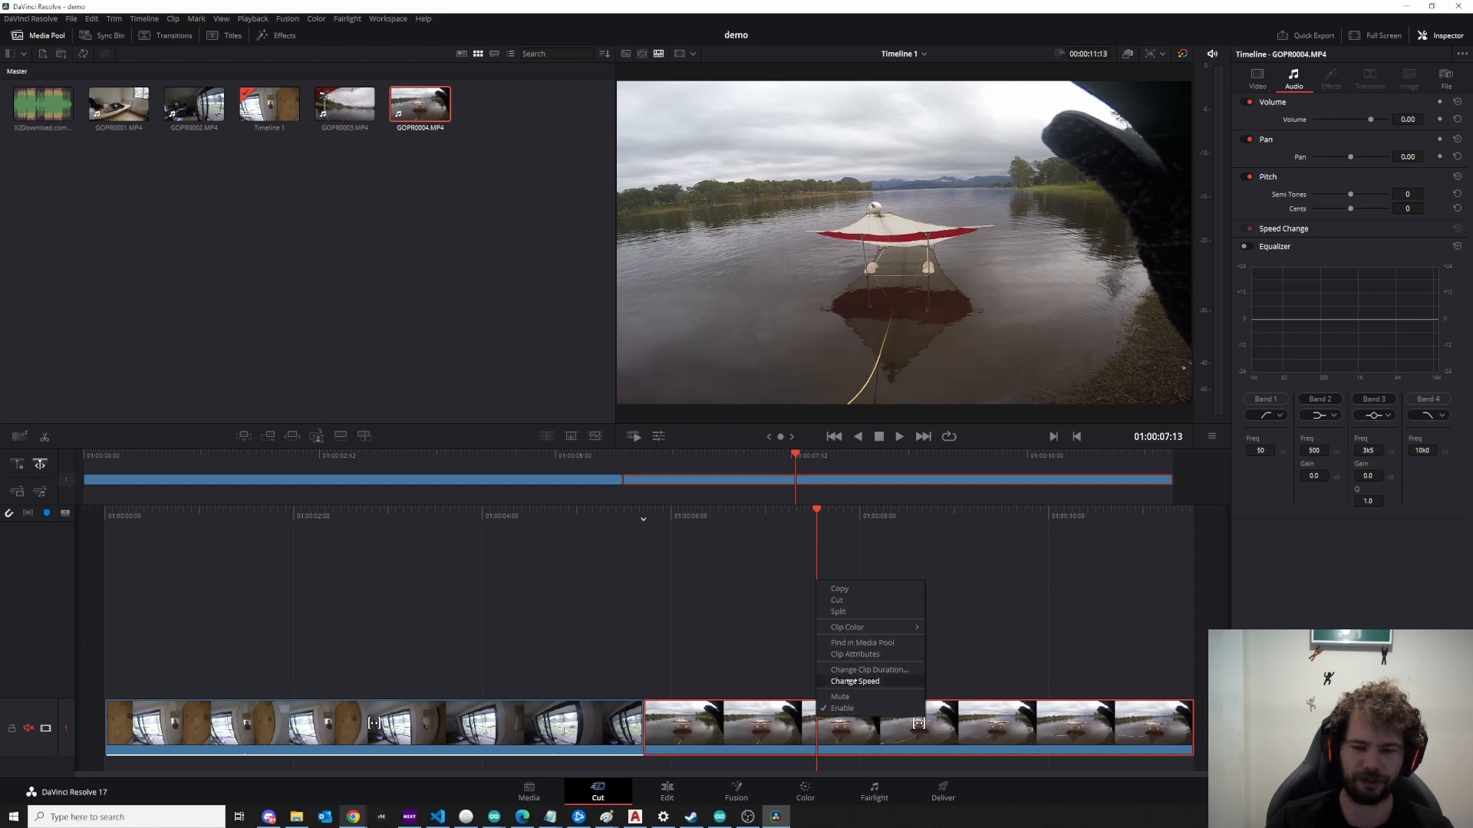
{"action": "left_click", "coordinate": [853, 754]}
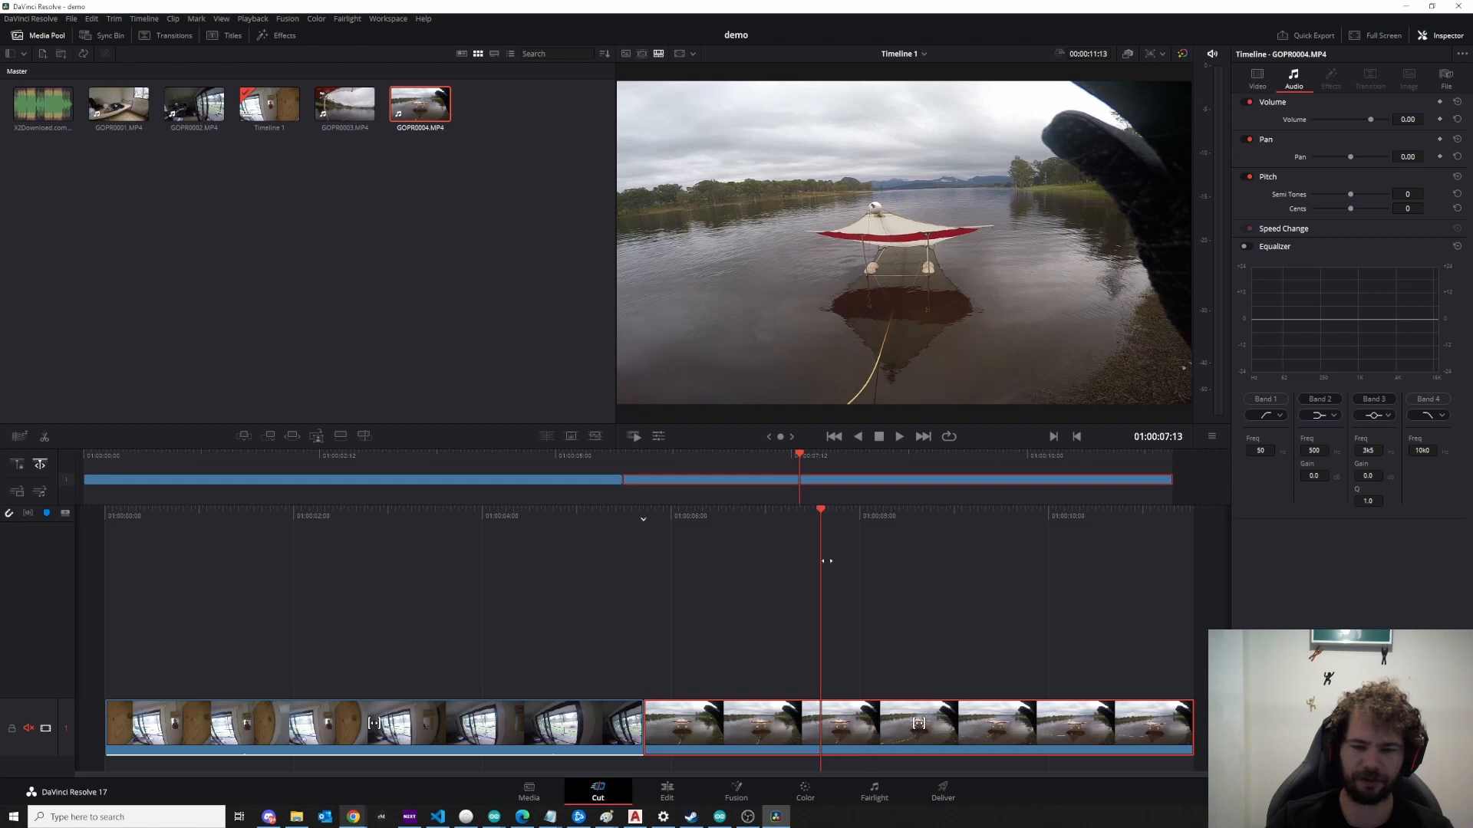
{"action": "right_click", "coordinate": [811, 717]}
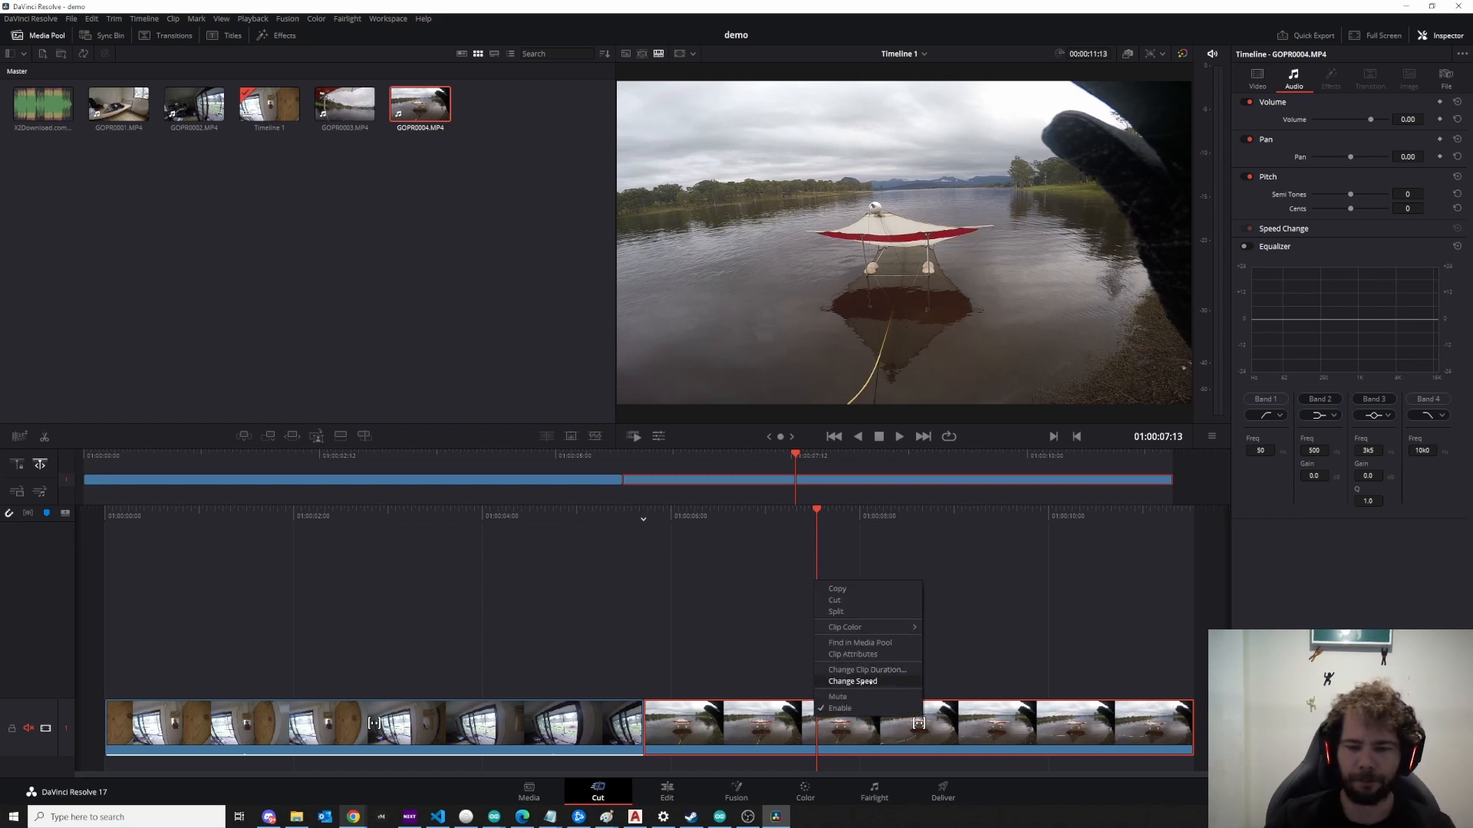
{"action": "left_click", "coordinate": [854, 611]}
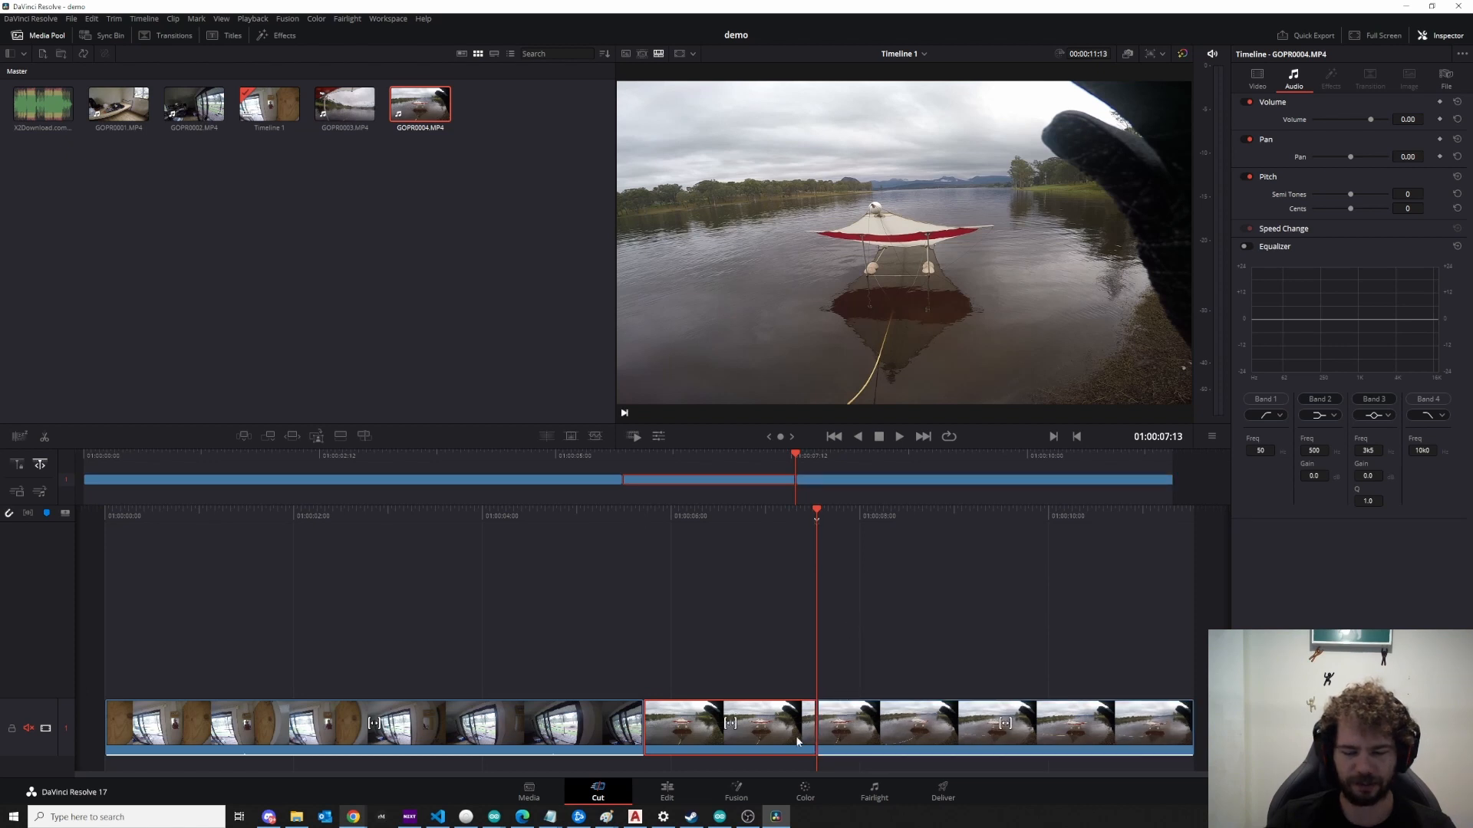
Step: Delete the part of the GOPR0004 clip before the split and place the playhead at the timeline's end, 01:00:09:17
{"action": "key", "text": "Delete"}
{"action": "key", "text": "shift+v"}
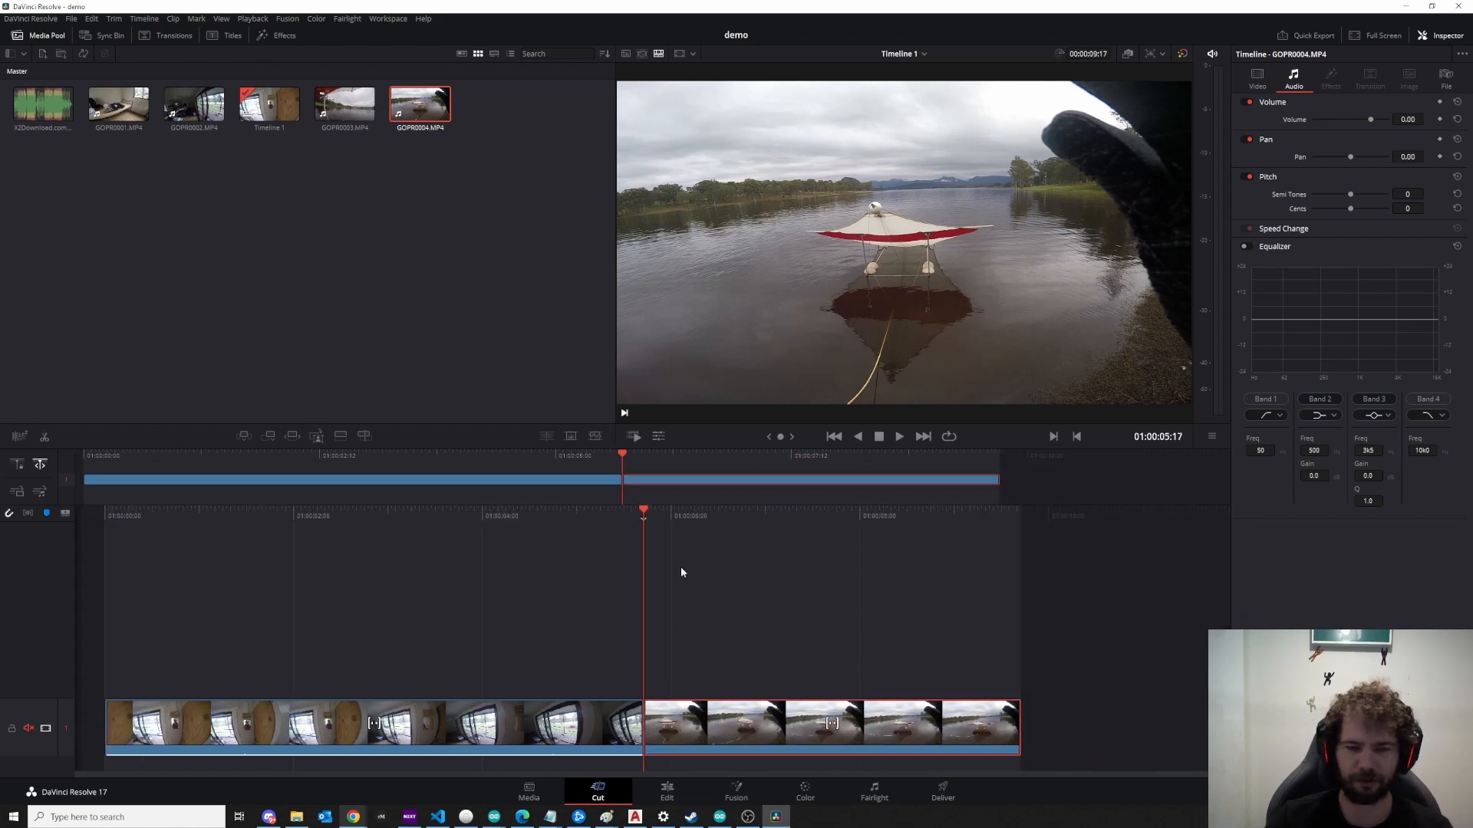
{"action": "left_click_drag", "start_coordinate": [634, 506], "coordinate": [1022, 570]}
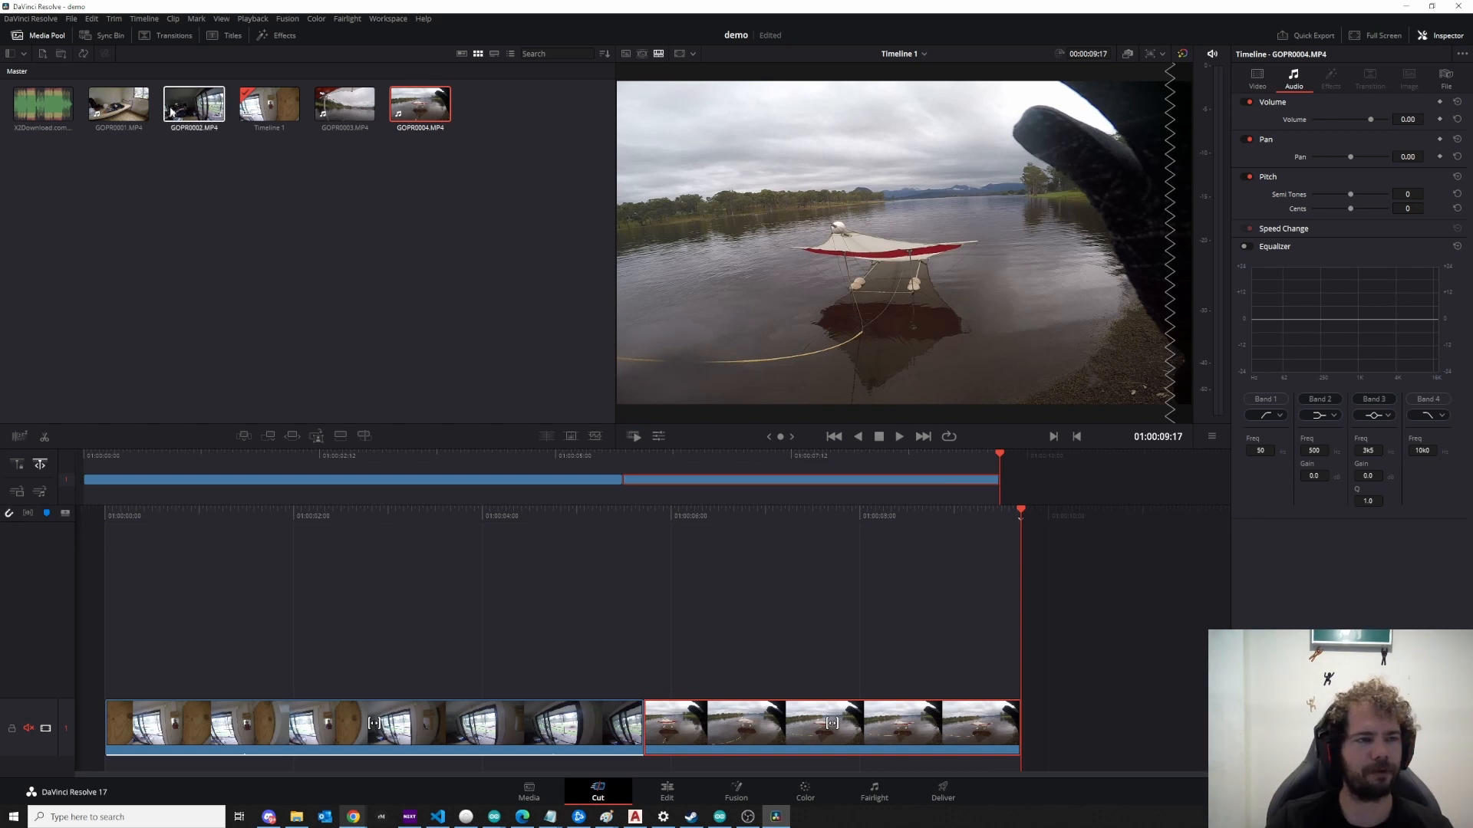
Step: Append GOPR0003.MP4 directly after the trimmed GOPR0004 clip and scrub across the join, finishing at 01:00:08:00
{"action": "left_click", "coordinate": [332, 105]}
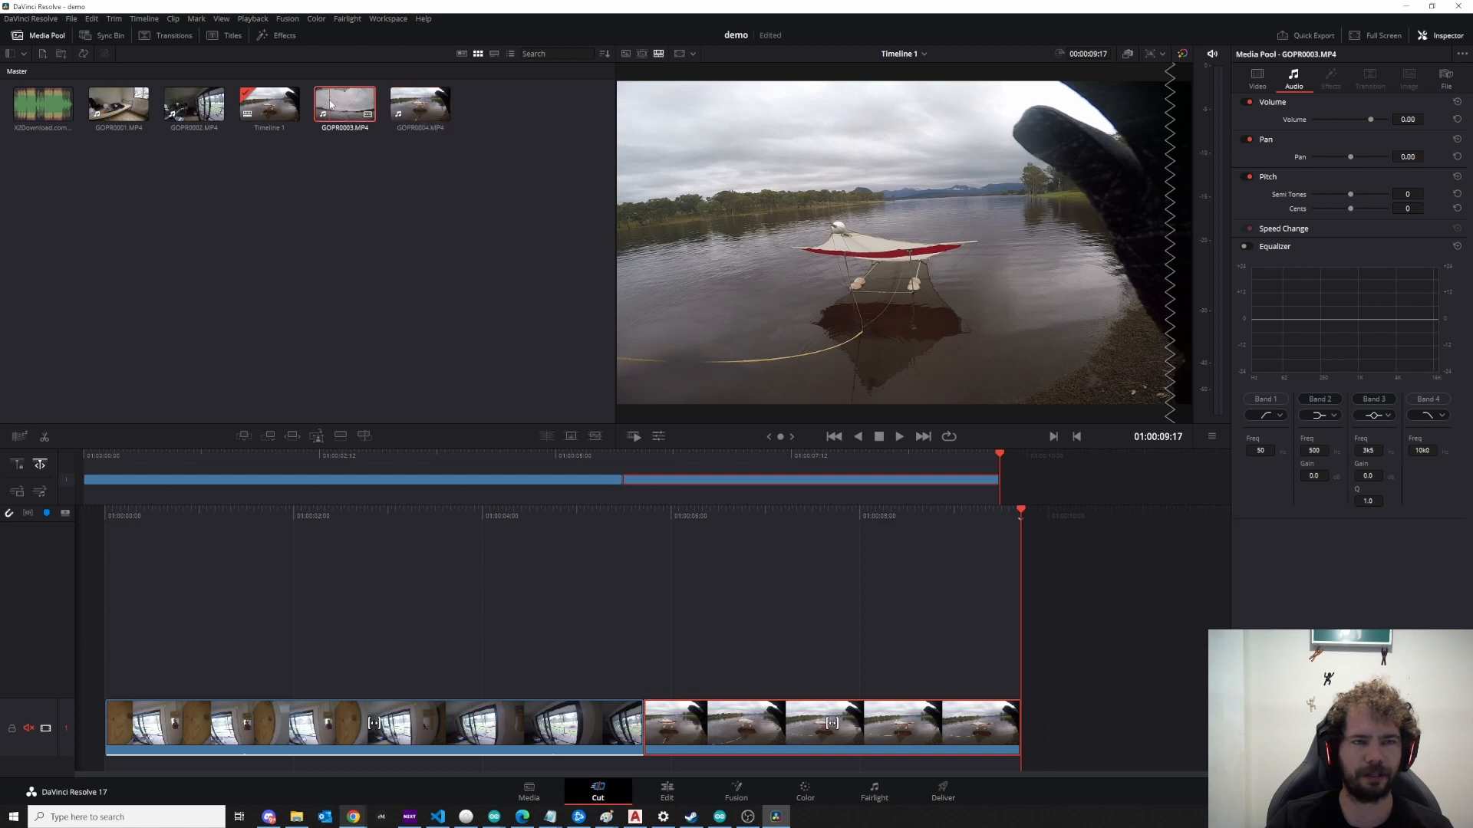
{"action": "left_click_drag", "start_coordinate": [330, 103], "coordinate": [1047, 728]}
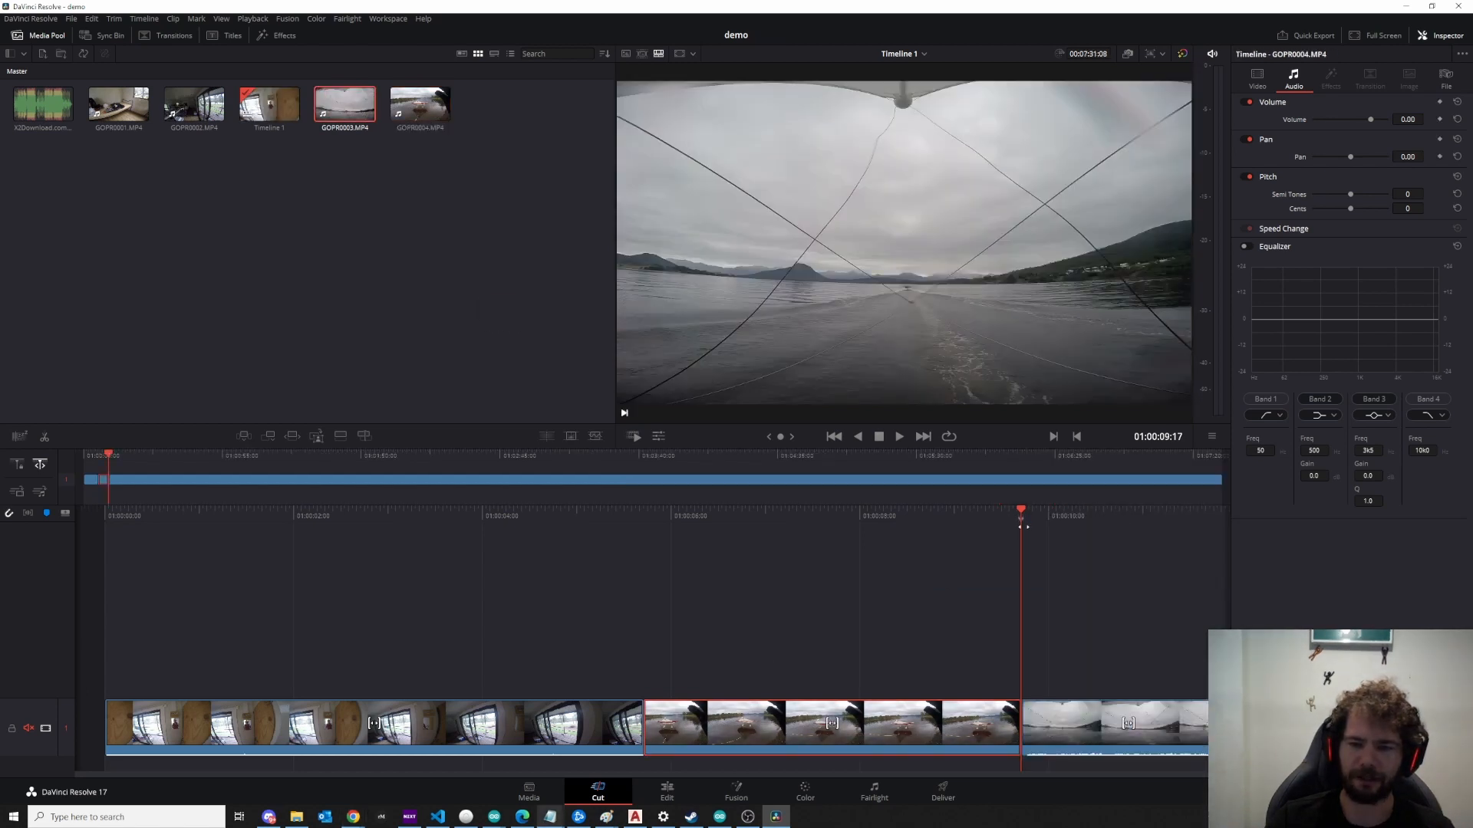
{"action": "left_click_drag", "start_coordinate": [1021, 578], "coordinate": [452, 593]}
{"action": "left_click_drag", "start_coordinate": [1238, 587], "coordinate": [612, 637]}
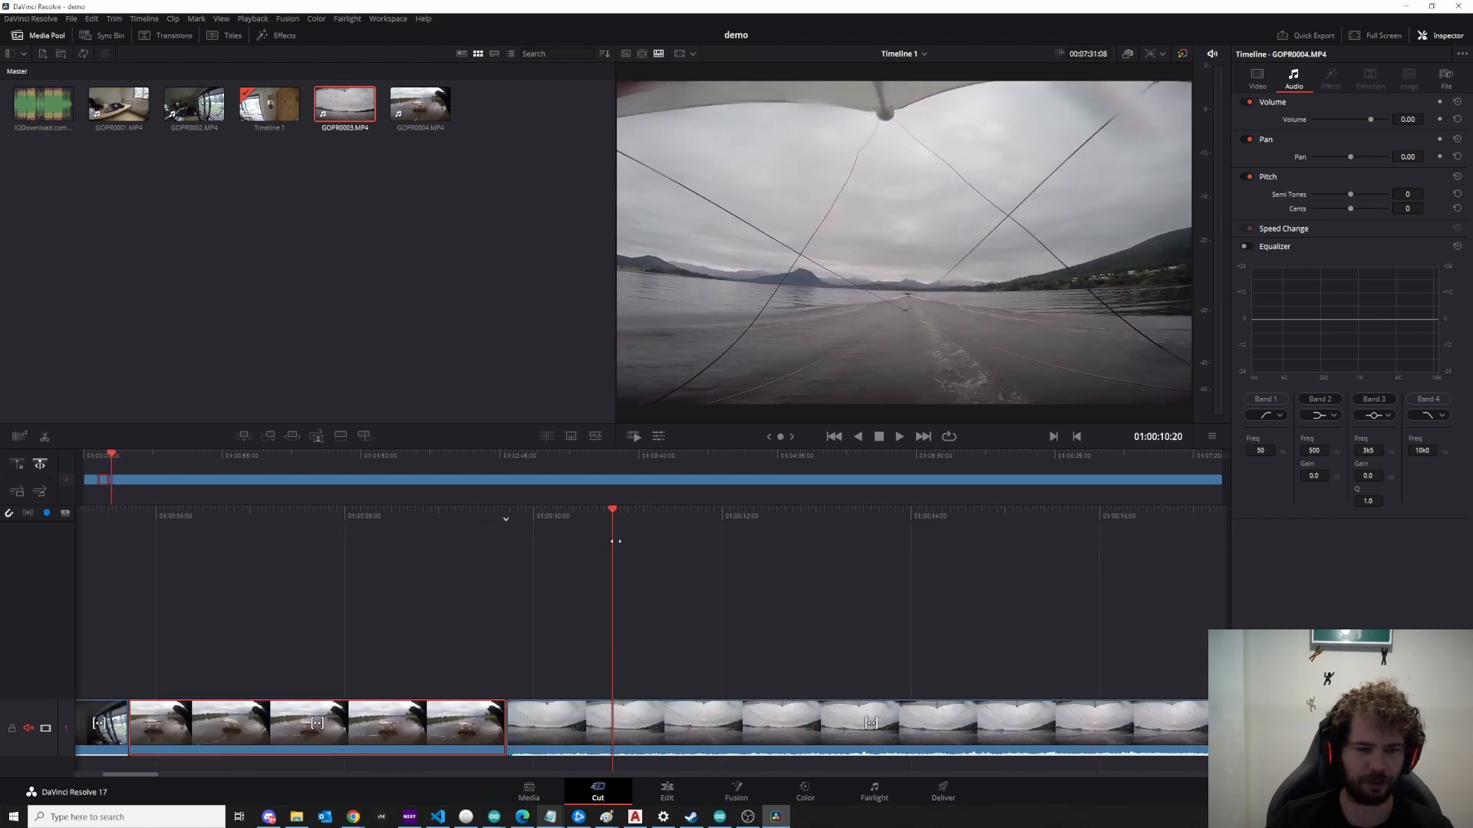
{"action": "left_click_drag", "start_coordinate": [615, 541], "coordinate": [348, 565]}
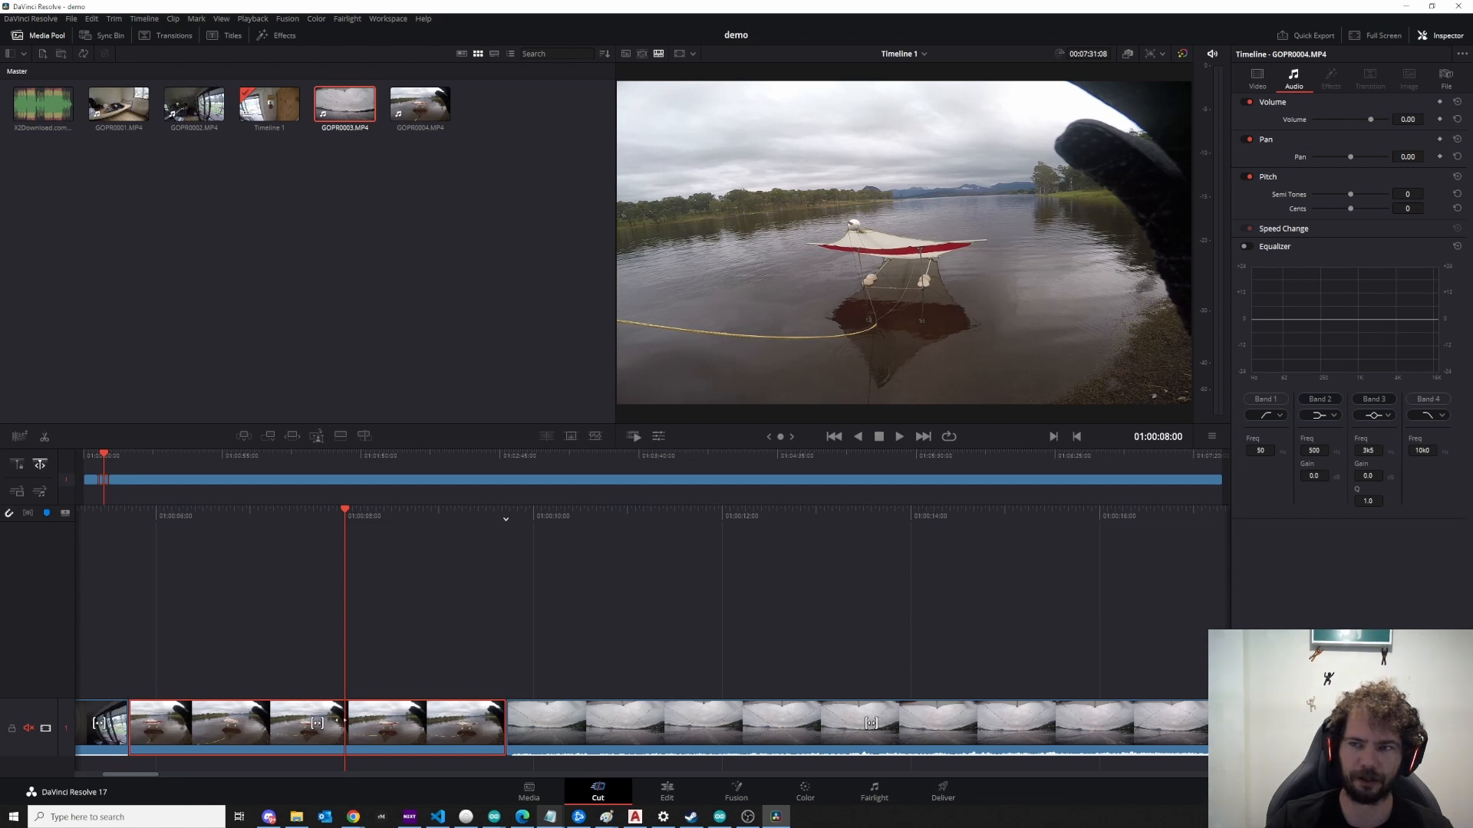
Step: Turn off the volume of both the GOPR0004 and GOPR0003 timeline clips
{"action": "left_click", "coordinate": [763, 486]}
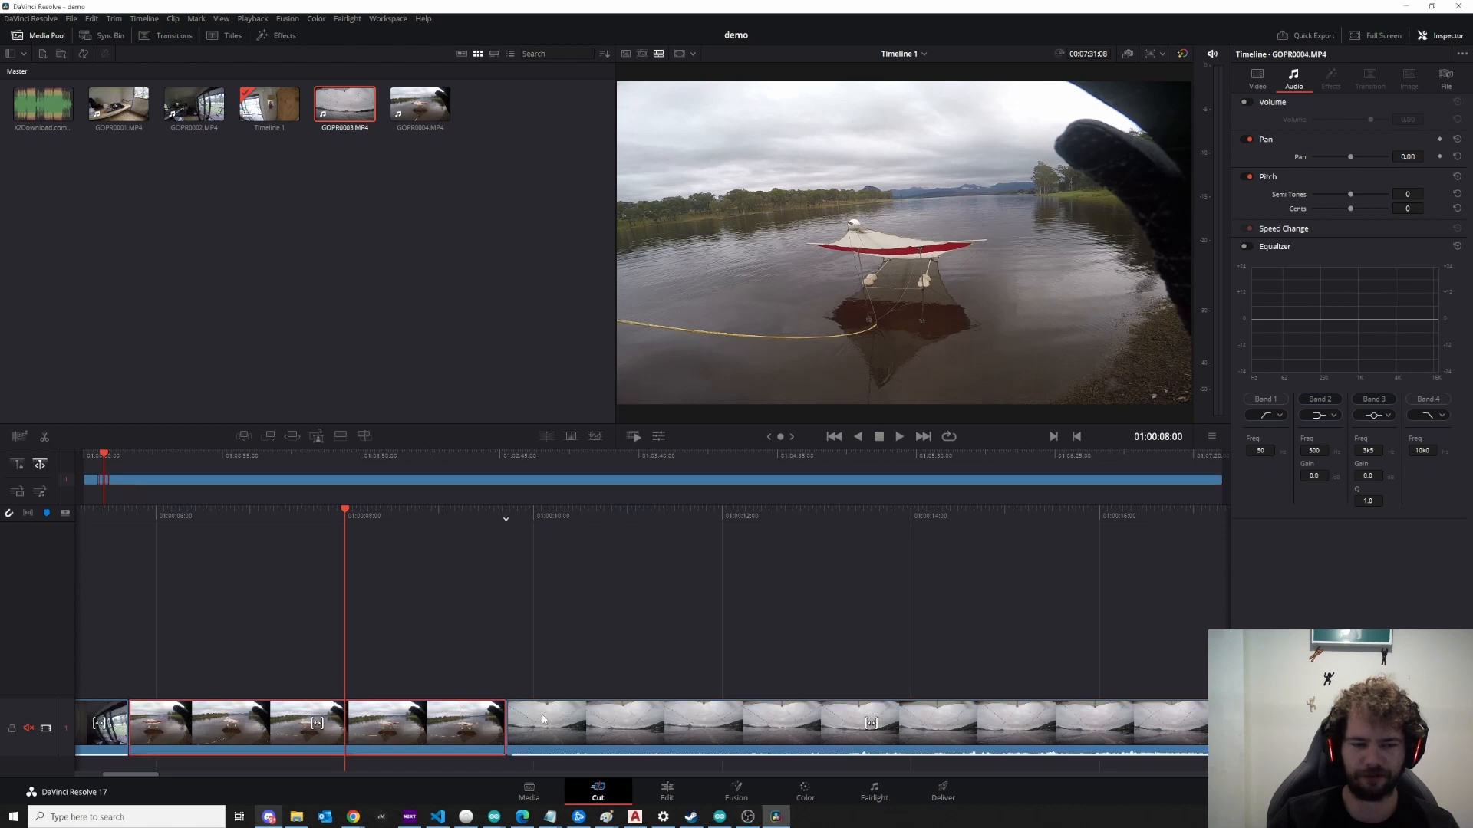
{"action": "left_click", "coordinate": [459, 725]}
{"action": "left_click", "coordinate": [635, 724]}
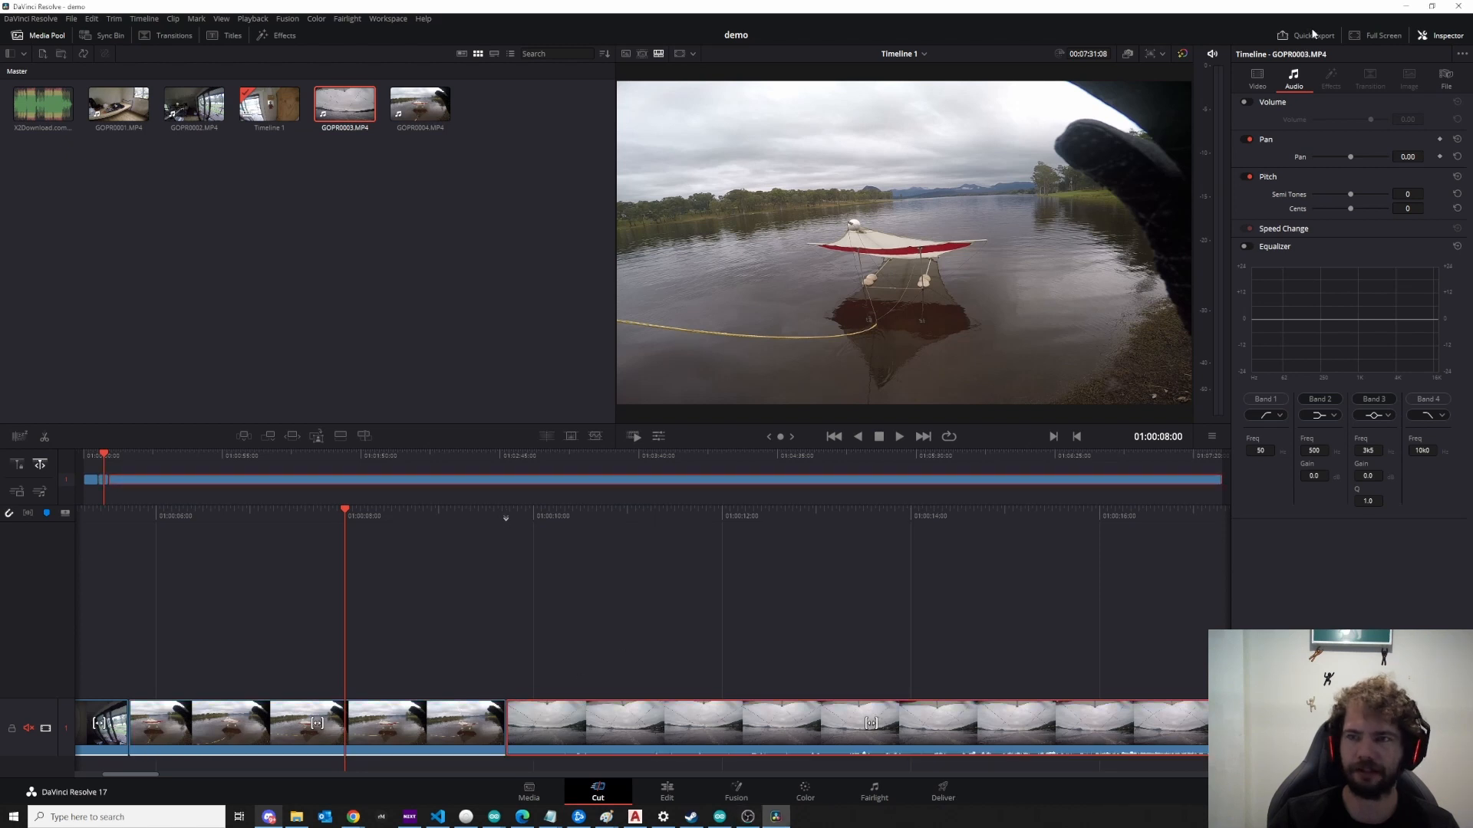
{"action": "left_click", "coordinate": [1249, 103]}
{"action": "left_click", "coordinate": [1245, 103]}
{"action": "left_click", "coordinate": [1245, 101]}
{"action": "left_click", "coordinate": [1249, 102]}
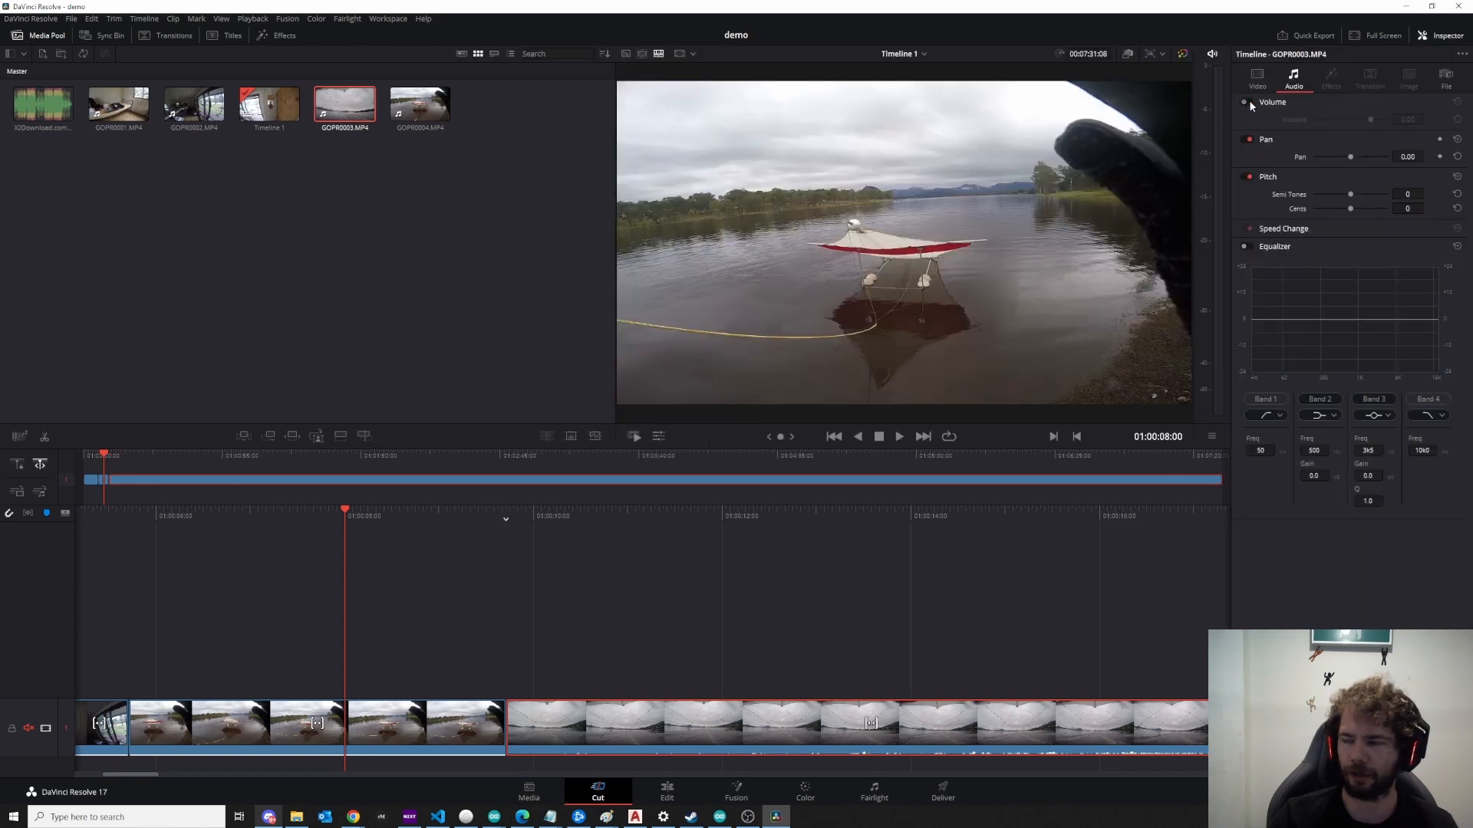
{"action": "left_click", "coordinate": [464, 736]}
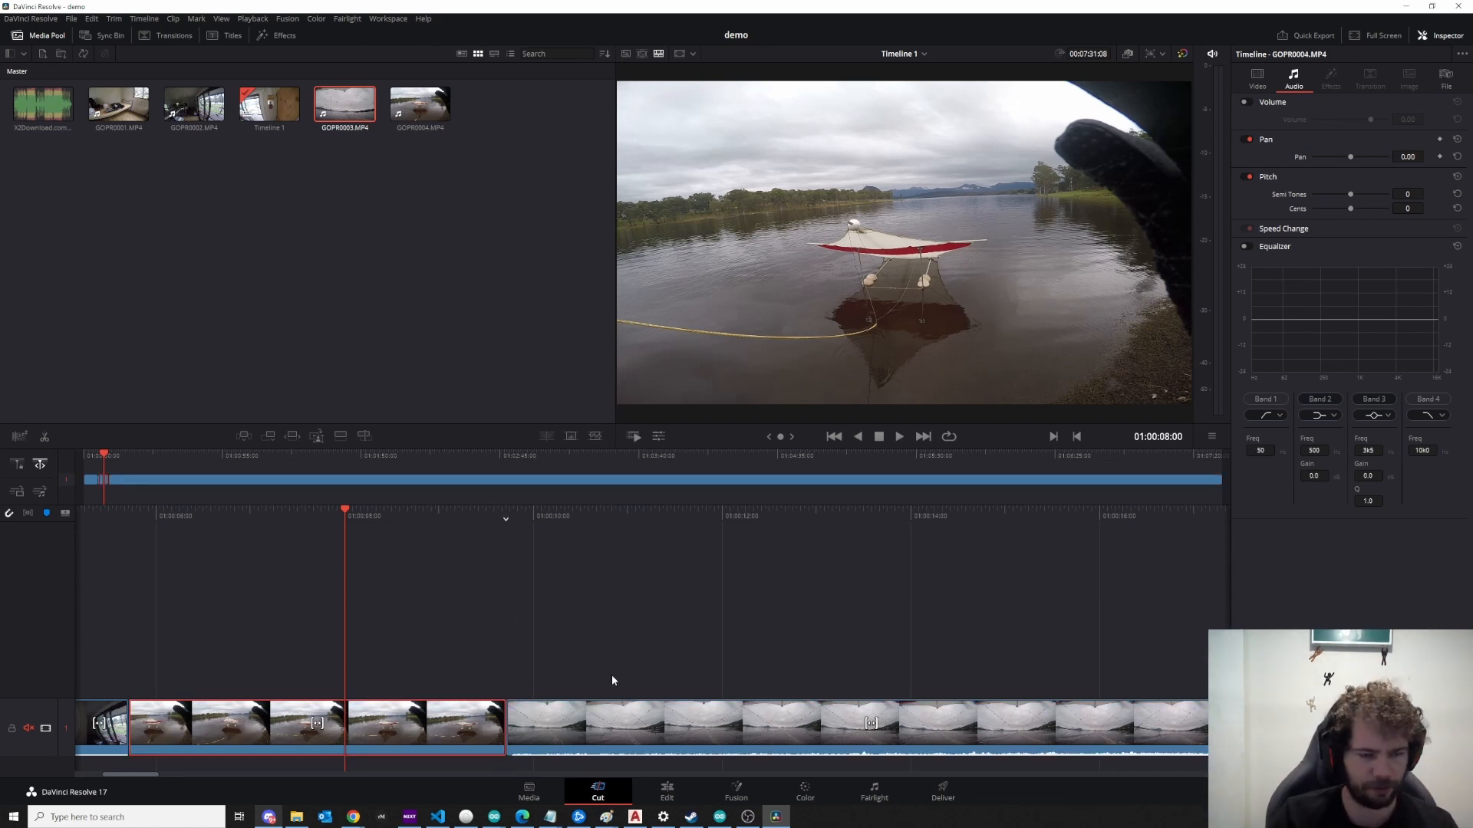
{"action": "left_click", "coordinate": [617, 721]}
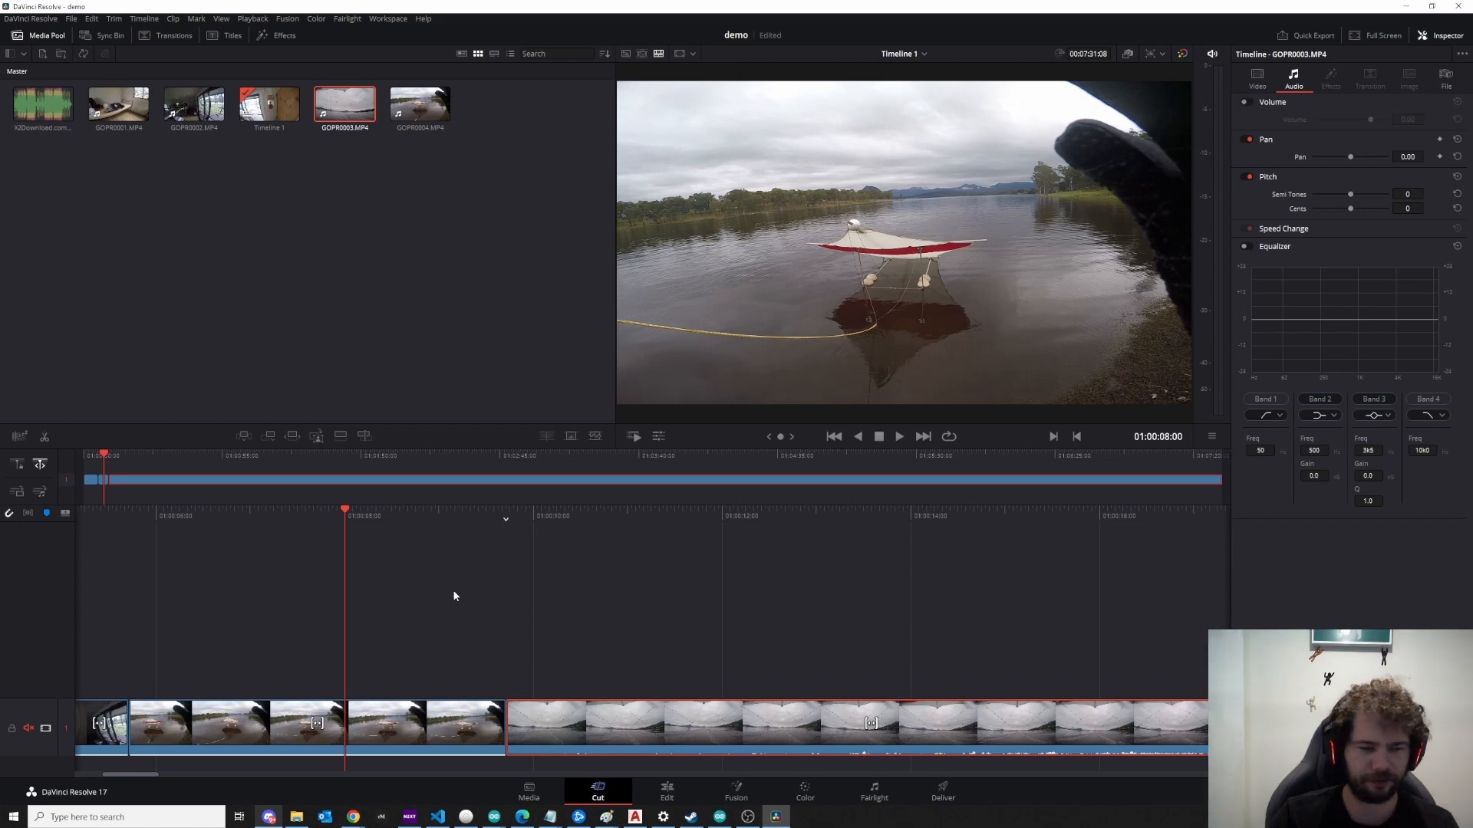
Step: Place the playhead at 01:00:07:10 and add the X2Download music MP3 as an audio track beneath the video, beginning at the timeline's start
{"action": "left_click_drag", "start_coordinate": [345, 509], "coordinate": [292, 519]}
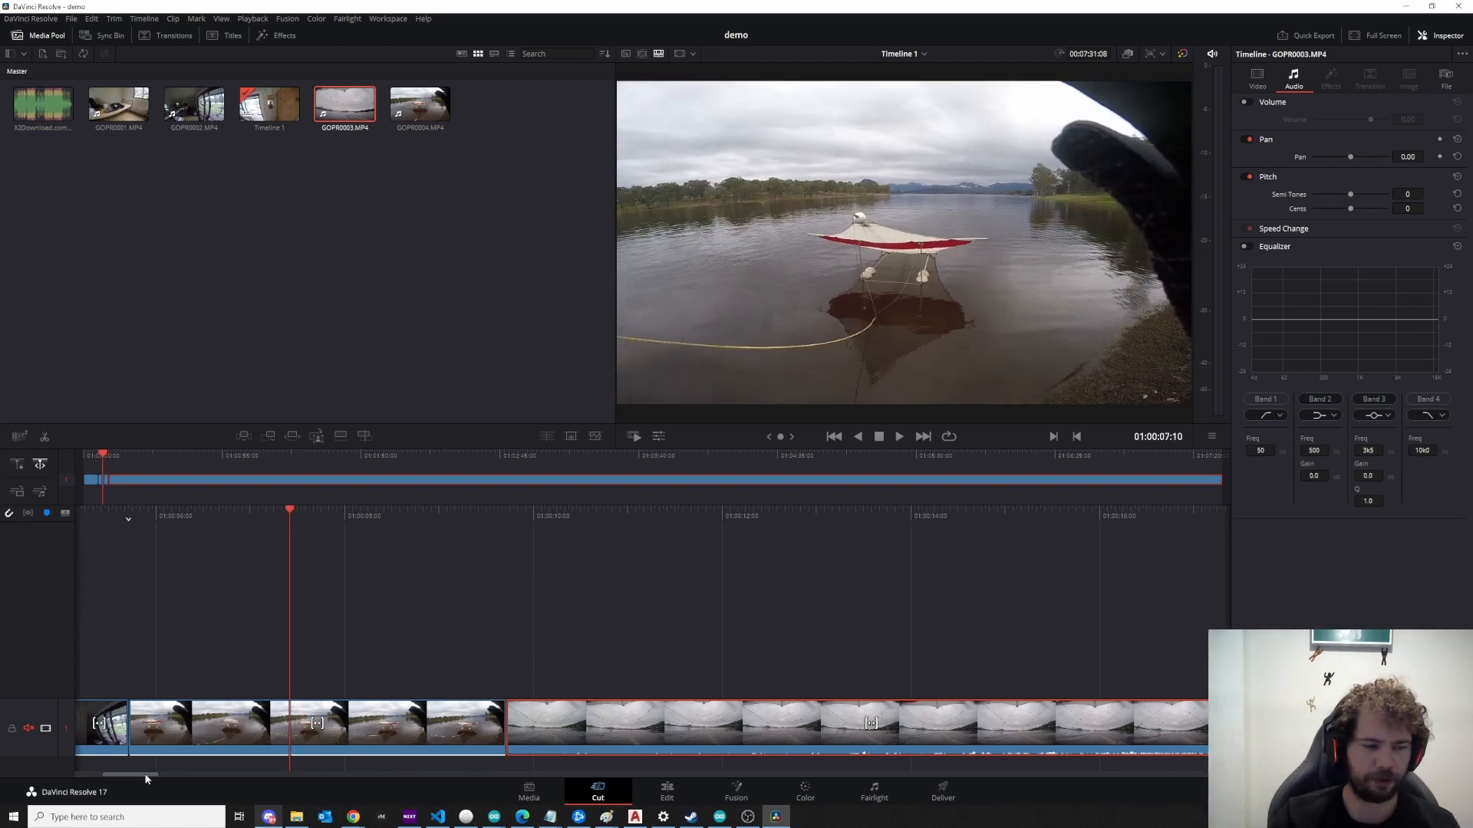
{"action": "left_click_drag", "start_coordinate": [147, 777], "coordinate": [95, 777]}
{"action": "left_click", "coordinate": [685, 548]}
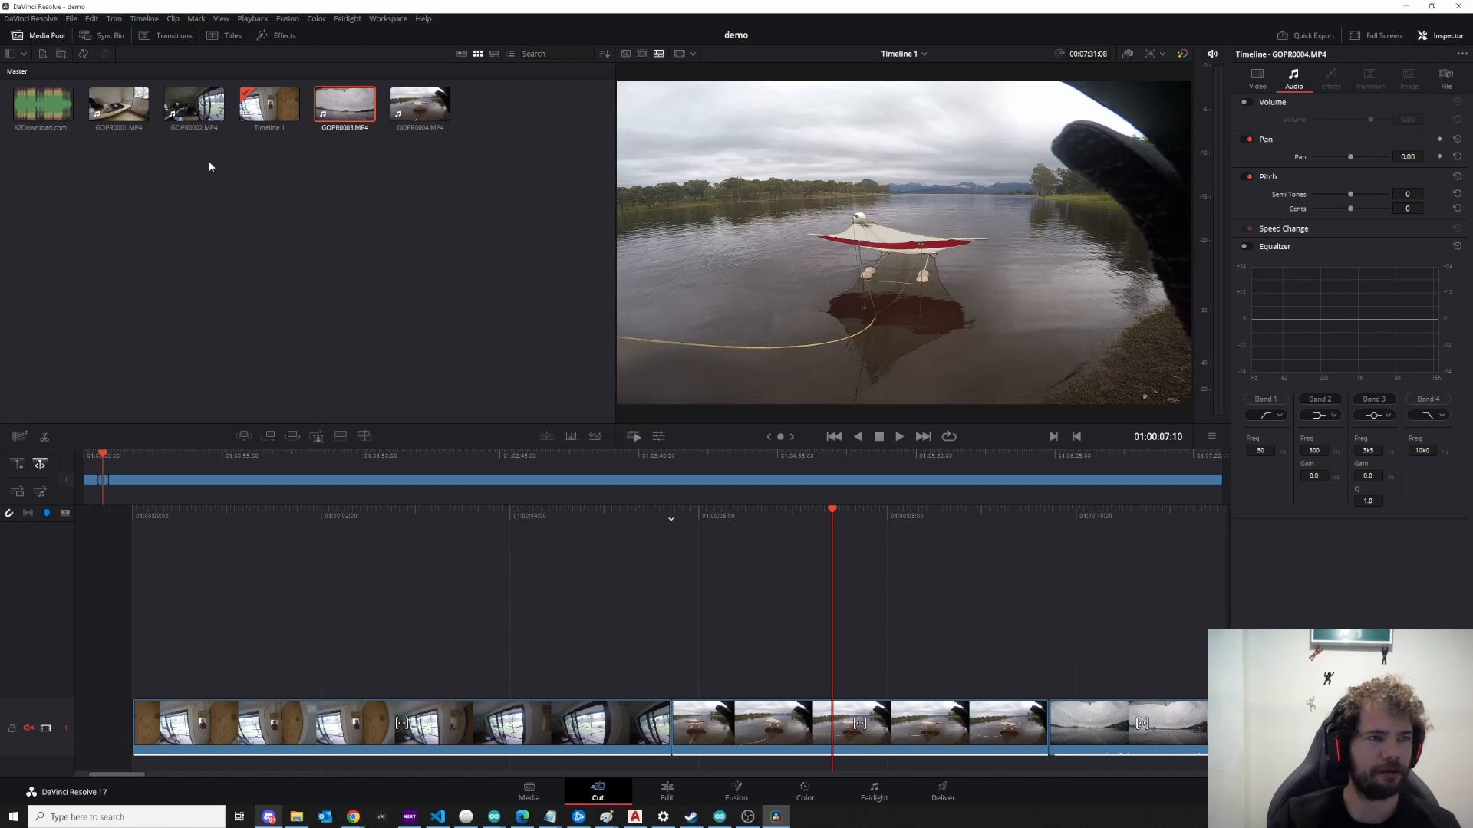
{"action": "left_click", "coordinate": [43, 103]}
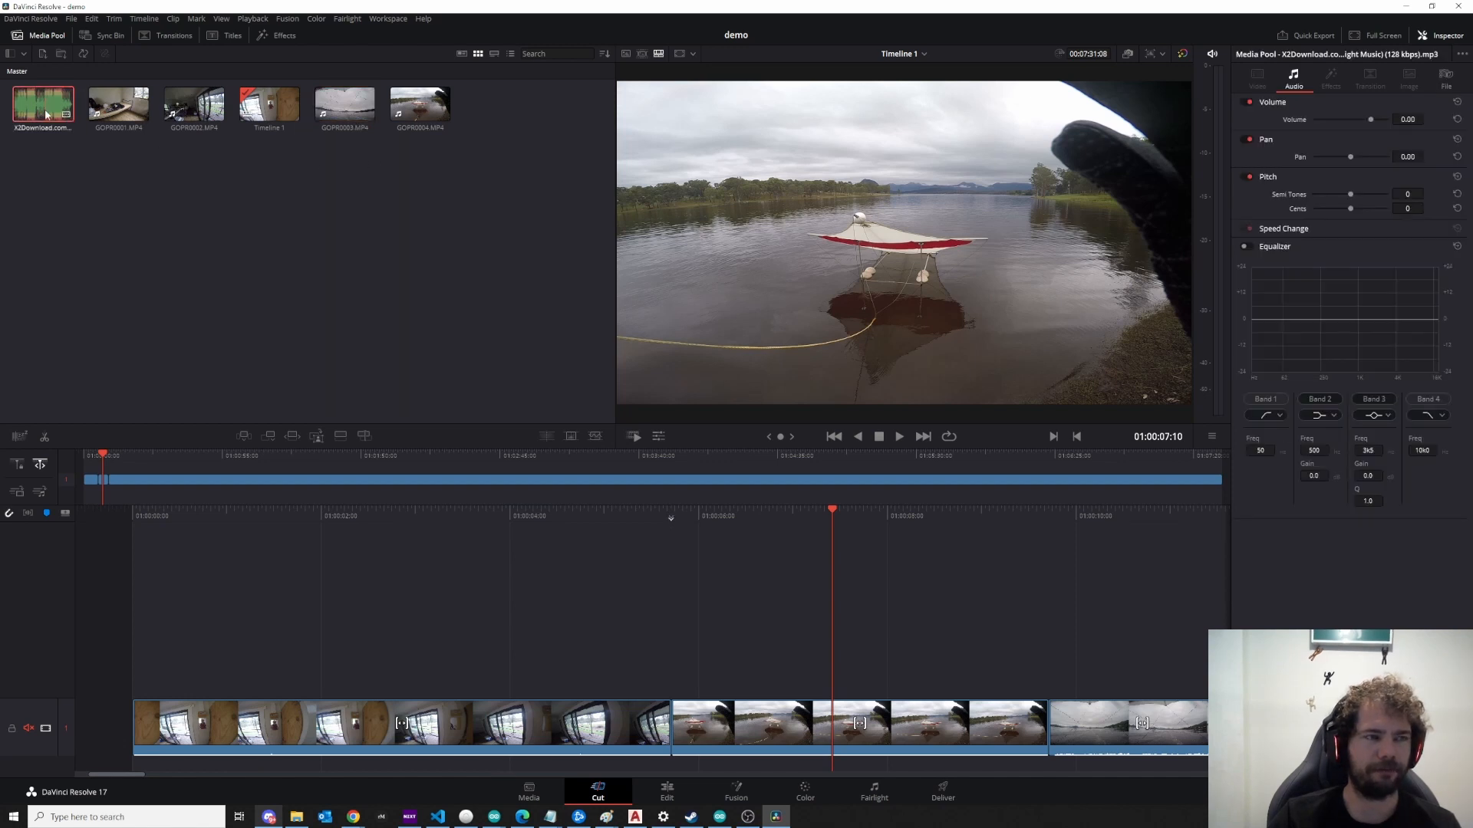
{"action": "left_click_drag", "start_coordinate": [68, 116], "coordinate": [141, 765]}
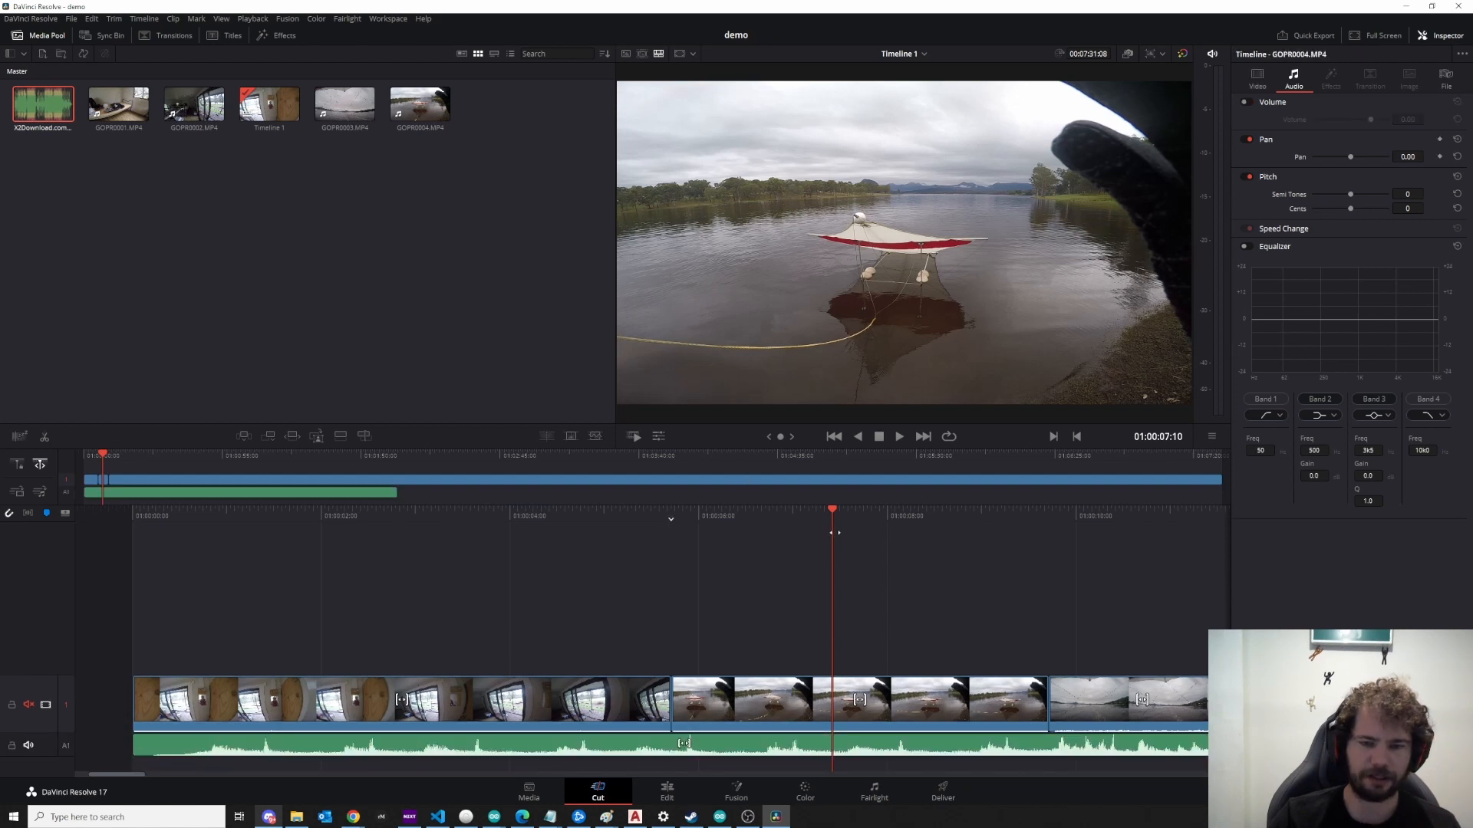
Step: Lower the music clip's volume to about -26.58, scrubbing the timeline between adjustments to check the loudness
{"action": "left_click_drag", "start_coordinate": [832, 532], "coordinate": [744, 541]}
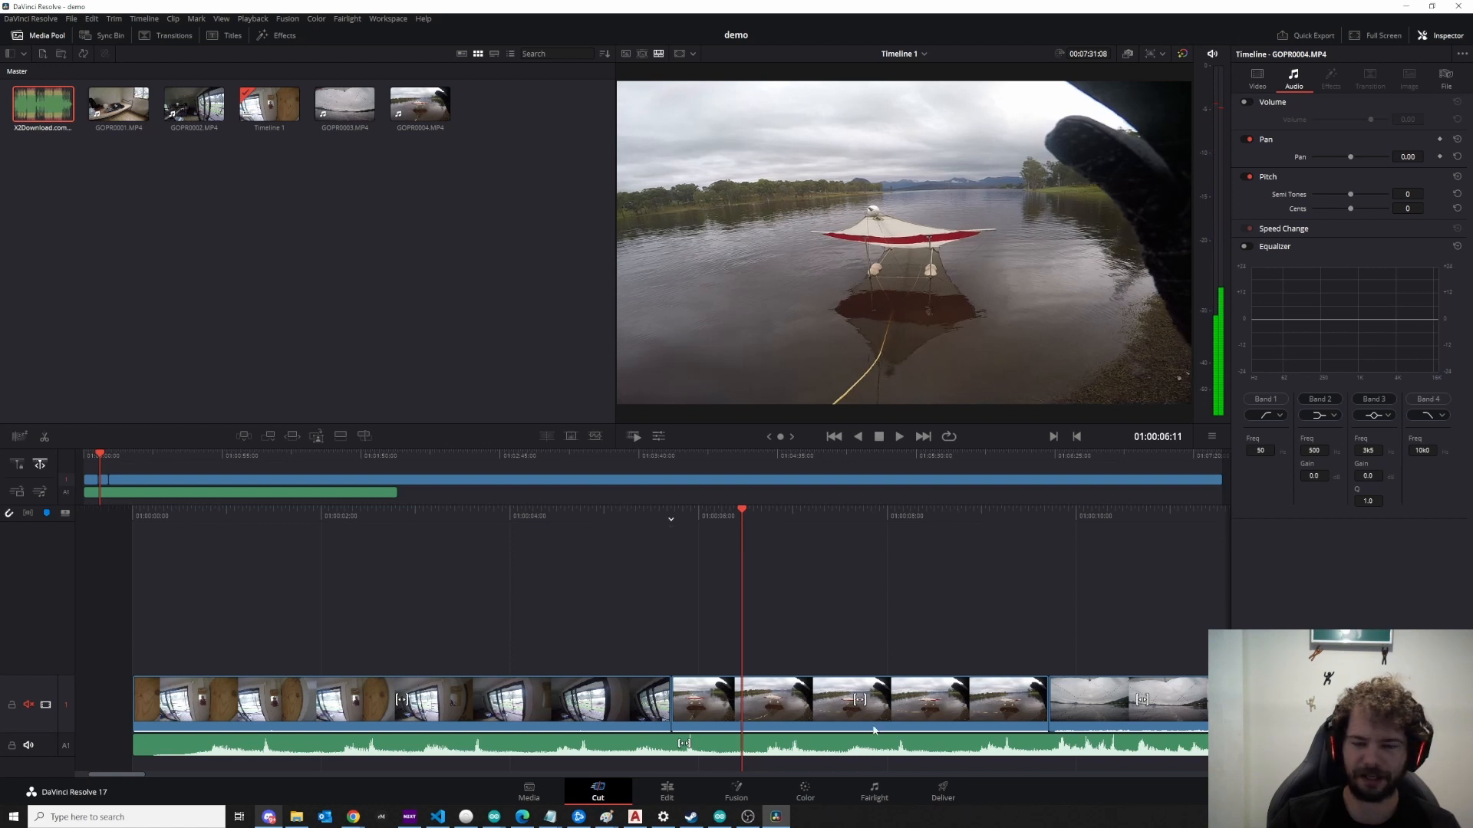
{"action": "left_click", "coordinate": [890, 749]}
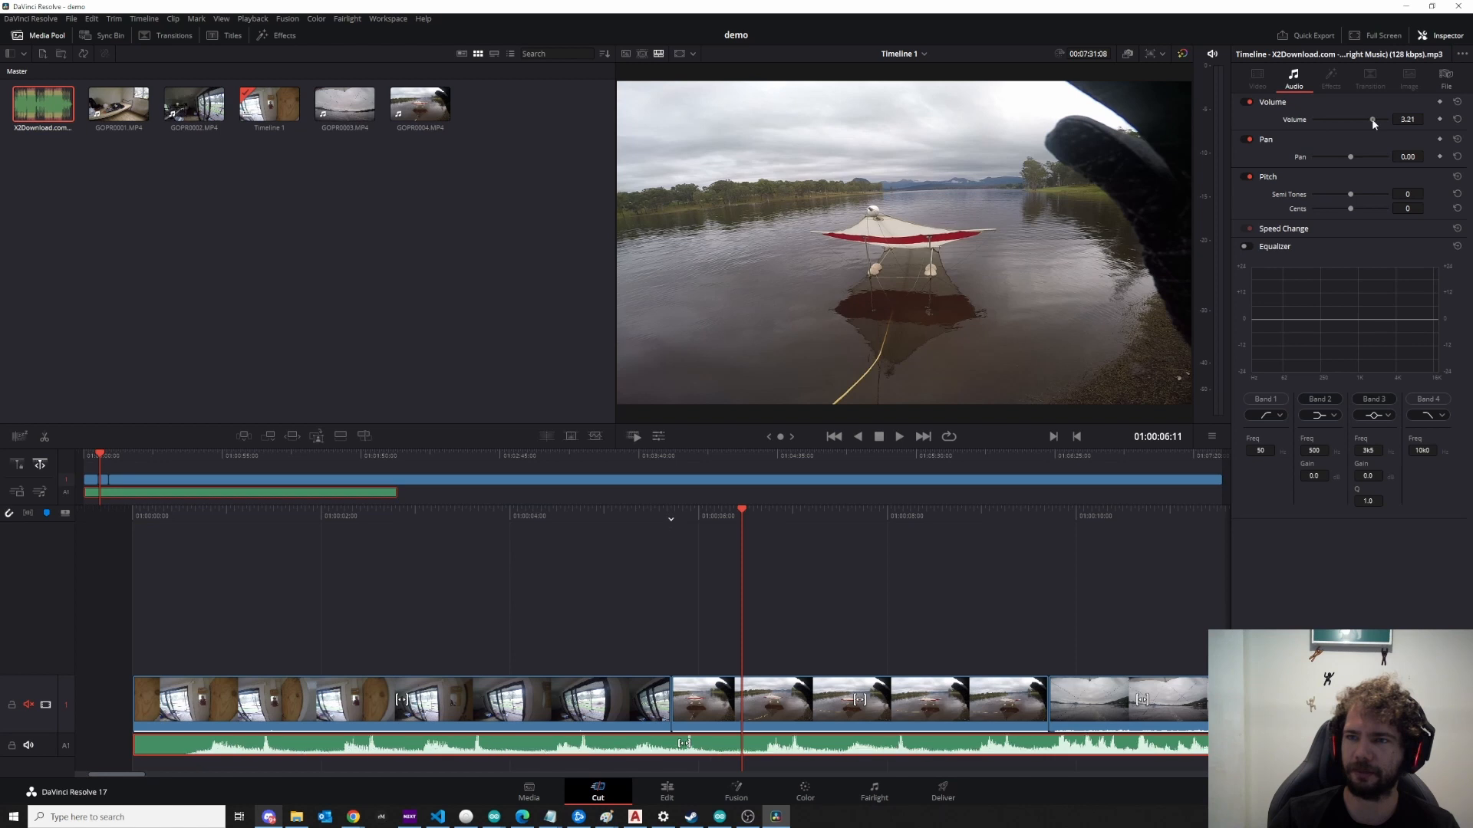
{"action": "mouse_move", "coordinate": [1372, 120]}
{"action": "left_mouse_down"}
{"action": "mouse_move", "coordinate": [1353, 121]}
{"action": "mouse_move", "coordinate": [1370, 119]}
{"action": "left_mouse_up"}
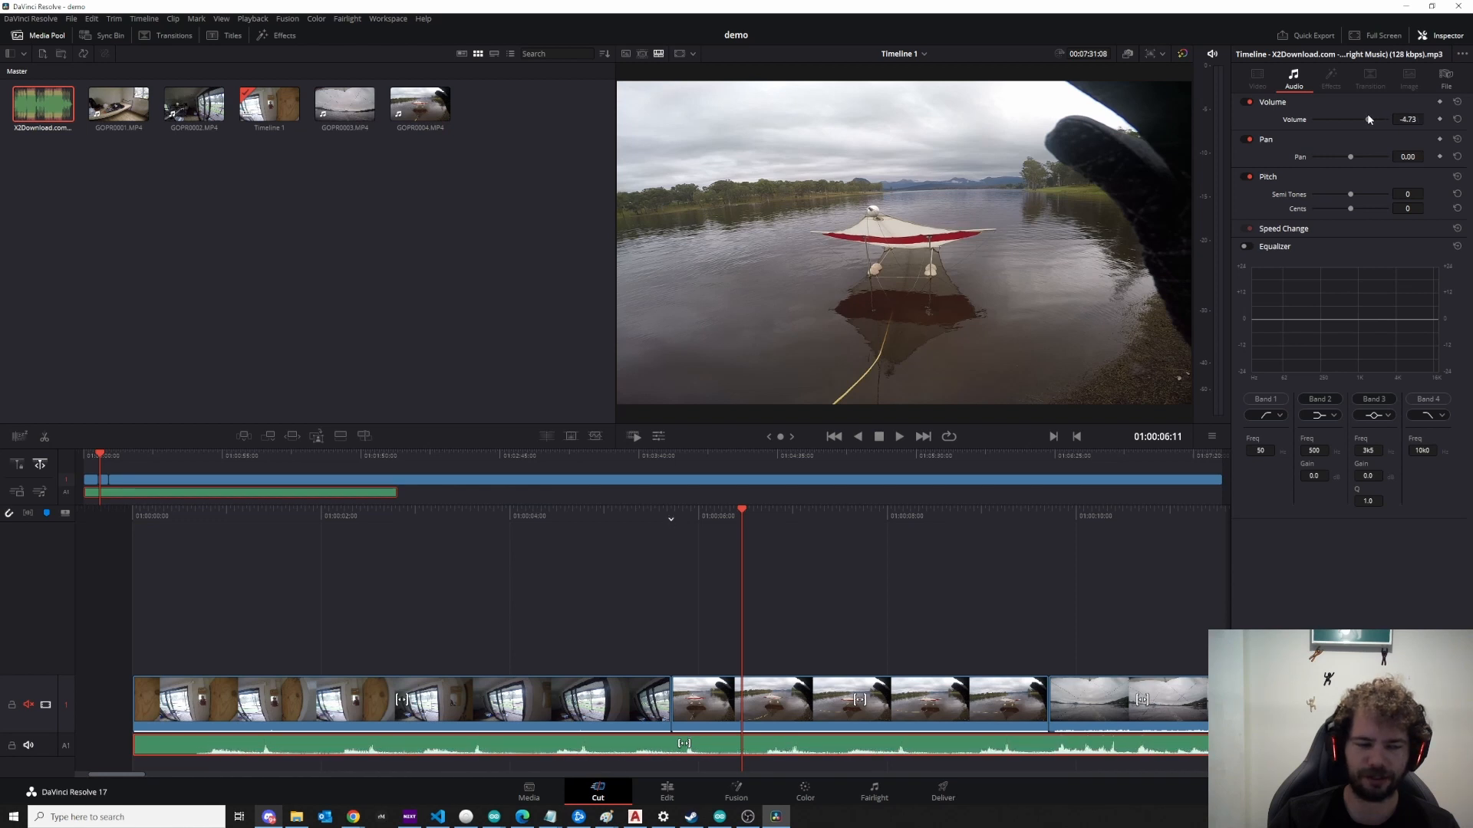
{"action": "left_click_drag", "start_coordinate": [752, 512], "coordinate": [660, 513]}
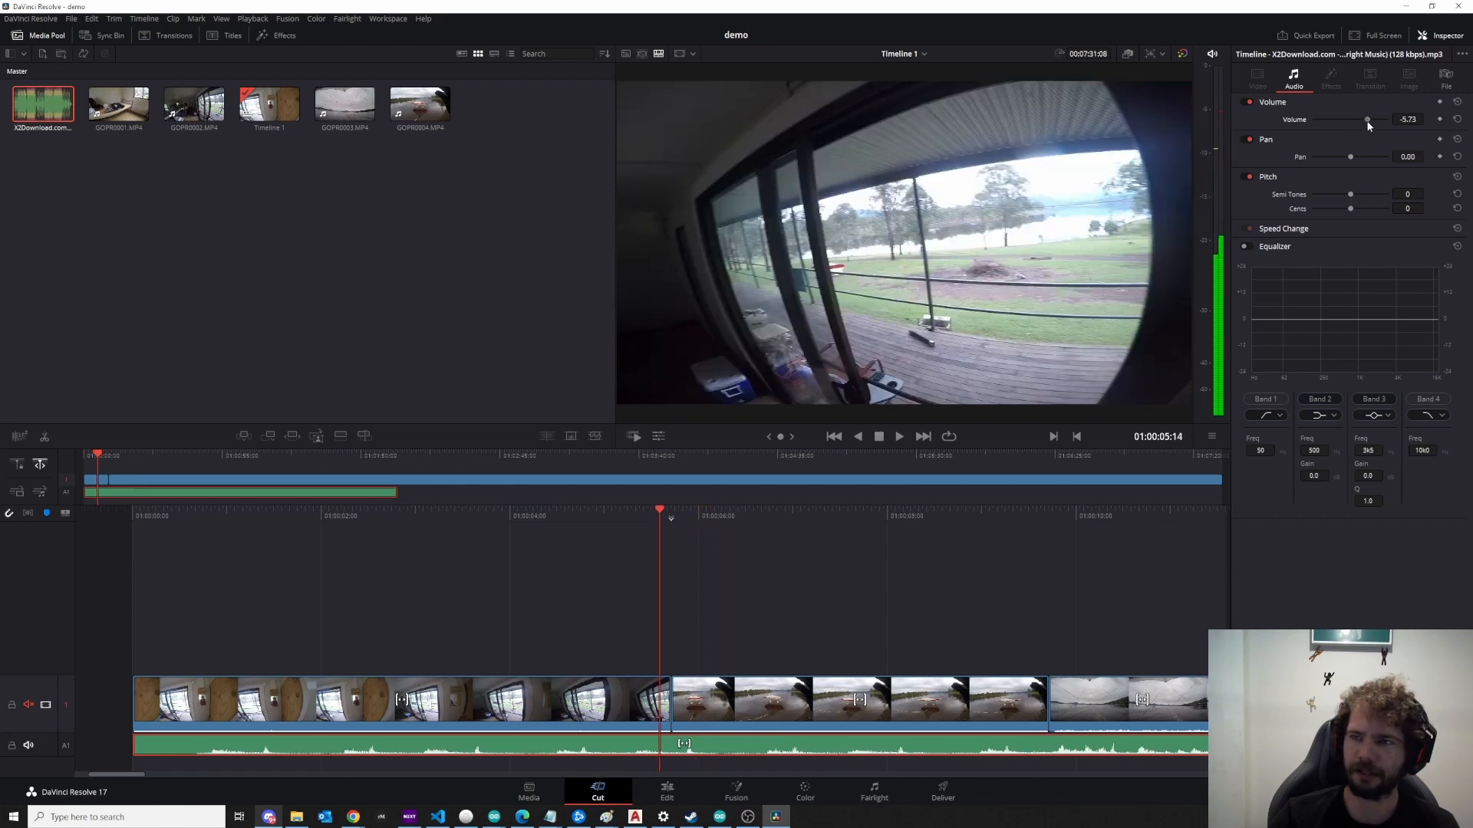
{"action": "left_click", "coordinate": [1357, 122]}
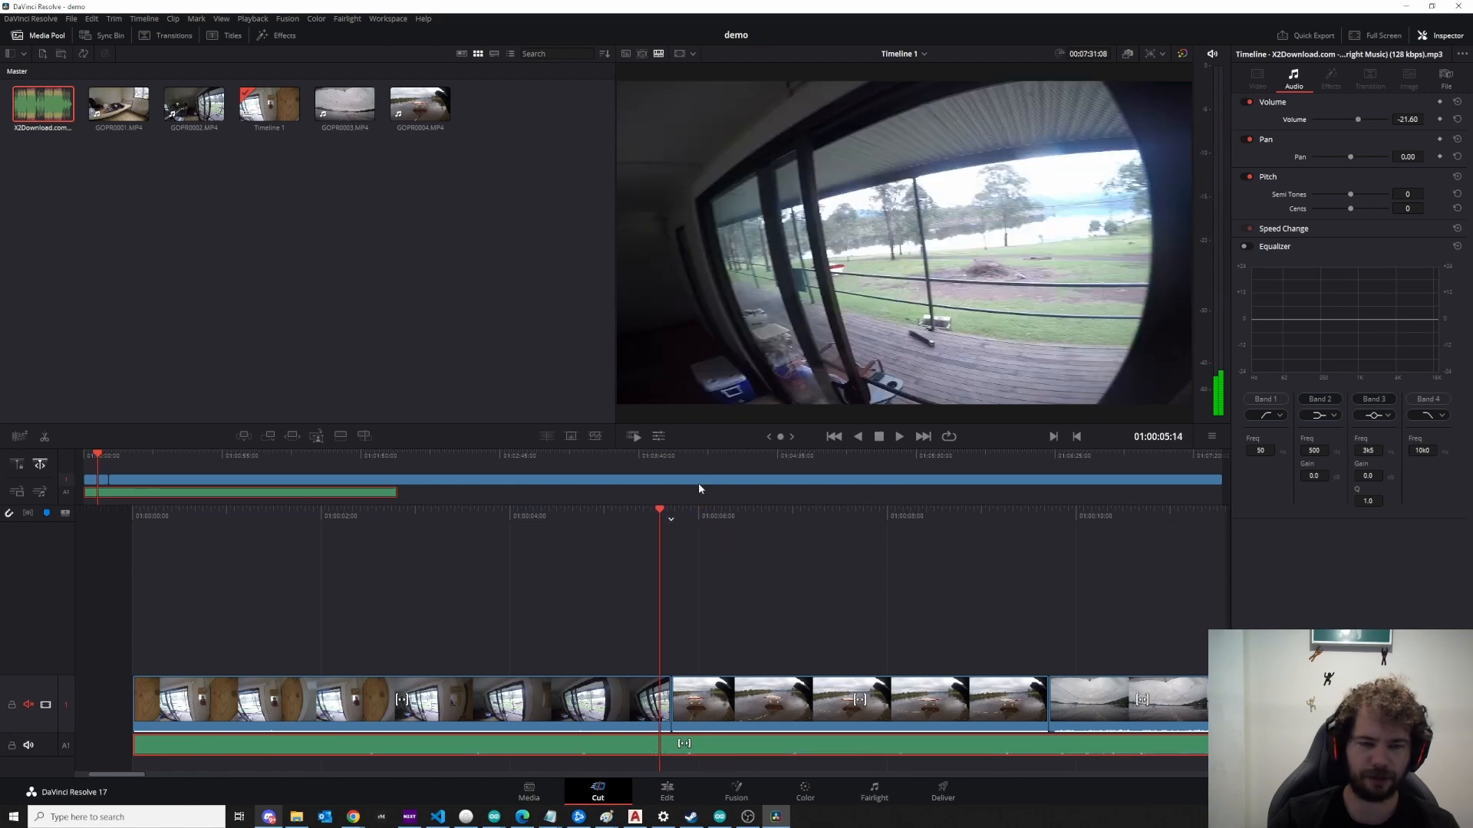
{"action": "left_click_drag", "start_coordinate": [660, 512], "coordinate": [655, 545]}
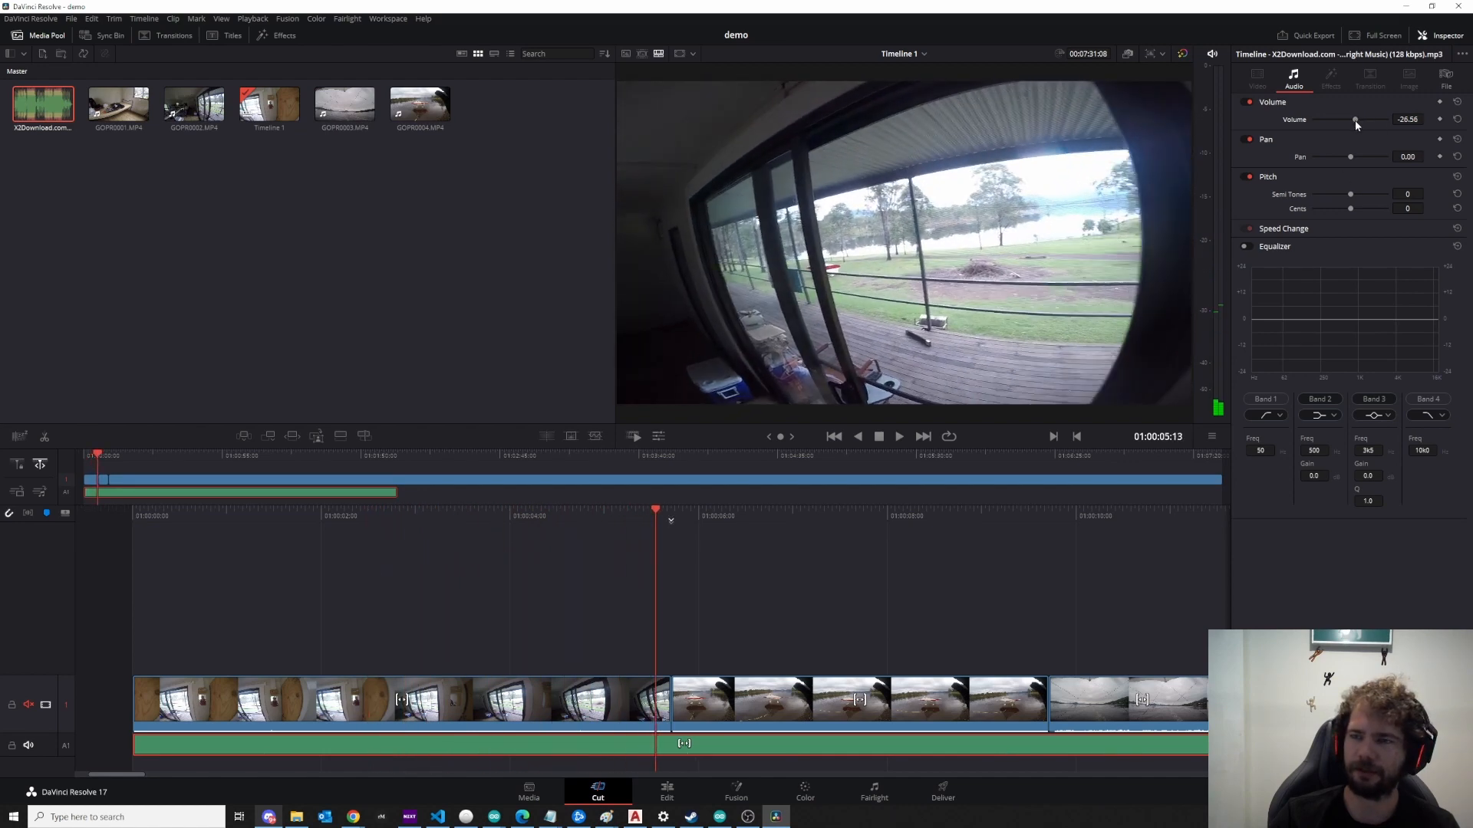
Step: Return the playhead to 01:00:00:00, then mute the music track and unmute it again
{"action": "left_click", "coordinate": [569, 543]}
{"action": "left_click_drag", "start_coordinate": [657, 512], "coordinate": [121, 592]}
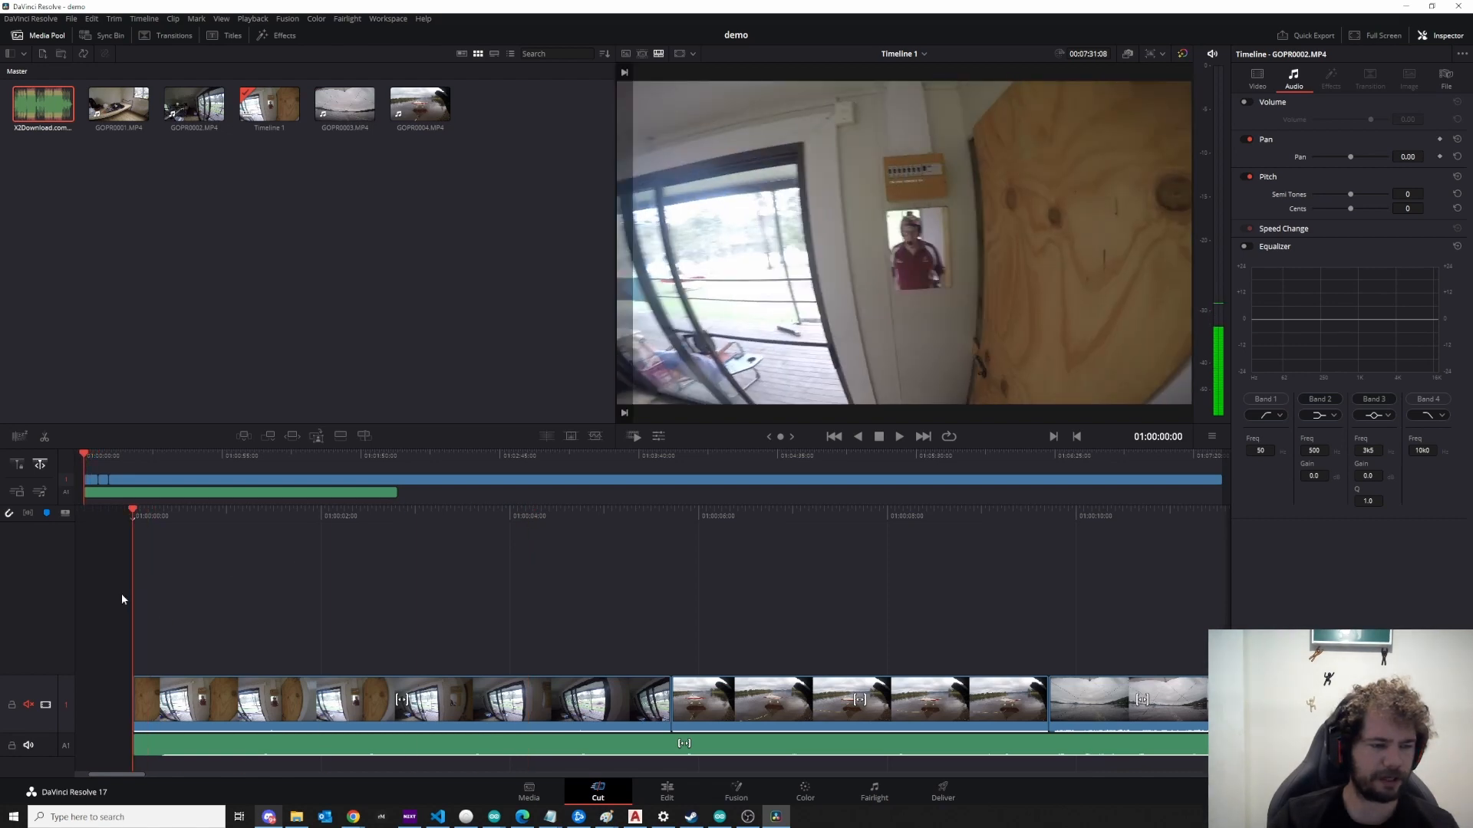
{"action": "left_click", "coordinate": [28, 746]}
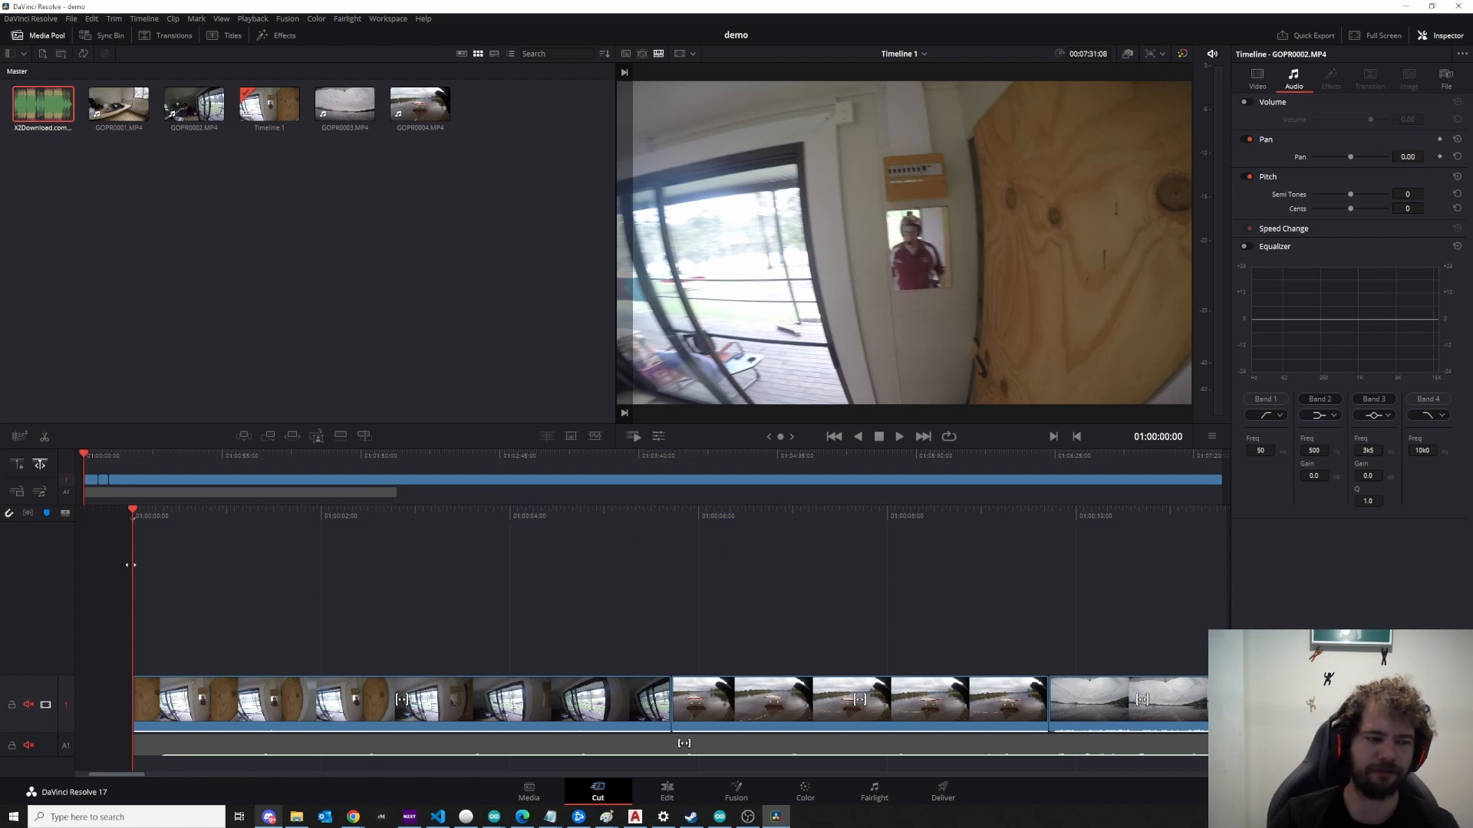
{"action": "mouse_move", "coordinate": [130, 565]}
{"action": "left_mouse_down"}
{"action": "mouse_move", "coordinate": [533, 566]}
{"action": "mouse_move", "coordinate": [119, 589]}
{"action": "left_mouse_up"}
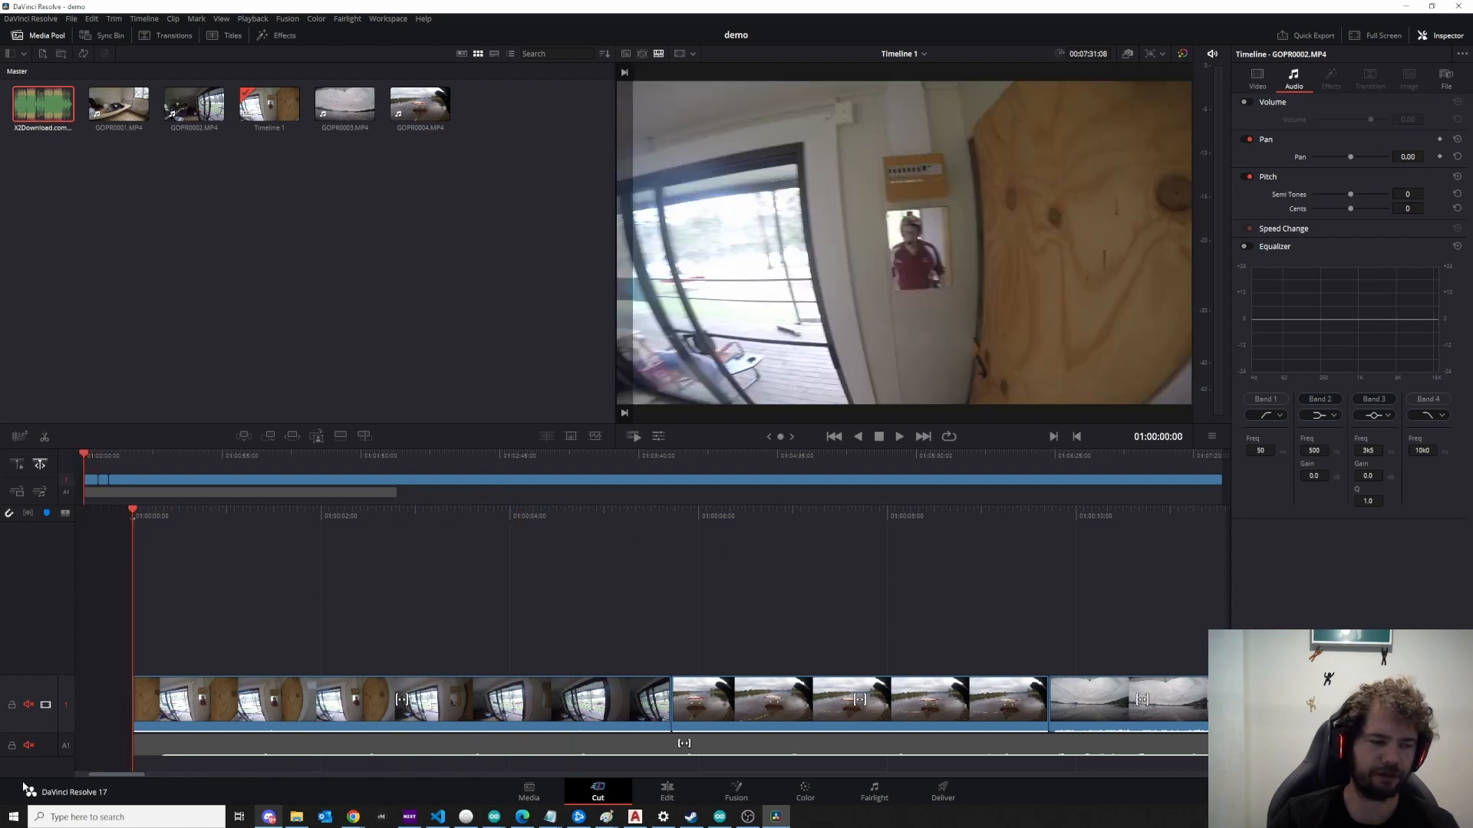
{"action": "left_click", "coordinate": [28, 747]}
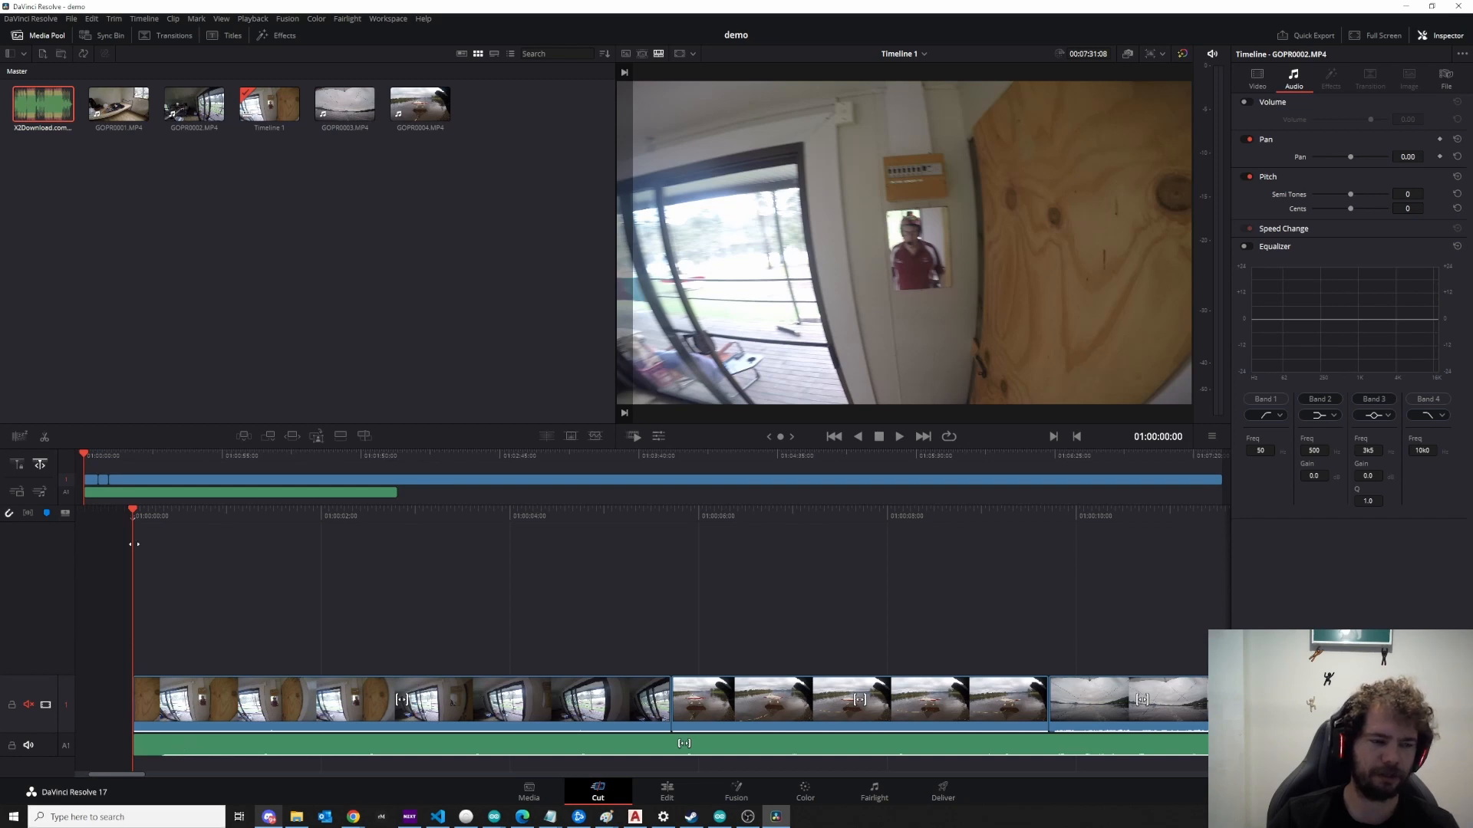
Step: Play the timeline from the start, stop at 01:00:18:18 and split the GOPR0003 clip there
{"action": "left_click_drag", "start_coordinate": [133, 544], "coordinate": [100, 590]}
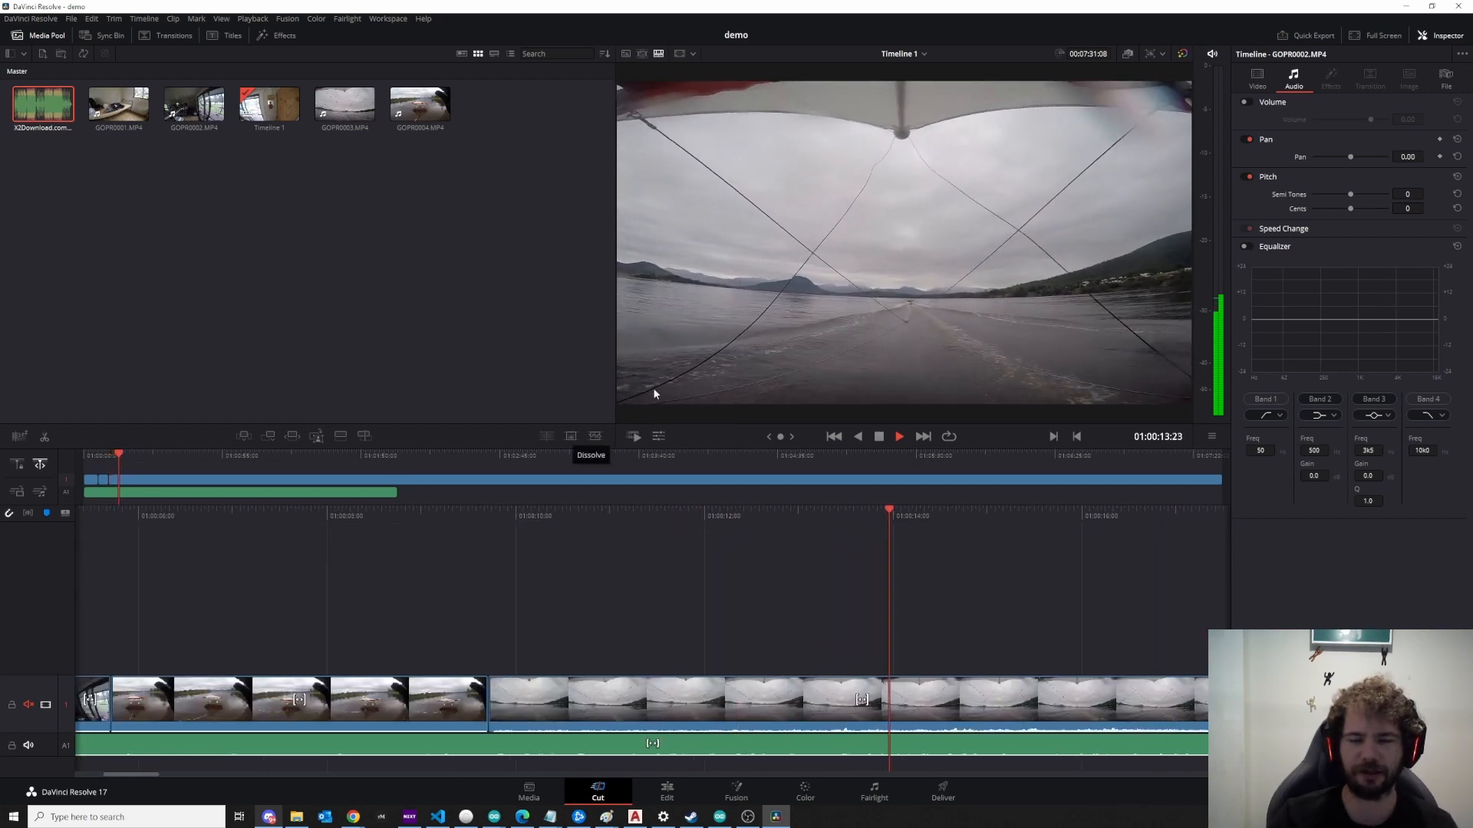
{"action": "left_click", "coordinate": [880, 438]}
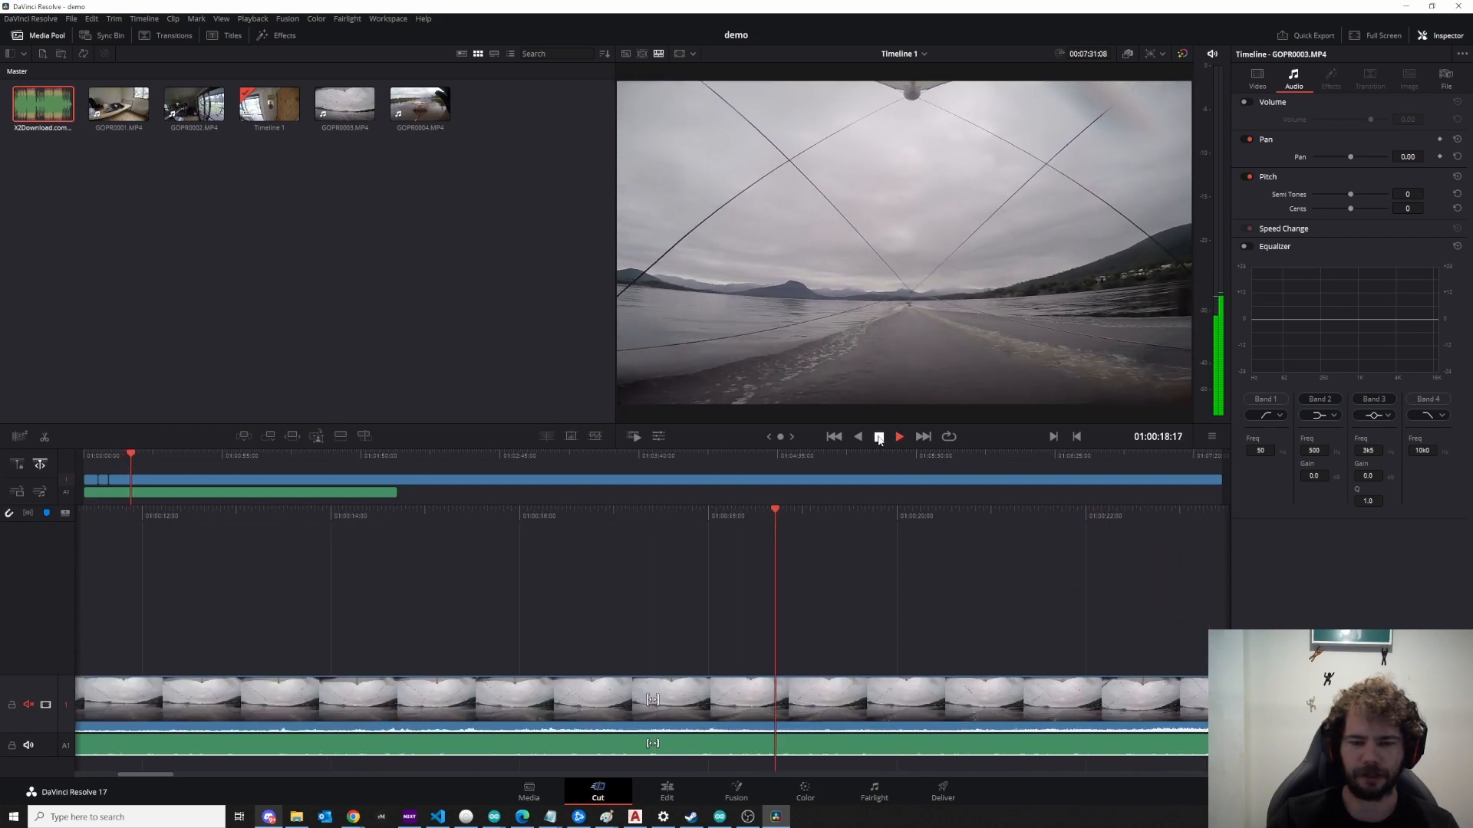
{"action": "left_click", "coordinate": [880, 438]}
{"action": "left_click", "coordinate": [796, 701]}
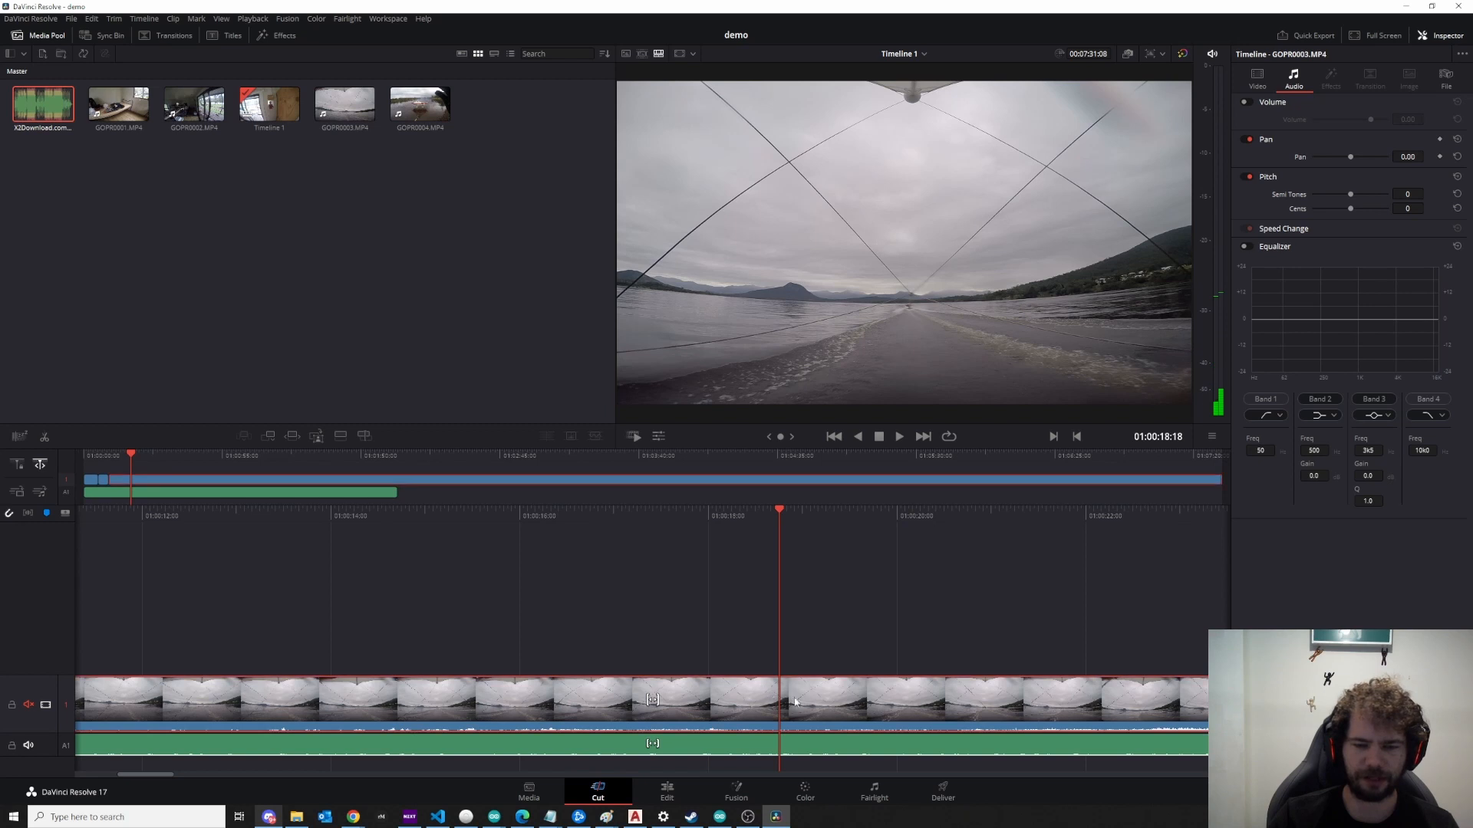
{"action": "right_click", "coordinate": [818, 693]}
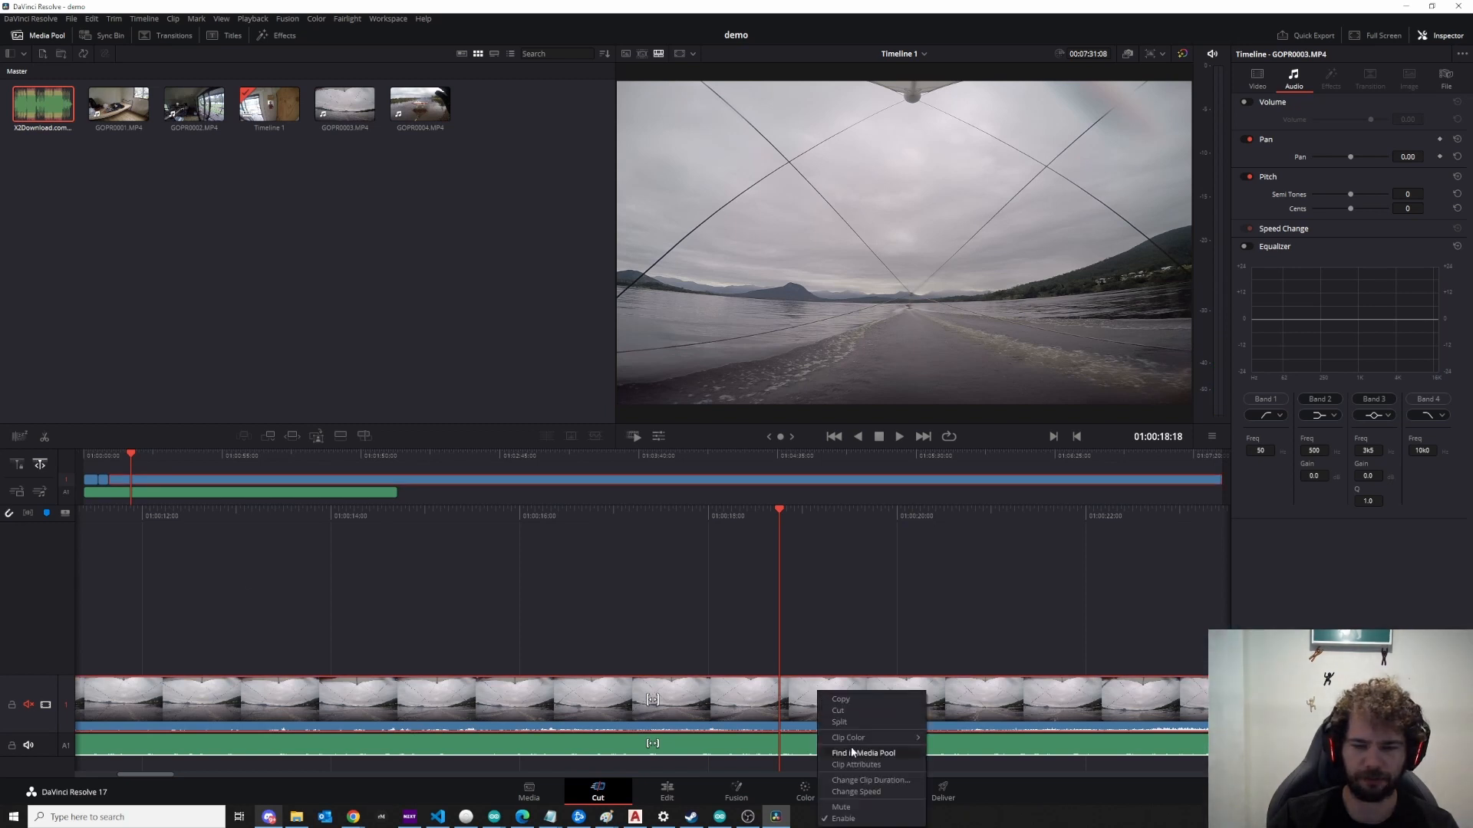
{"action": "left_click", "coordinate": [839, 722]}
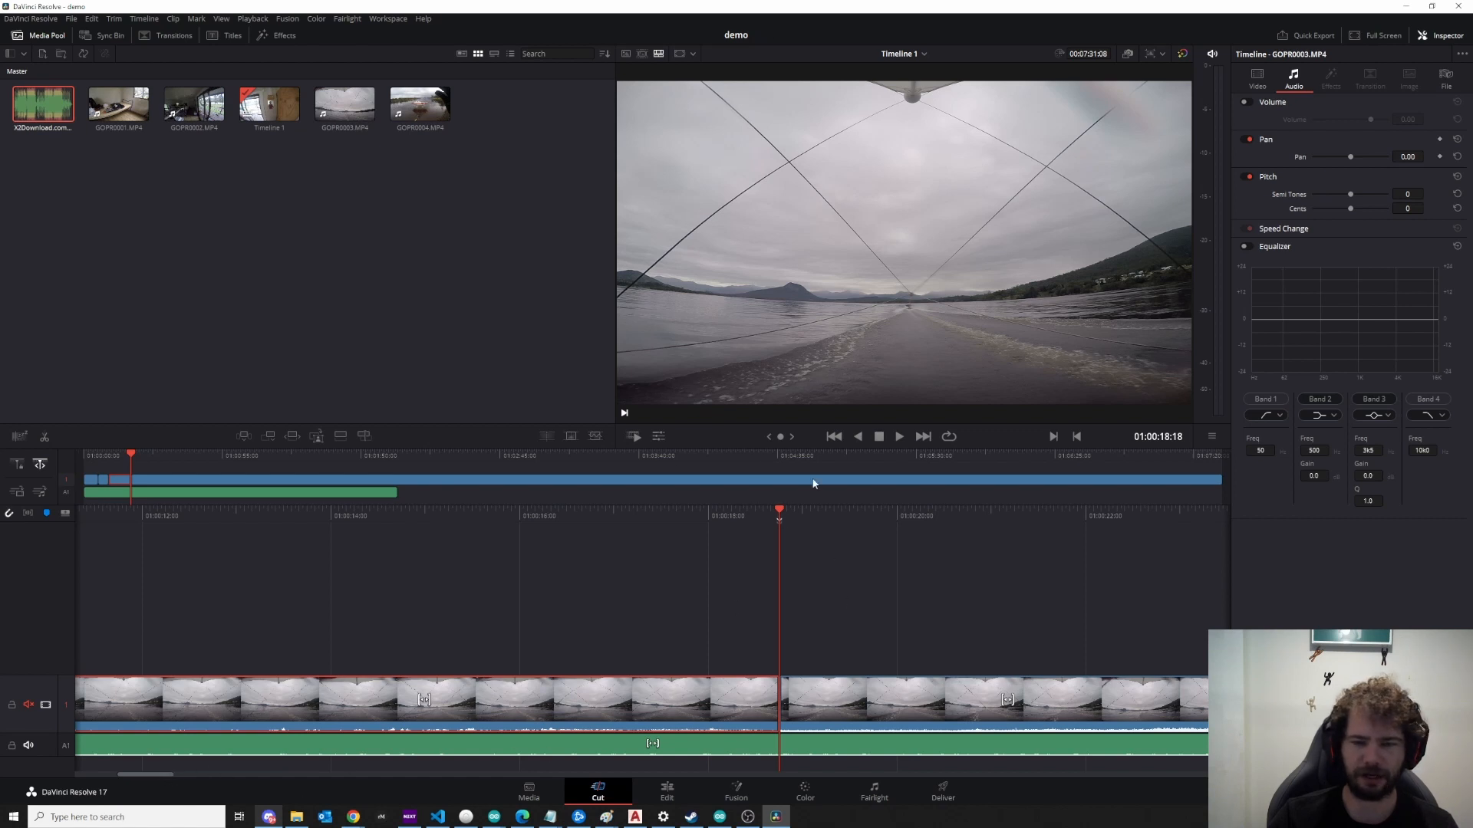
Step: Split the GOPR0003 clip at 01:00:30:06, delete the section back to the 01:00:18:18 cut, and close the gap
{"action": "left_click_drag", "start_coordinate": [780, 510], "coordinate": [857, 540]}
{"action": "right_click", "coordinate": [779, 679]}
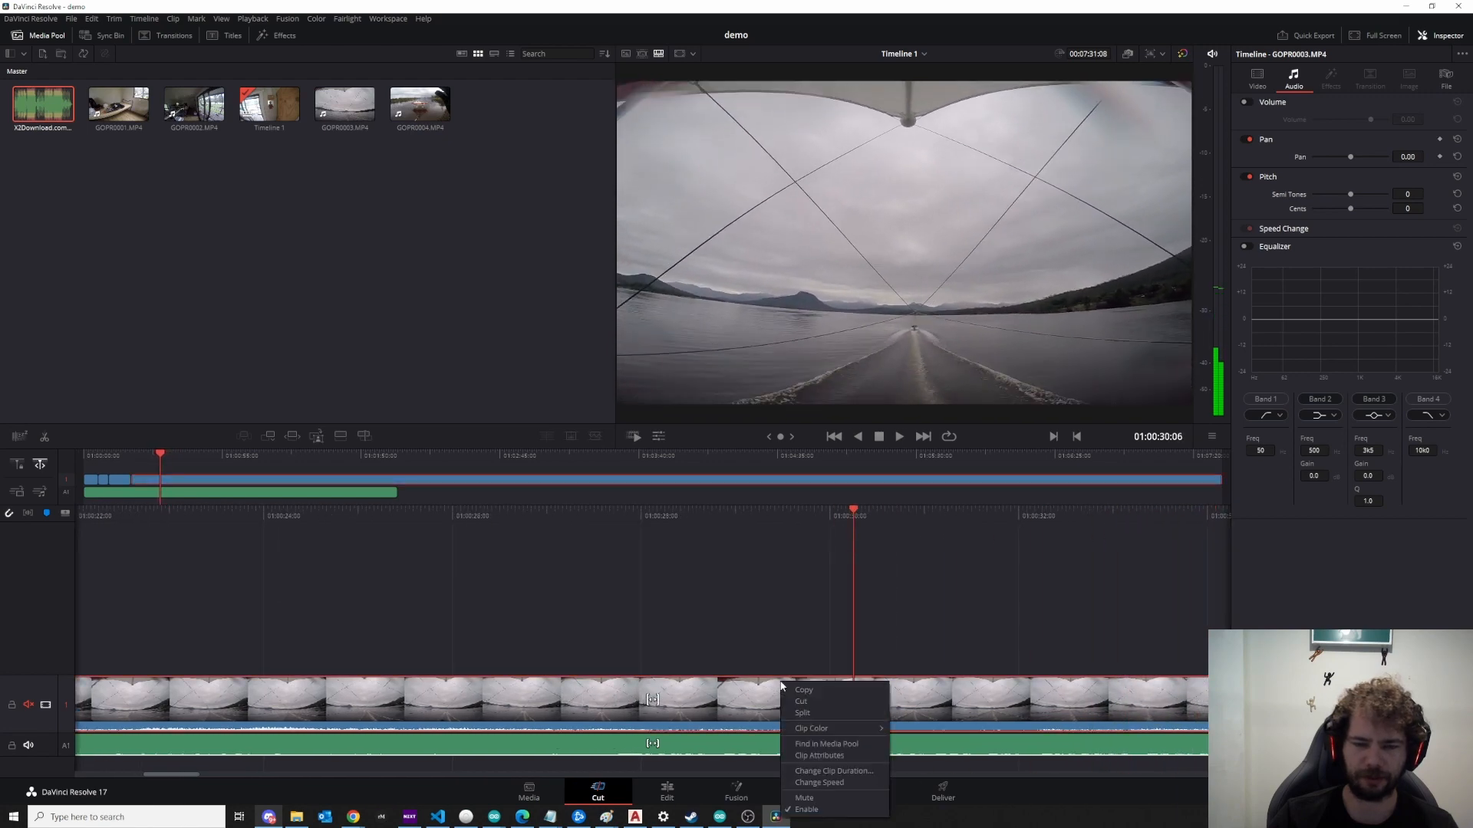
{"action": "left_click", "coordinate": [814, 713]}
{"action": "key", "text": "BackSpace"}
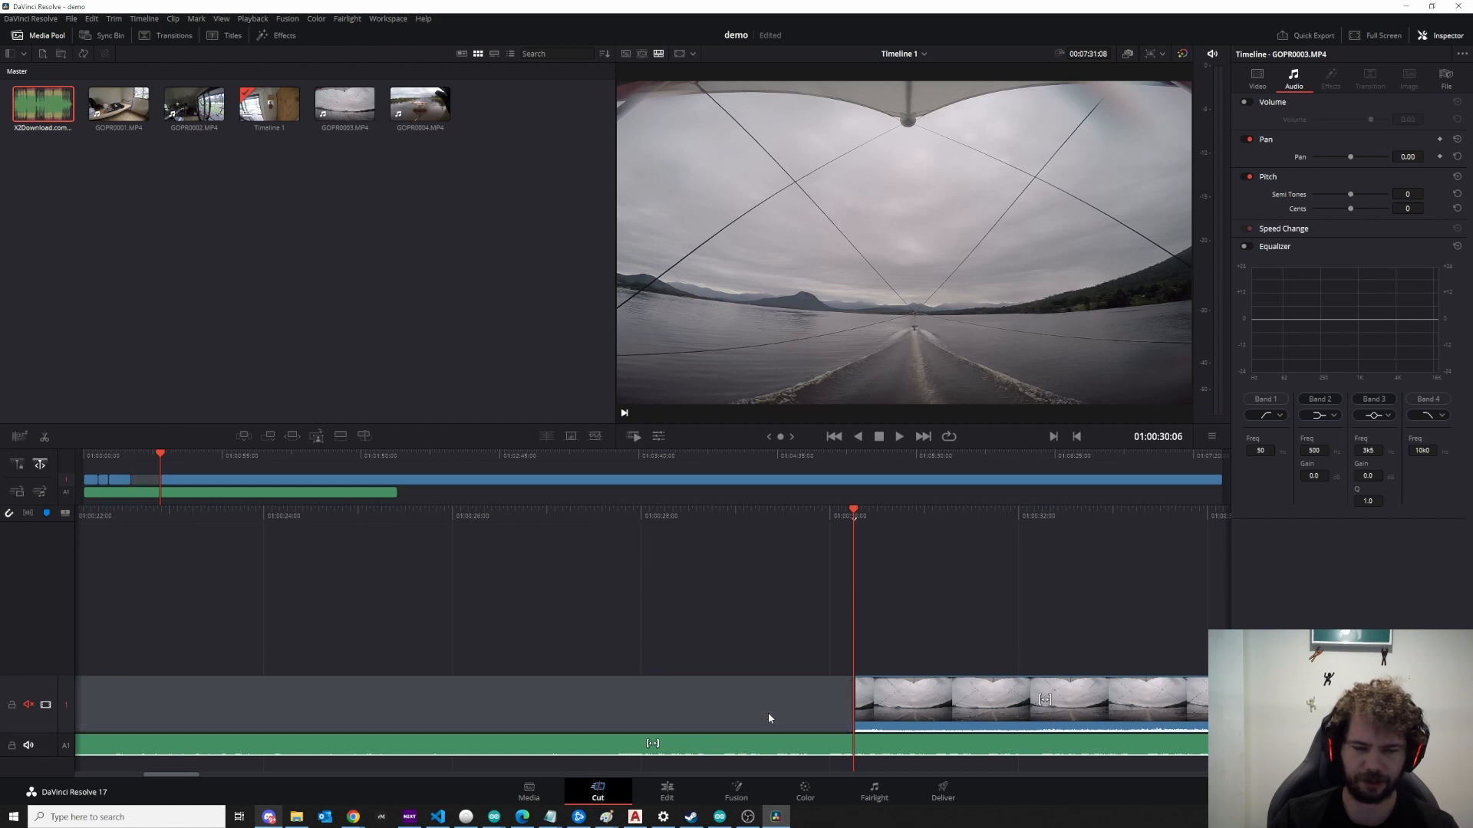
{"action": "left_click_drag", "start_coordinate": [916, 692], "coordinate": [368, 697]}
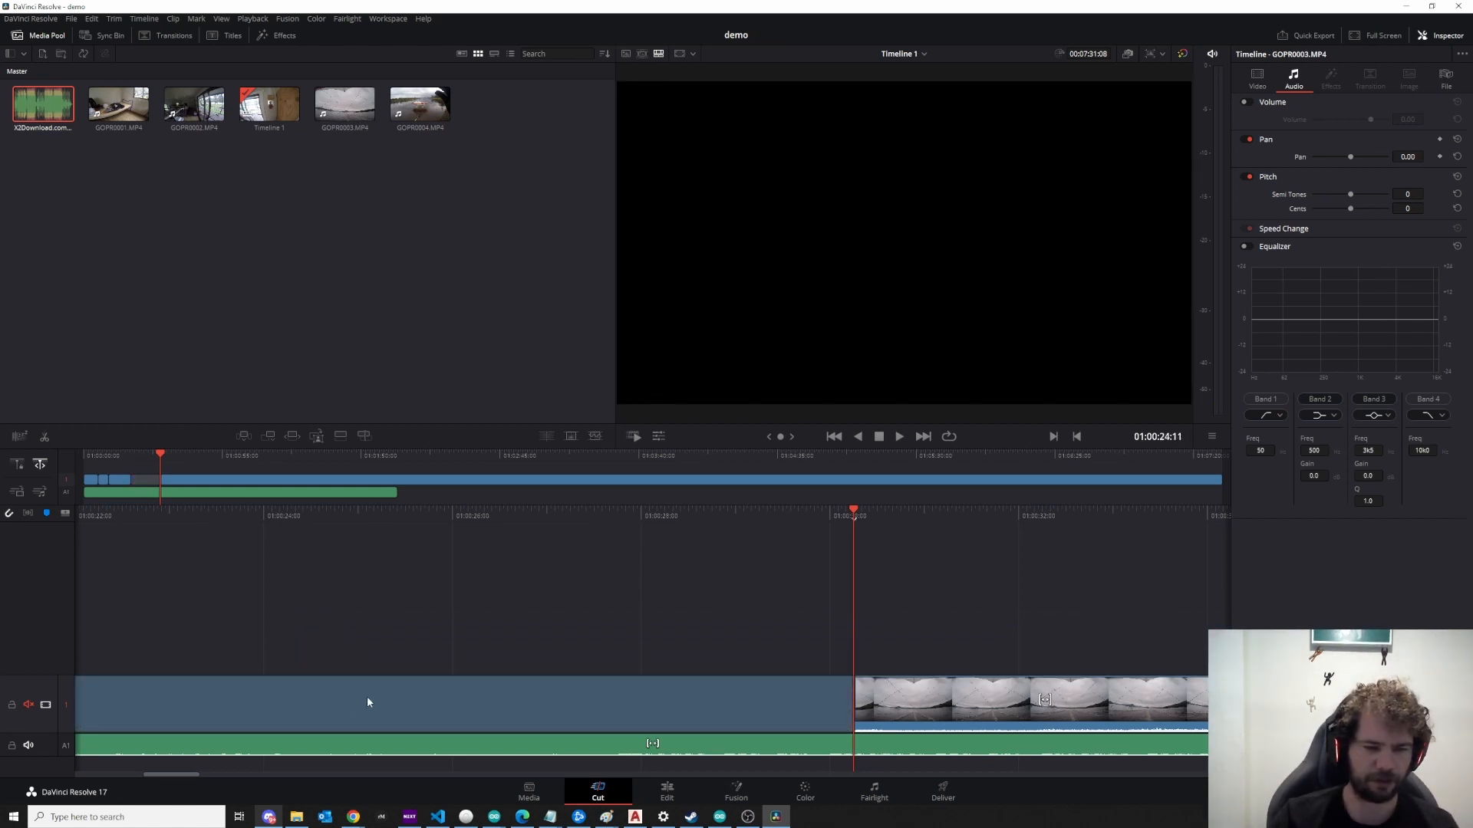
{"action": "left_click_drag", "start_coordinate": [202, 700], "coordinate": [203, 700]}
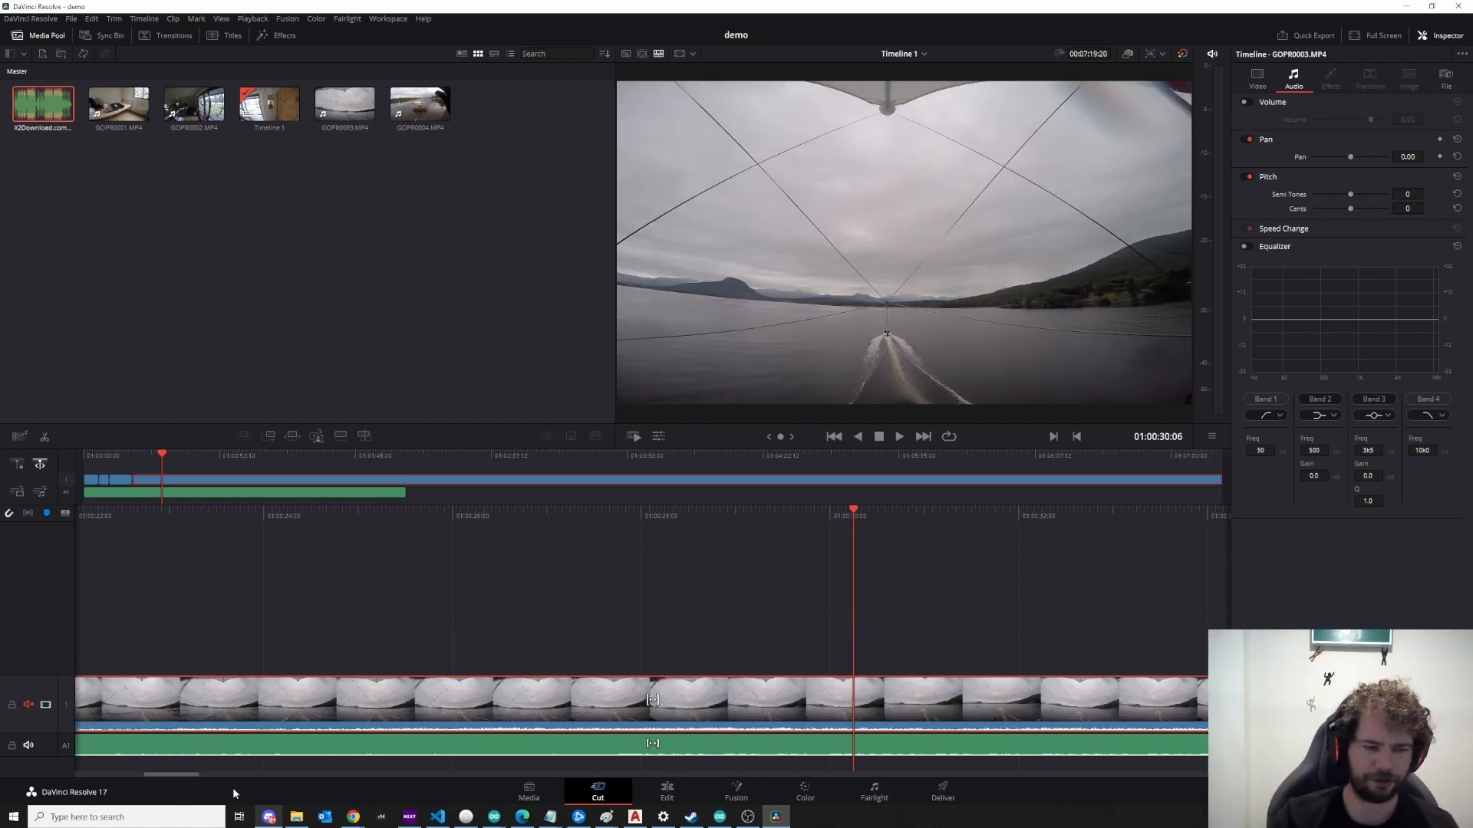
Step: Play the timeline from 01:00:14:16 across the new join to check it, stopping around 01:00:27:20
{"action": "left_click_drag", "start_coordinate": [187, 775], "coordinate": [168, 773]}
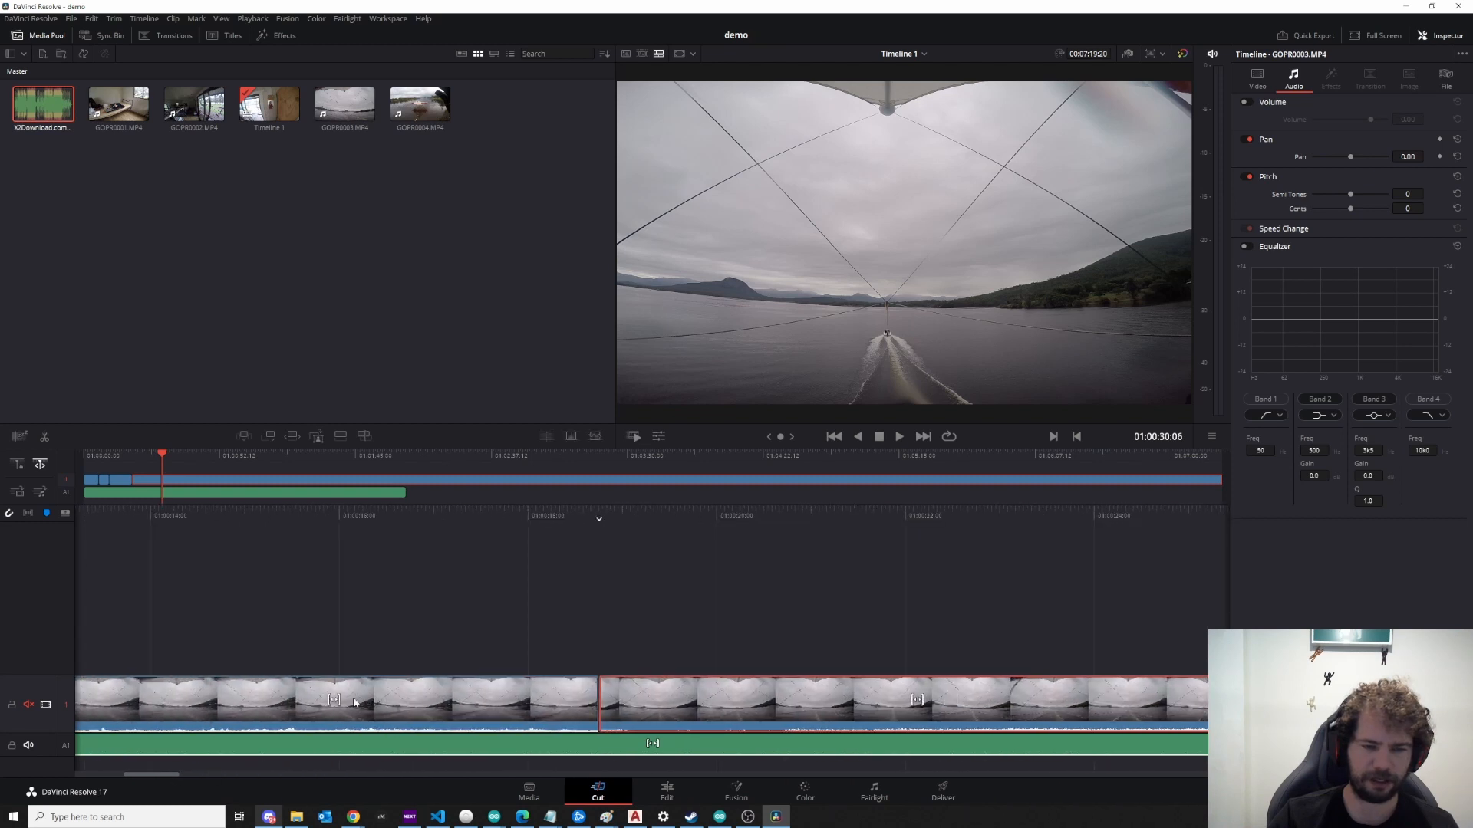
{"action": "left_click", "coordinate": [550, 494]}
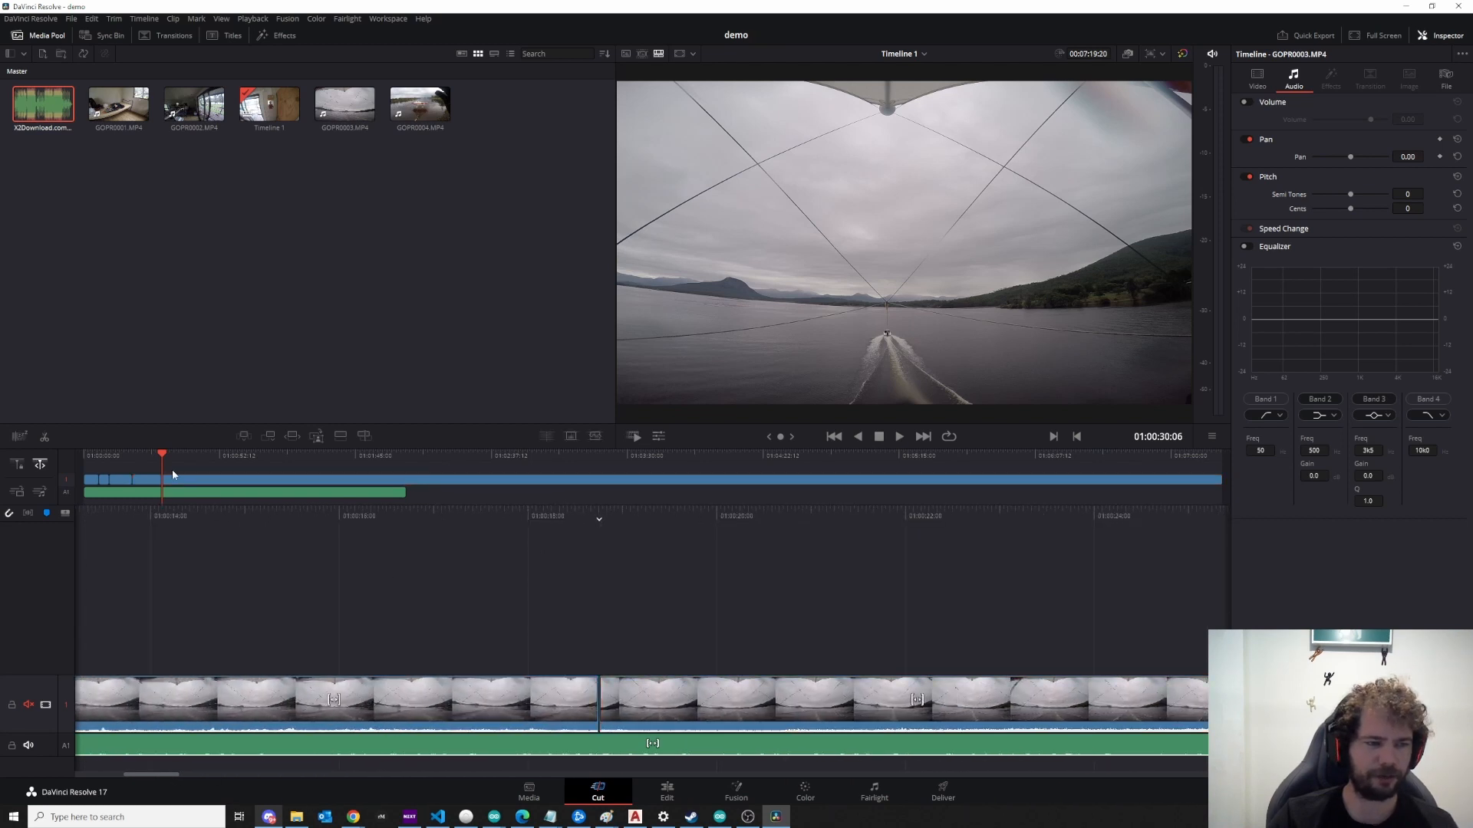
{"action": "left_click", "coordinate": [553, 703]}
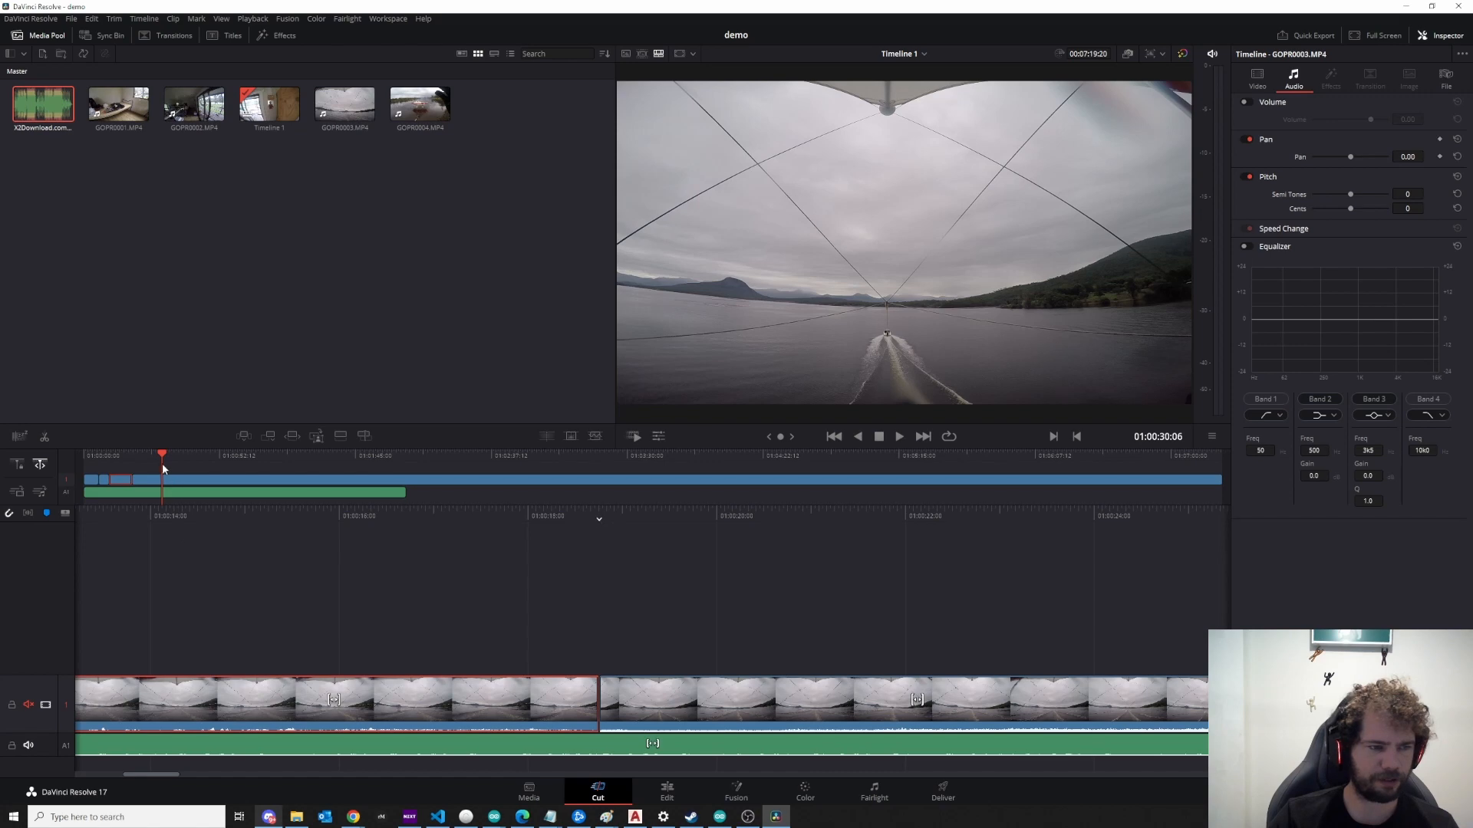
{"action": "key", "text": "space"}
{"action": "left_click", "coordinate": [124, 476]}
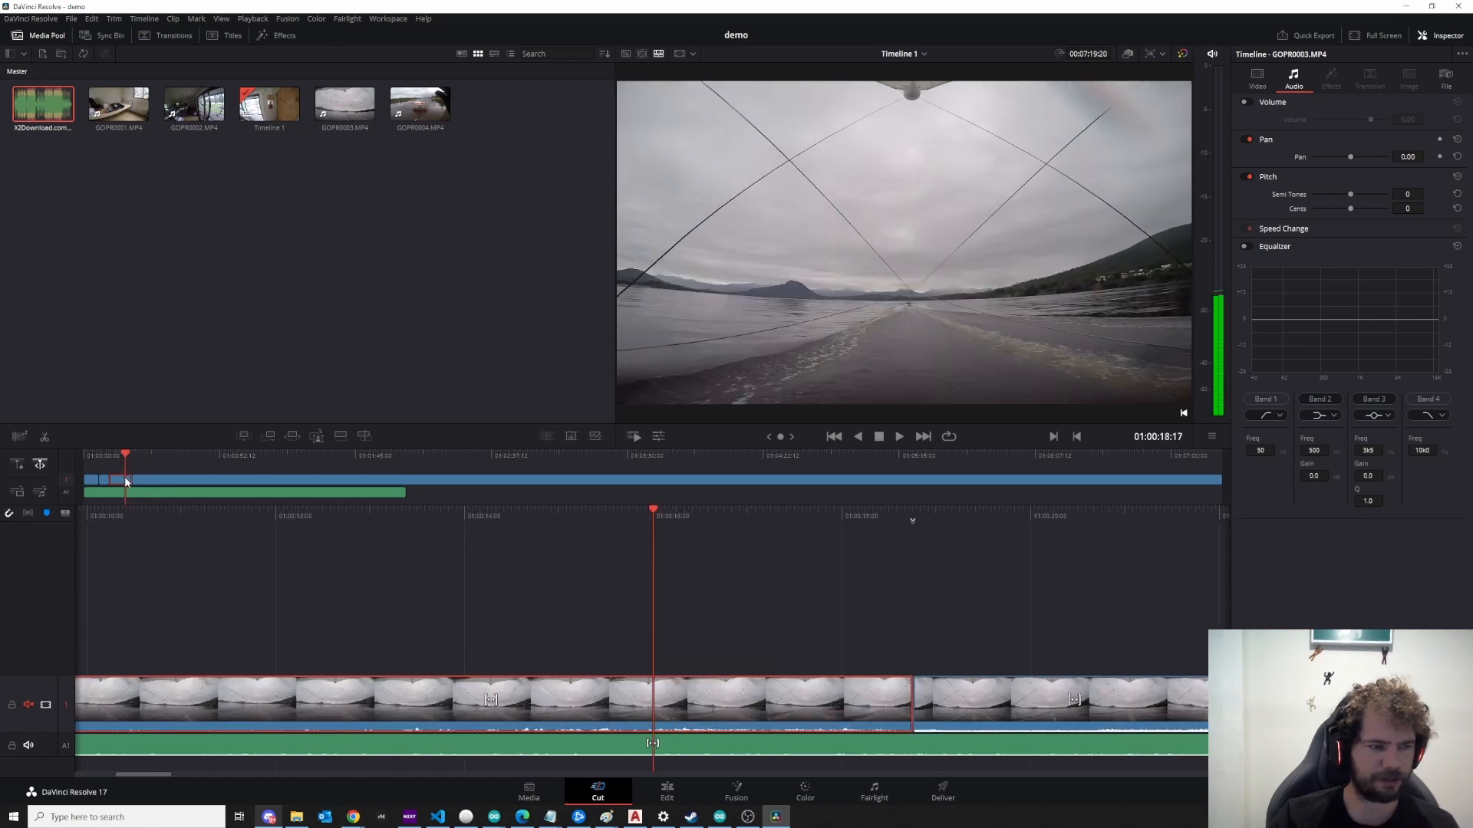
{"action": "left_click", "coordinate": [122, 477]}
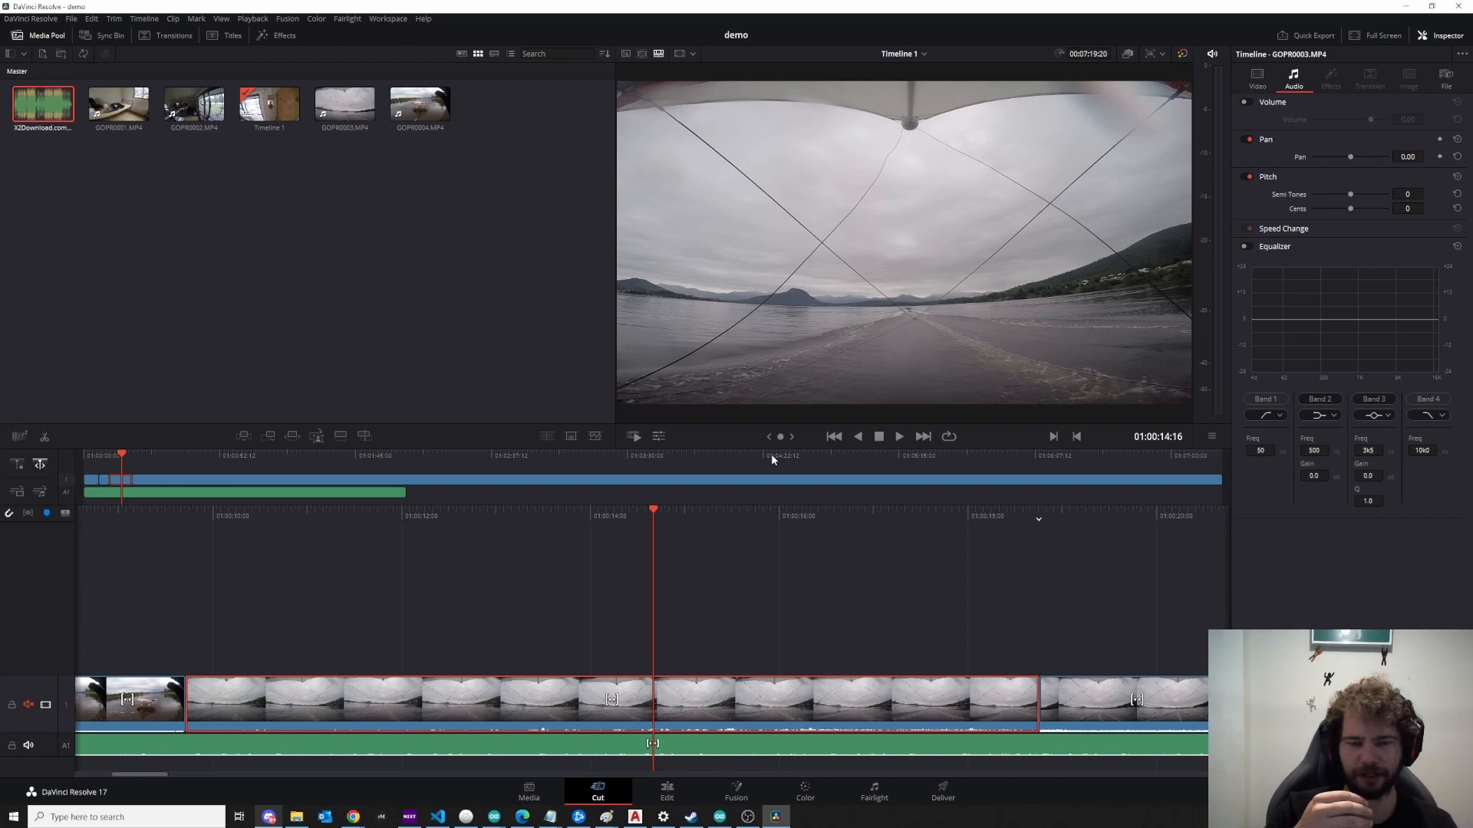
{"action": "left_click", "coordinate": [899, 436]}
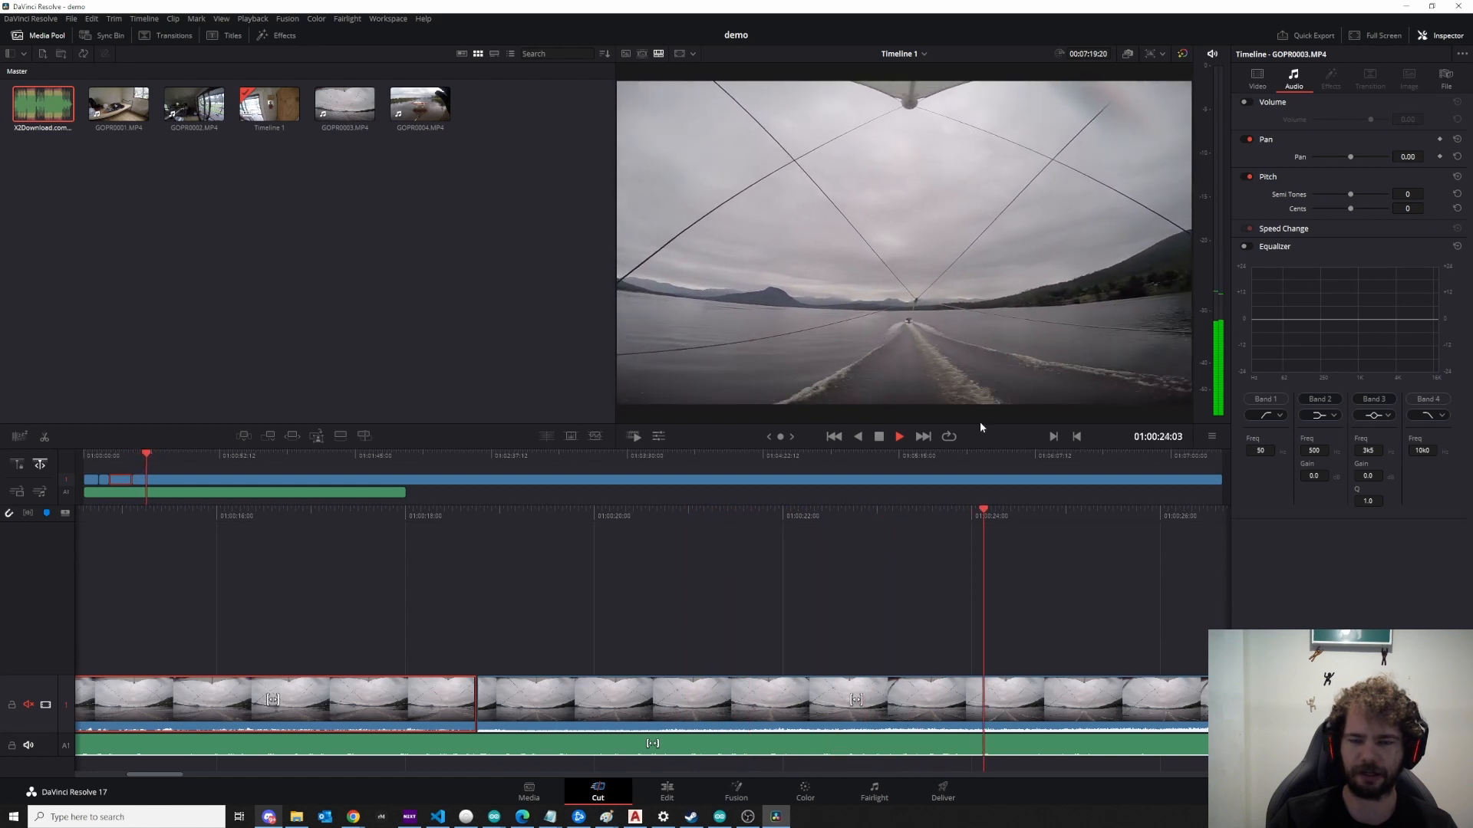
{"action": "left_click", "coordinate": [880, 437]}
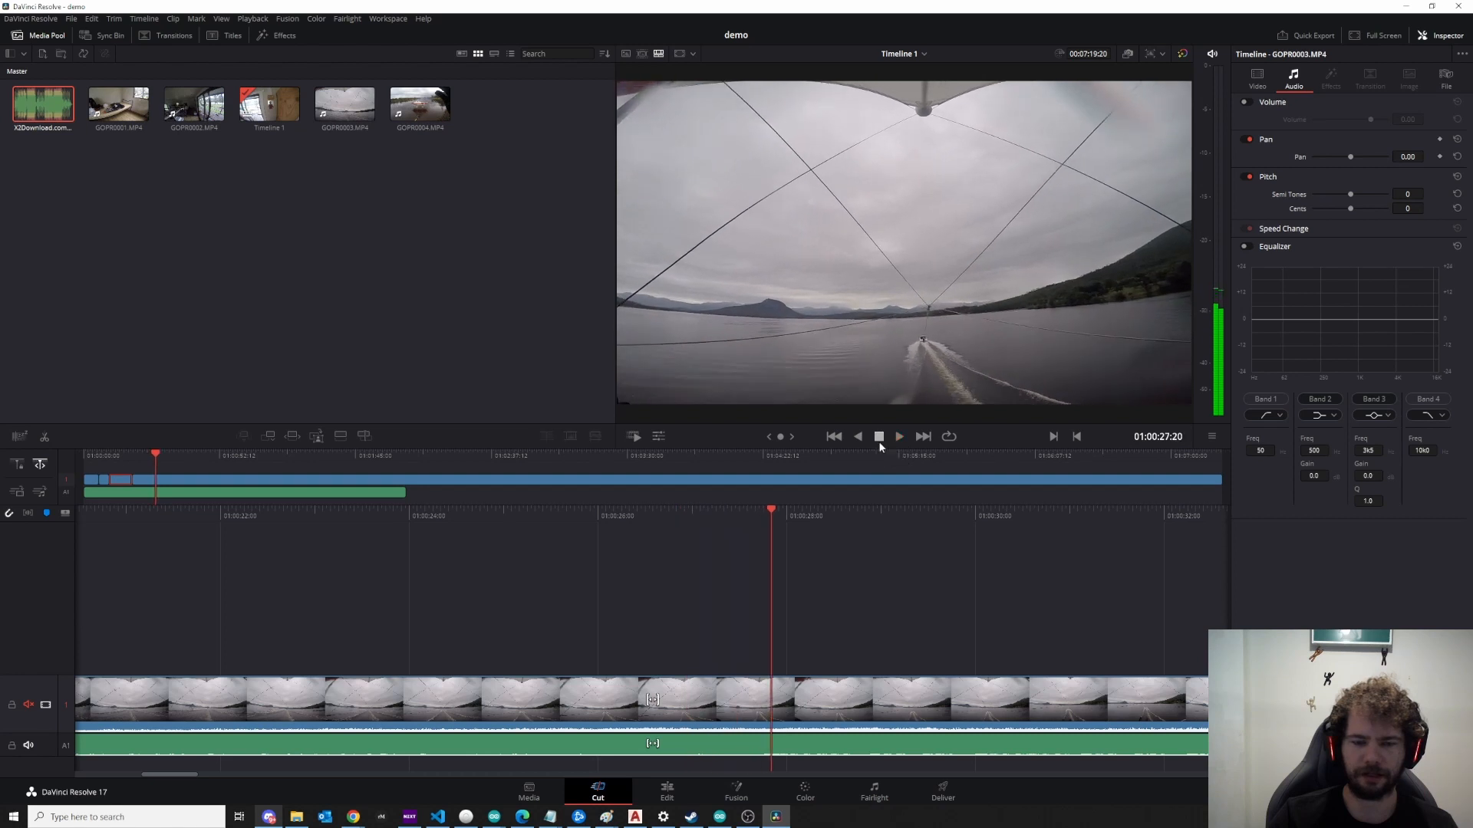
Step: Set the playhead to 01:00:27:17 and split the GOPR0003 clip there
{"action": "left_click_drag", "start_coordinate": [771, 518], "coordinate": [759, 531]}
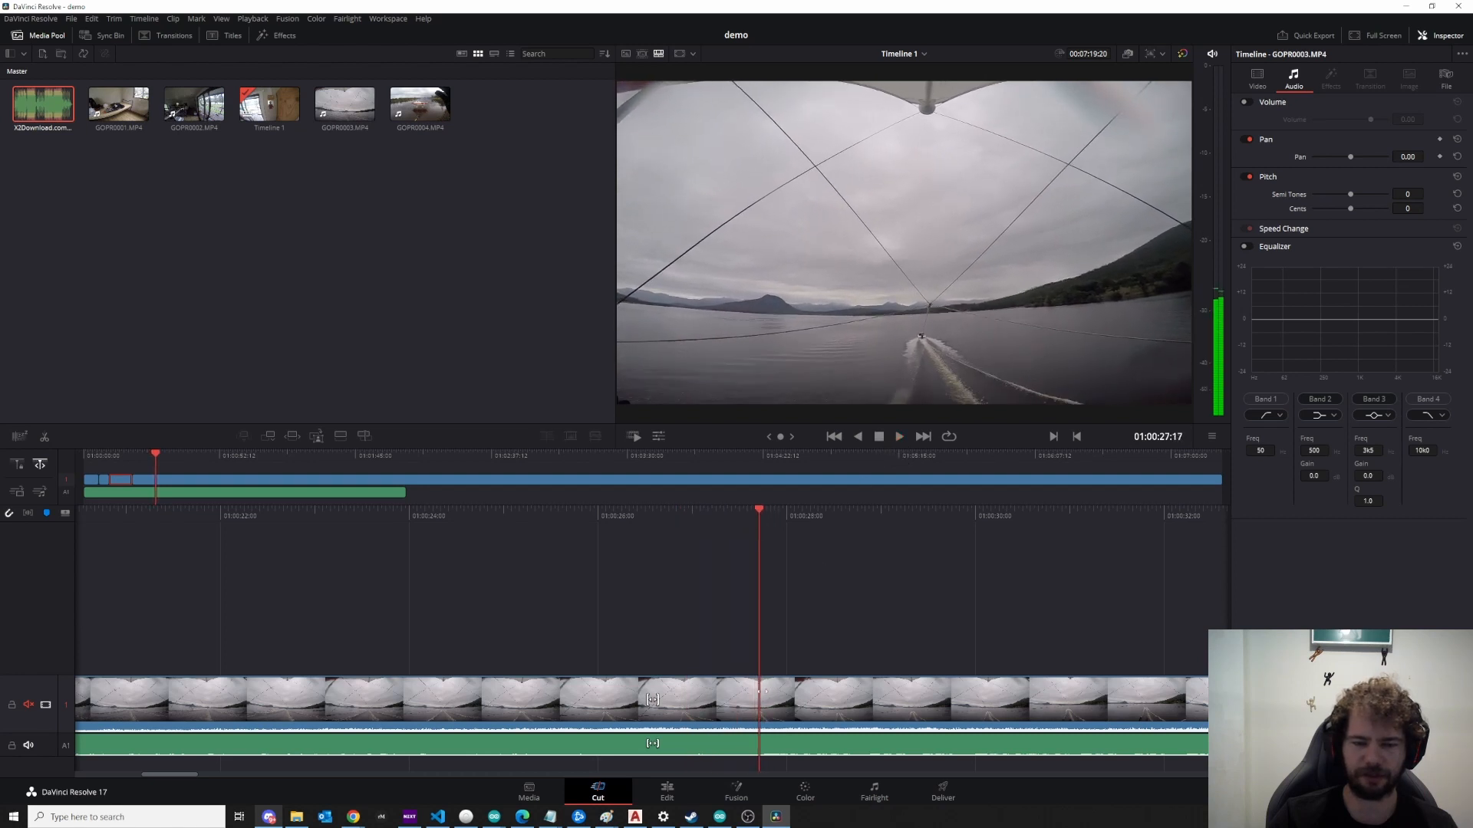
{"action": "right_click", "coordinate": [780, 703]}
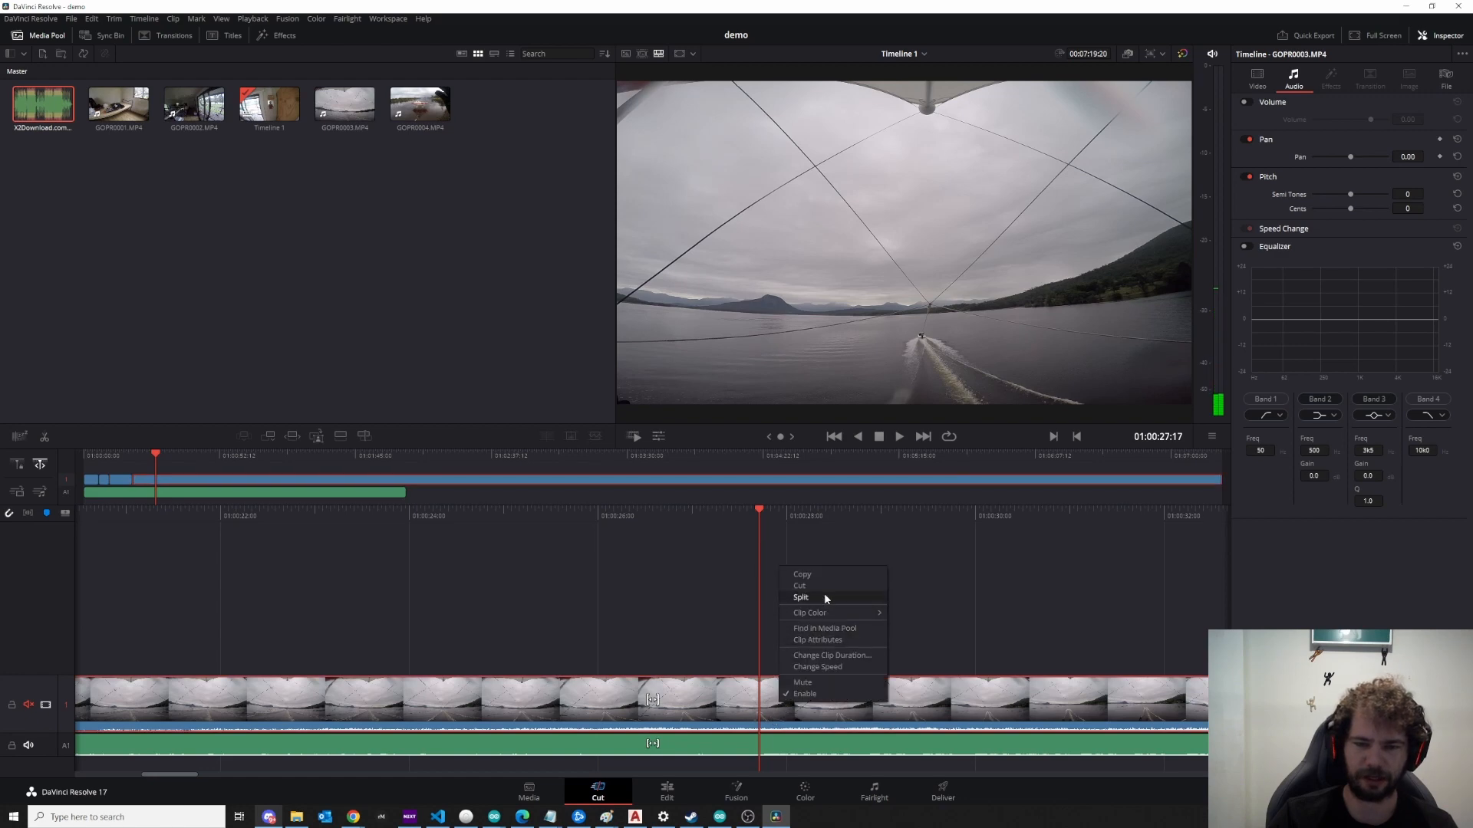
{"action": "left_click", "coordinate": [801, 597]}
Step: Scrub ahead through the remaining GOPR0003 footage to 01:04:07:08 and split the clip there
{"action": "left_click_drag", "start_coordinate": [758, 509], "coordinate": [1050, 537]}
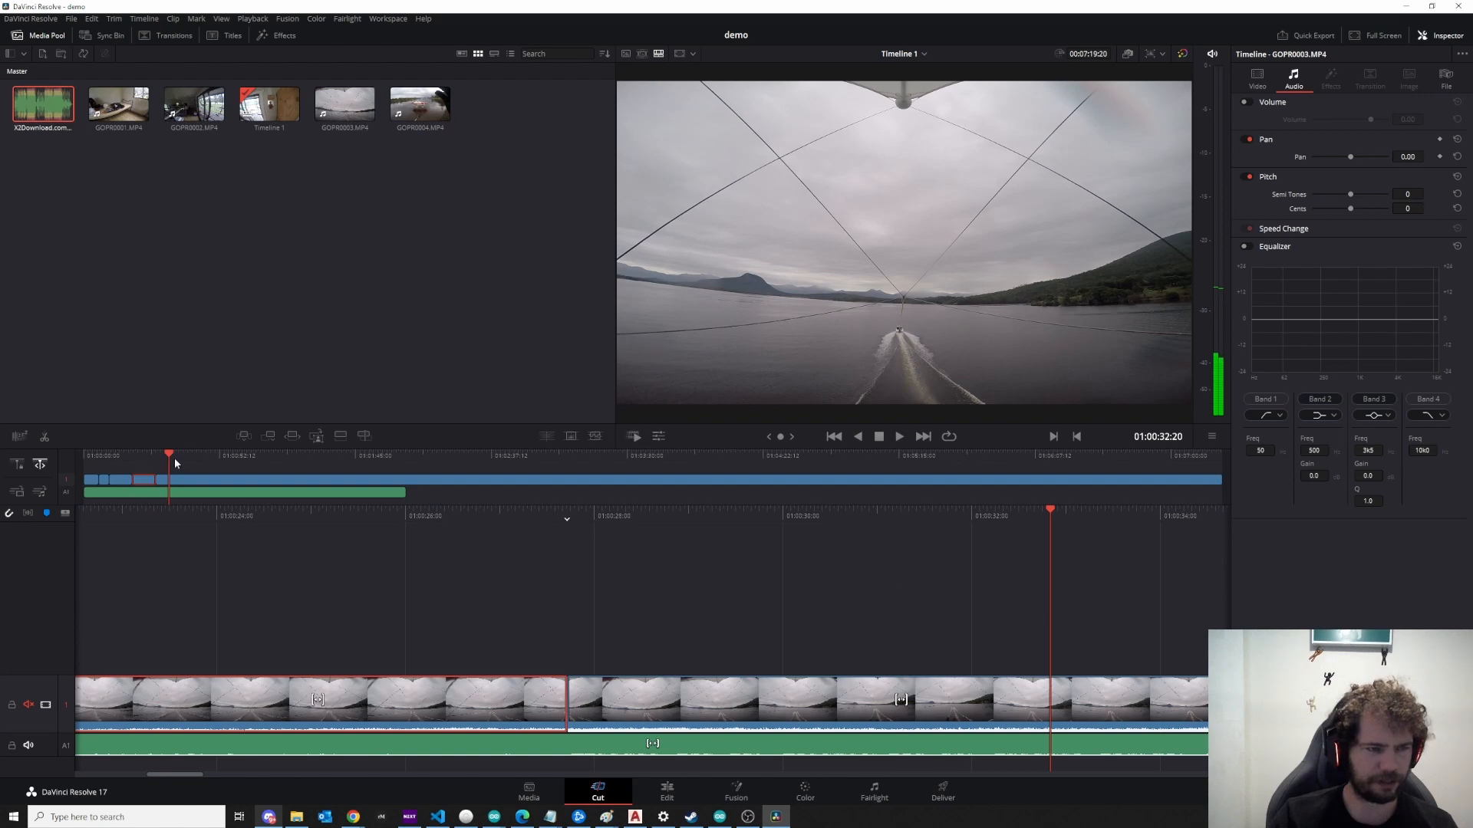
{"action": "left_click_drag", "start_coordinate": [172, 453], "coordinate": [481, 463]}
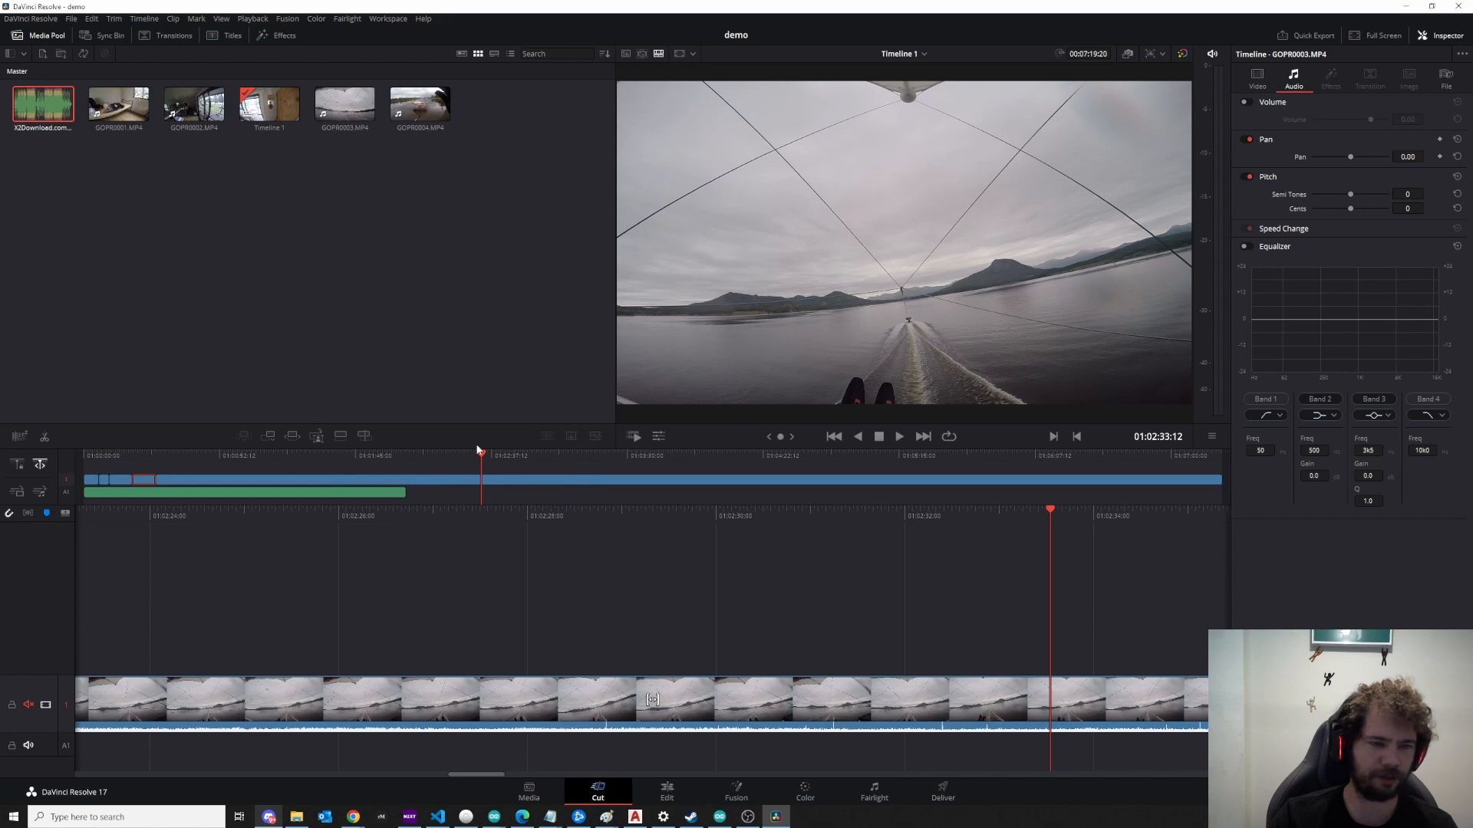
{"action": "left_click_drag", "start_coordinate": [477, 451], "coordinate": [724, 468]}
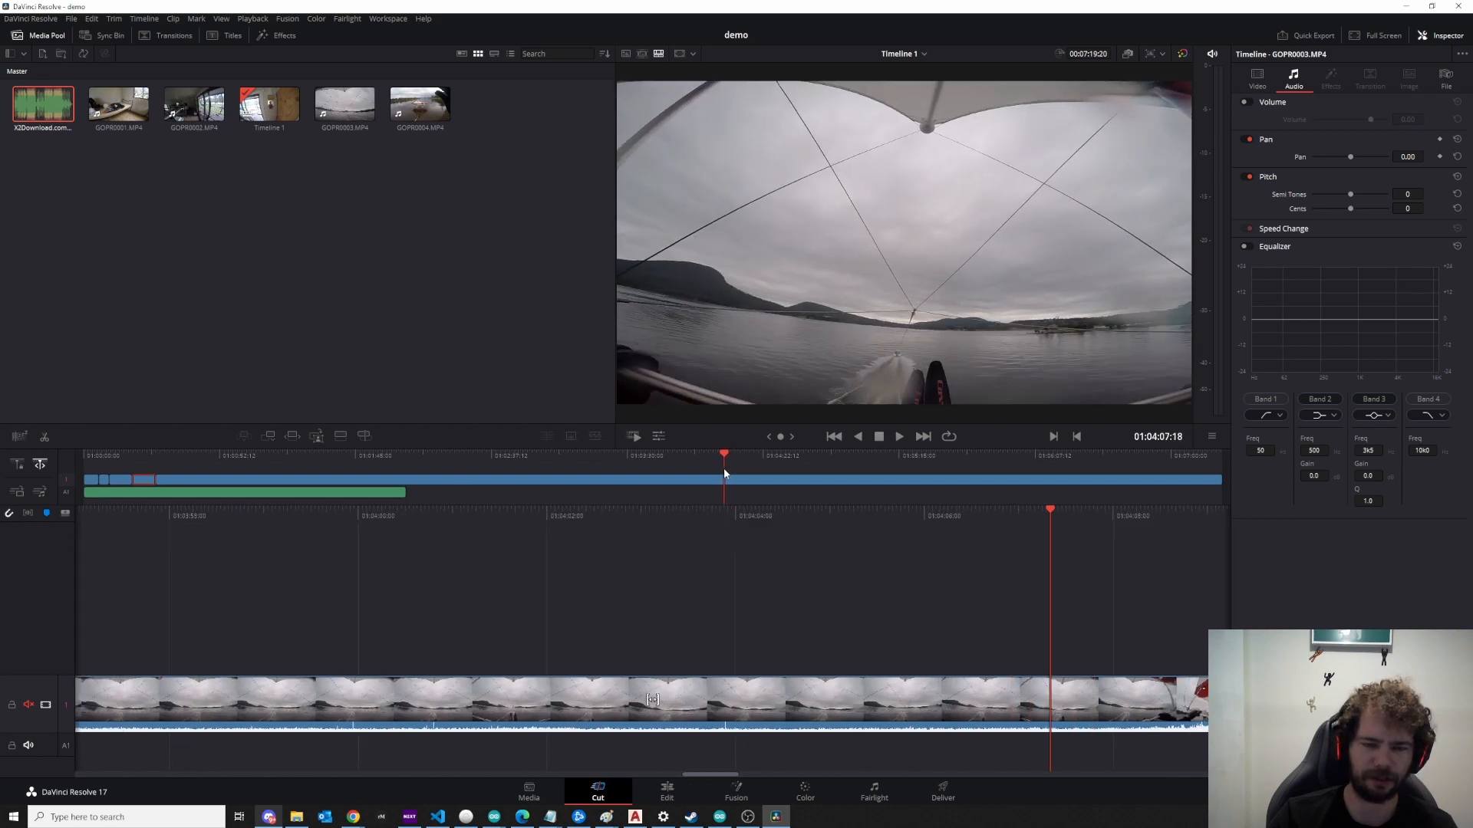
{"action": "left_click", "coordinate": [1068, 700]}
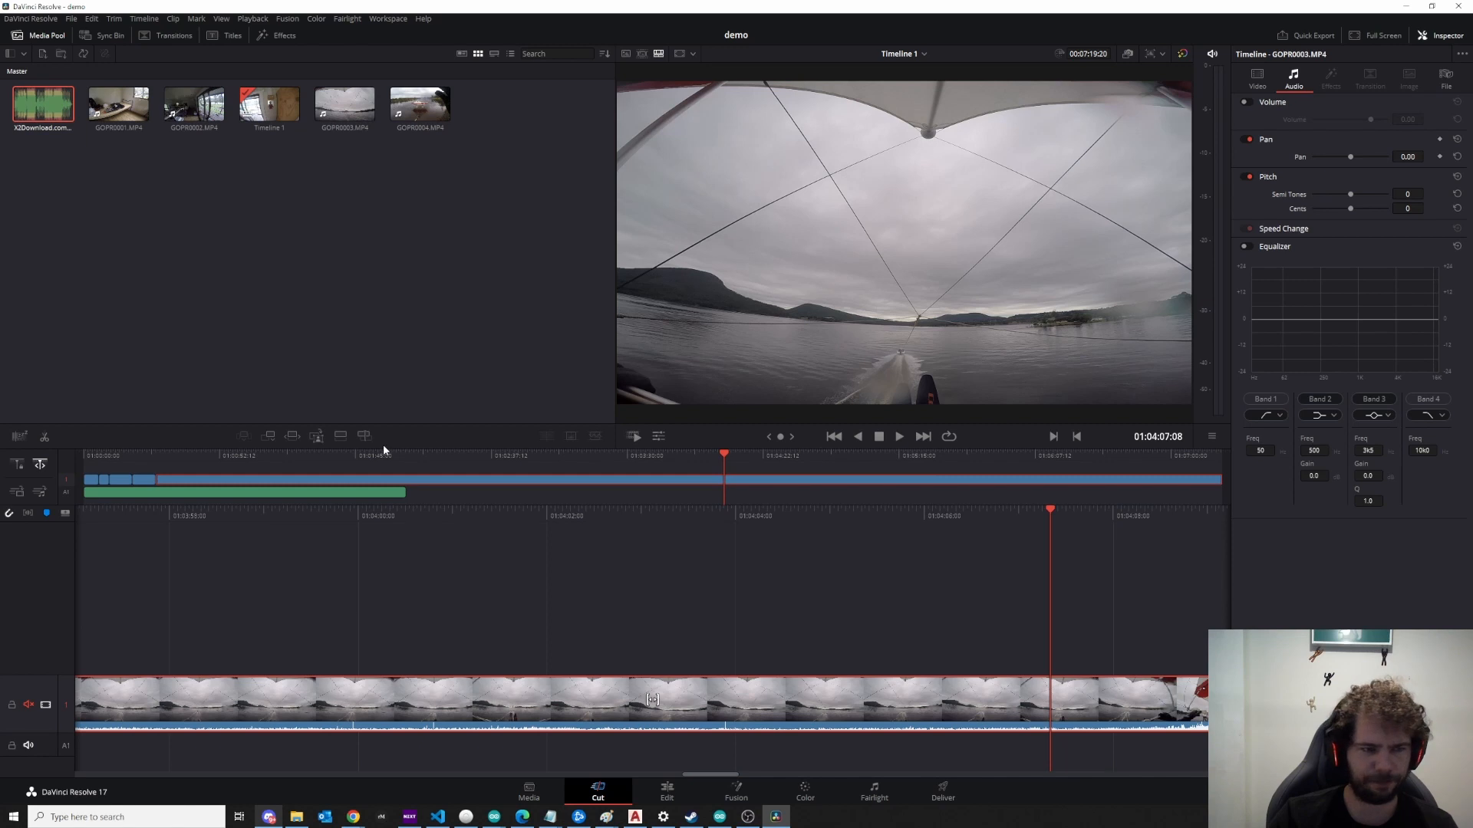
{"action": "right_click", "coordinate": [1078, 696]}
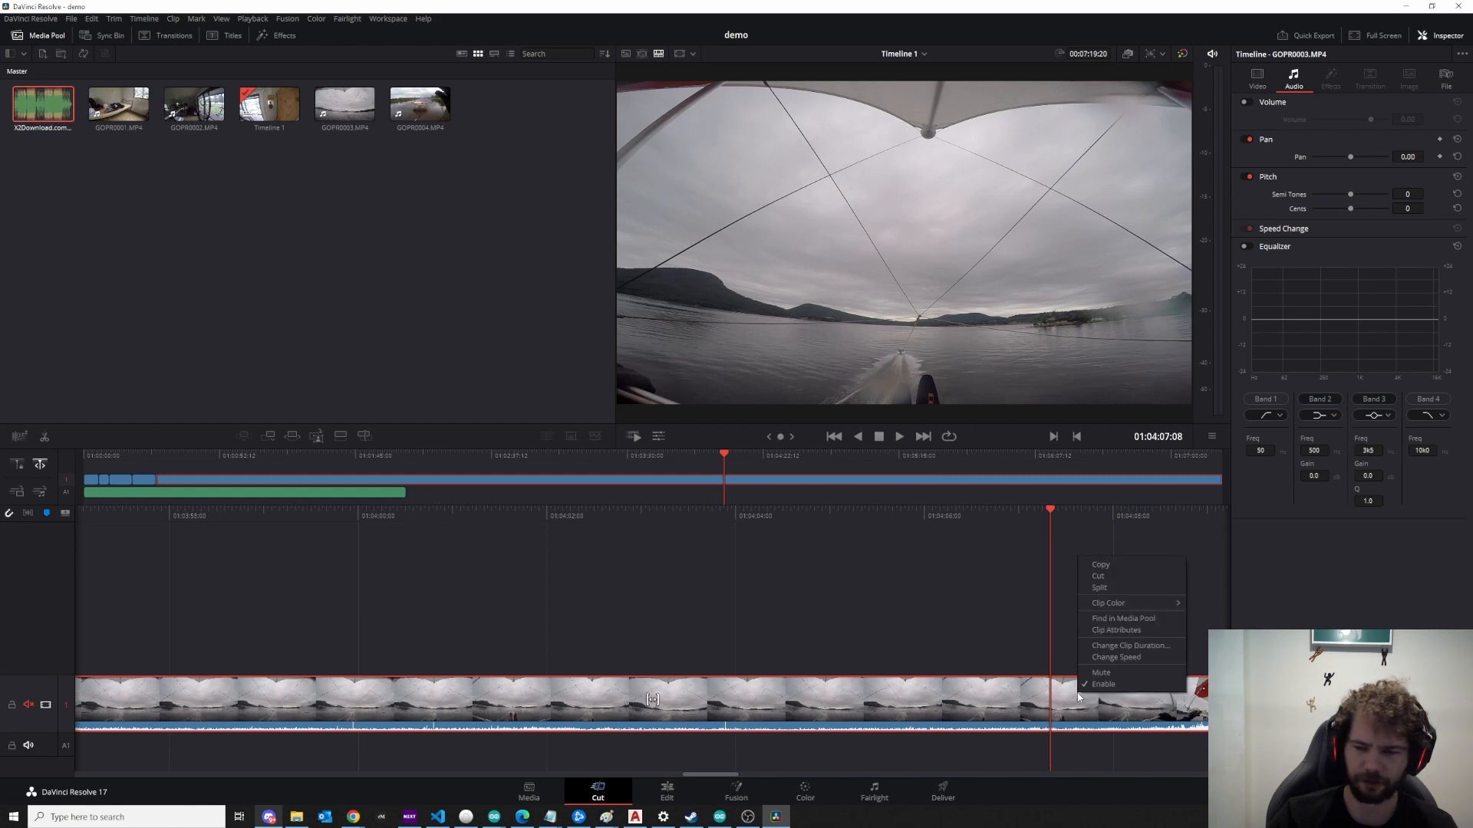
{"action": "left_click", "coordinate": [1114, 588]}
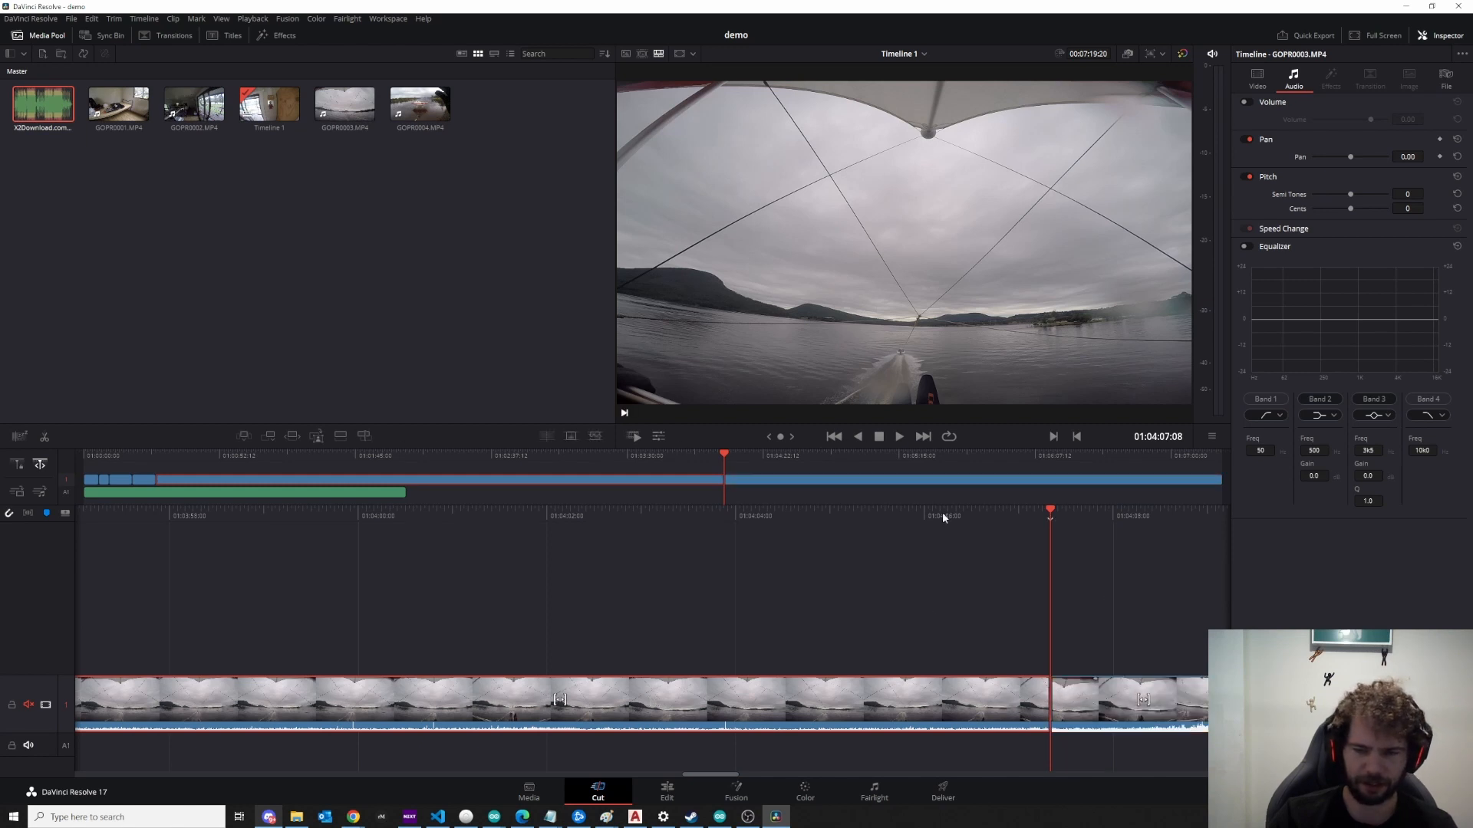
Step: Delete the GOPR0003 section between the cuts at 01:00:27:17 and 01:04:07:08, and close the gap it leaves
{"action": "left_click", "coordinate": [906, 581]}
{"action": "left_click", "coordinate": [958, 689]}
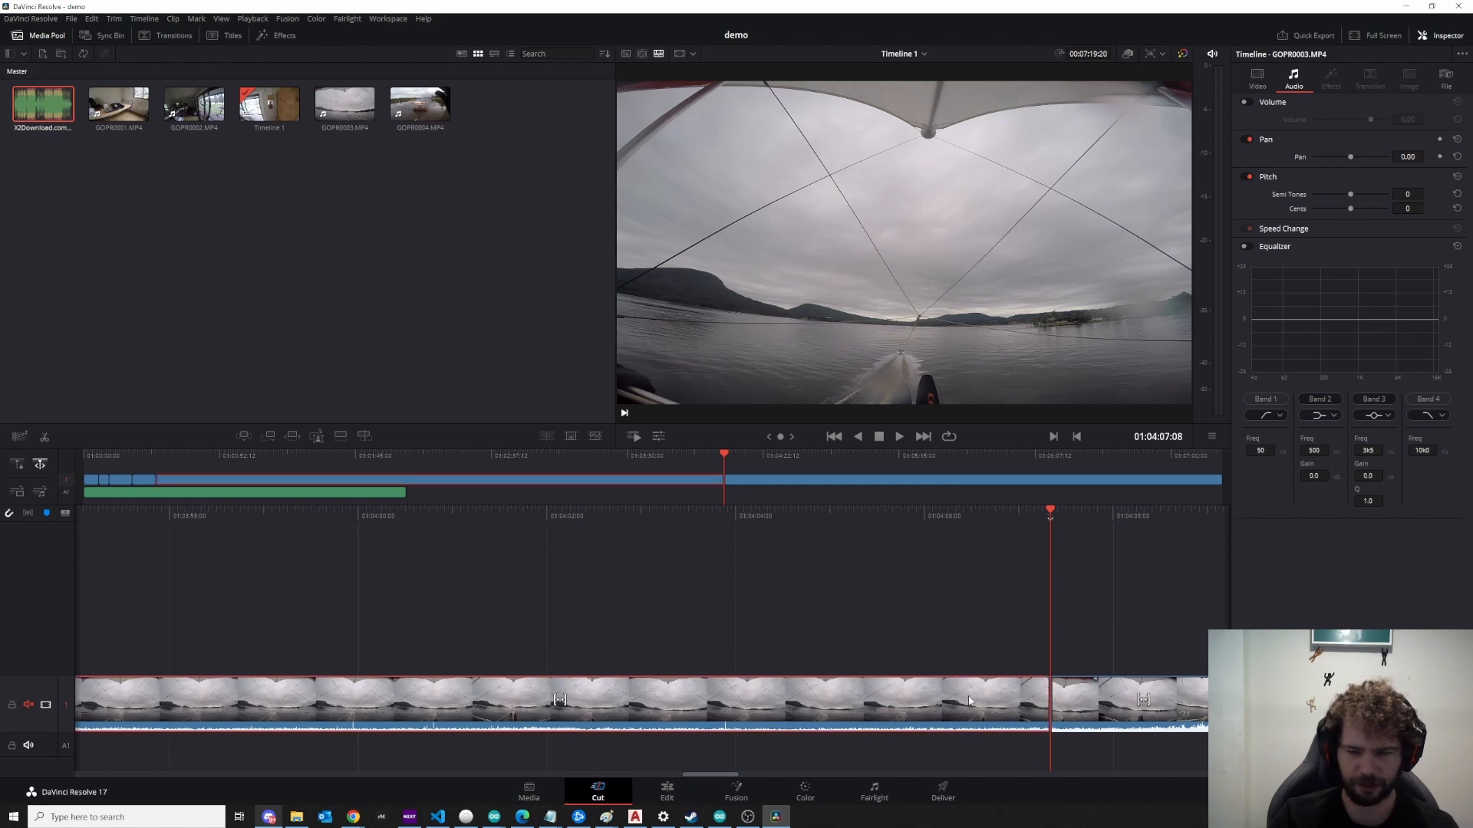
{"action": "key", "text": "Delete"}
{"action": "left_click", "coordinate": [591, 714]}
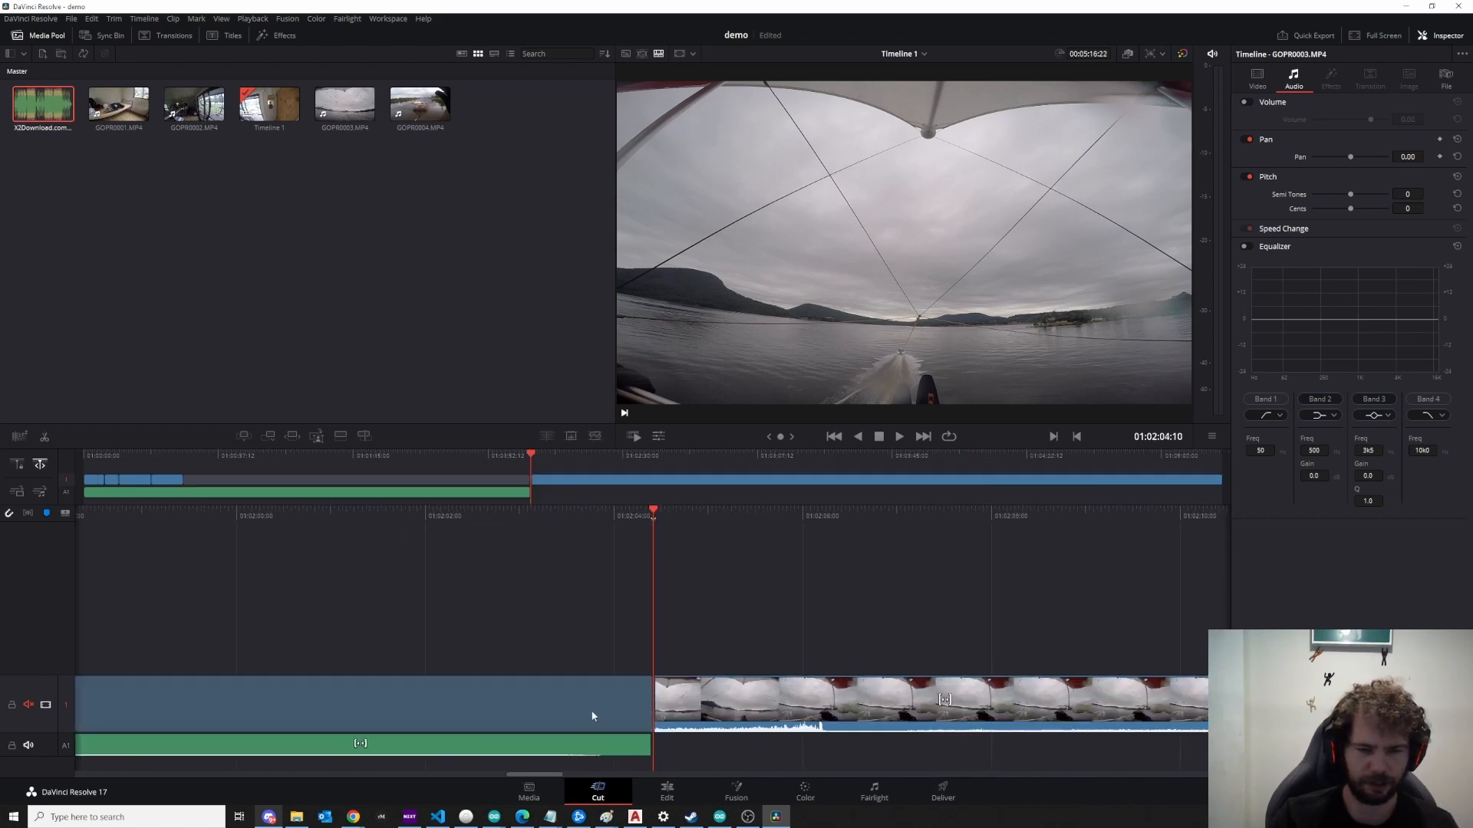
{"action": "key", "text": "Delete"}
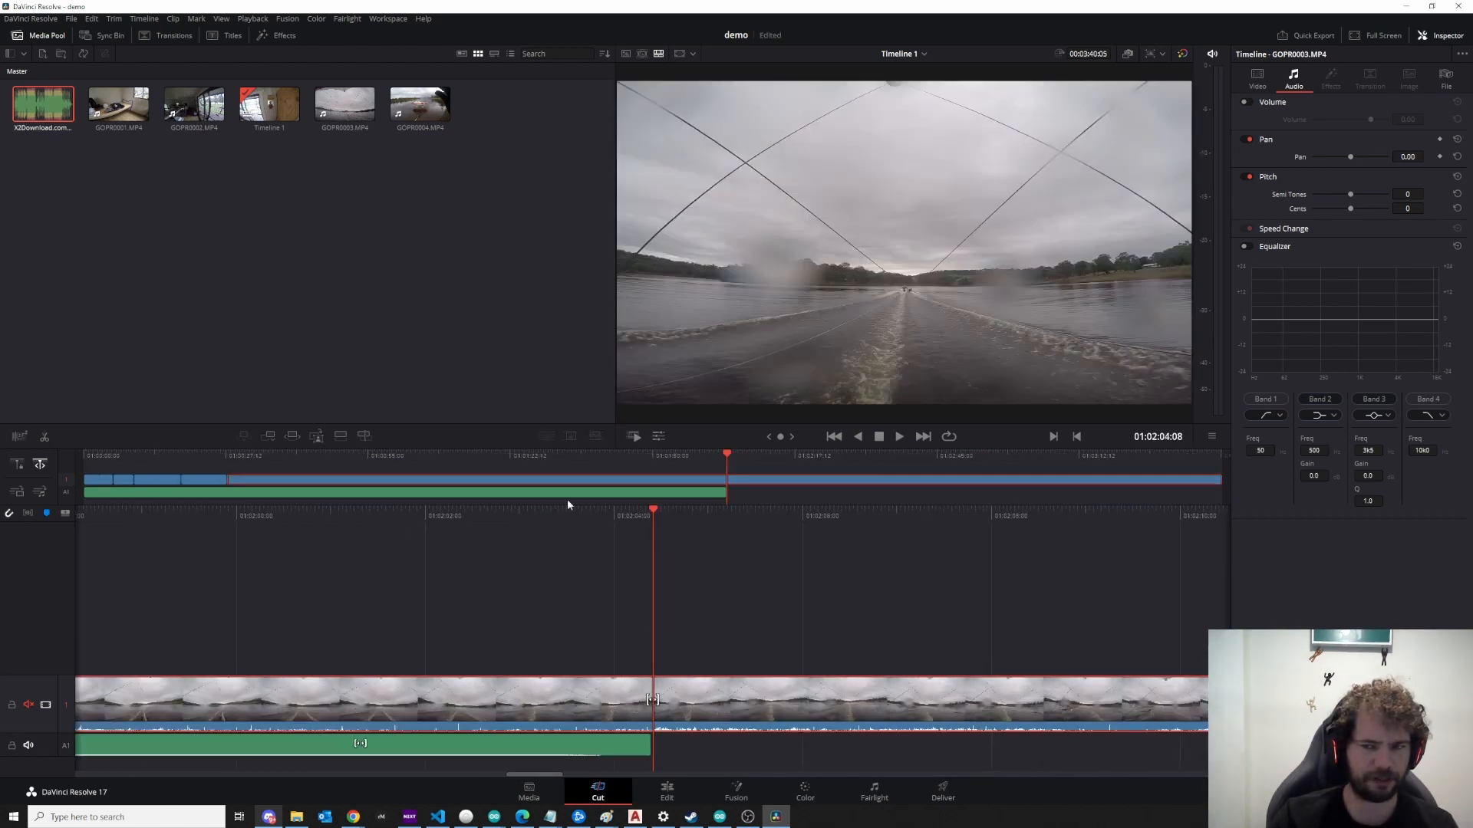
Step: Play across the latest join, set the playhead to 01:00:42:08 and split the GOPR0003 clip there
{"action": "mouse_move", "coordinate": [239, 452]}
{"action": "left_mouse_down"}
{"action": "mouse_move", "coordinate": [205, 470]}
{"action": "mouse_move", "coordinate": [220, 474]}
{"action": "mouse_move", "coordinate": [214, 458]}
{"action": "left_mouse_up"}
{"action": "key", "text": "space"}
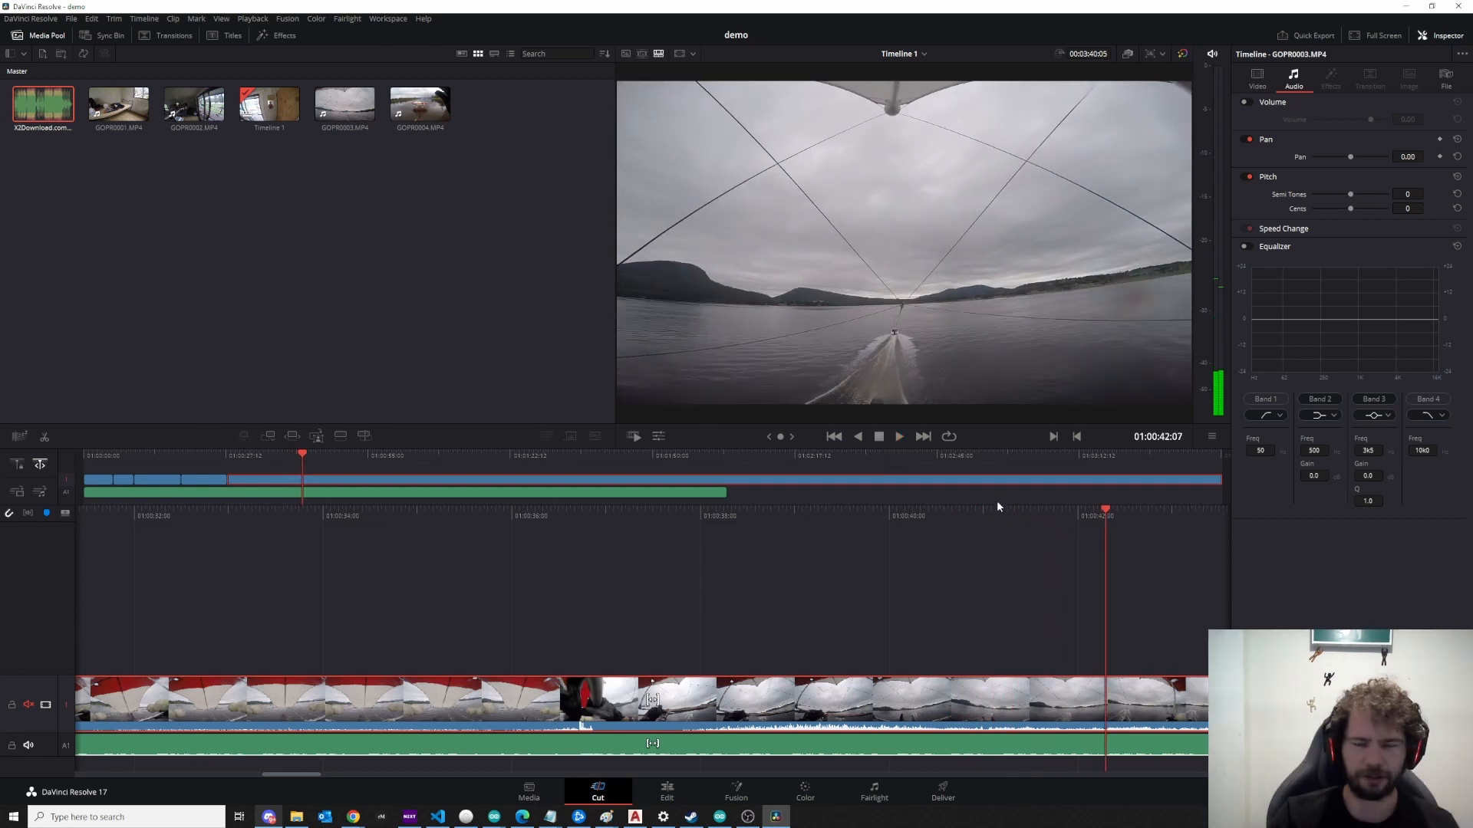
{"action": "left_click_drag", "start_coordinate": [1107, 509], "coordinate": [1110, 511]}
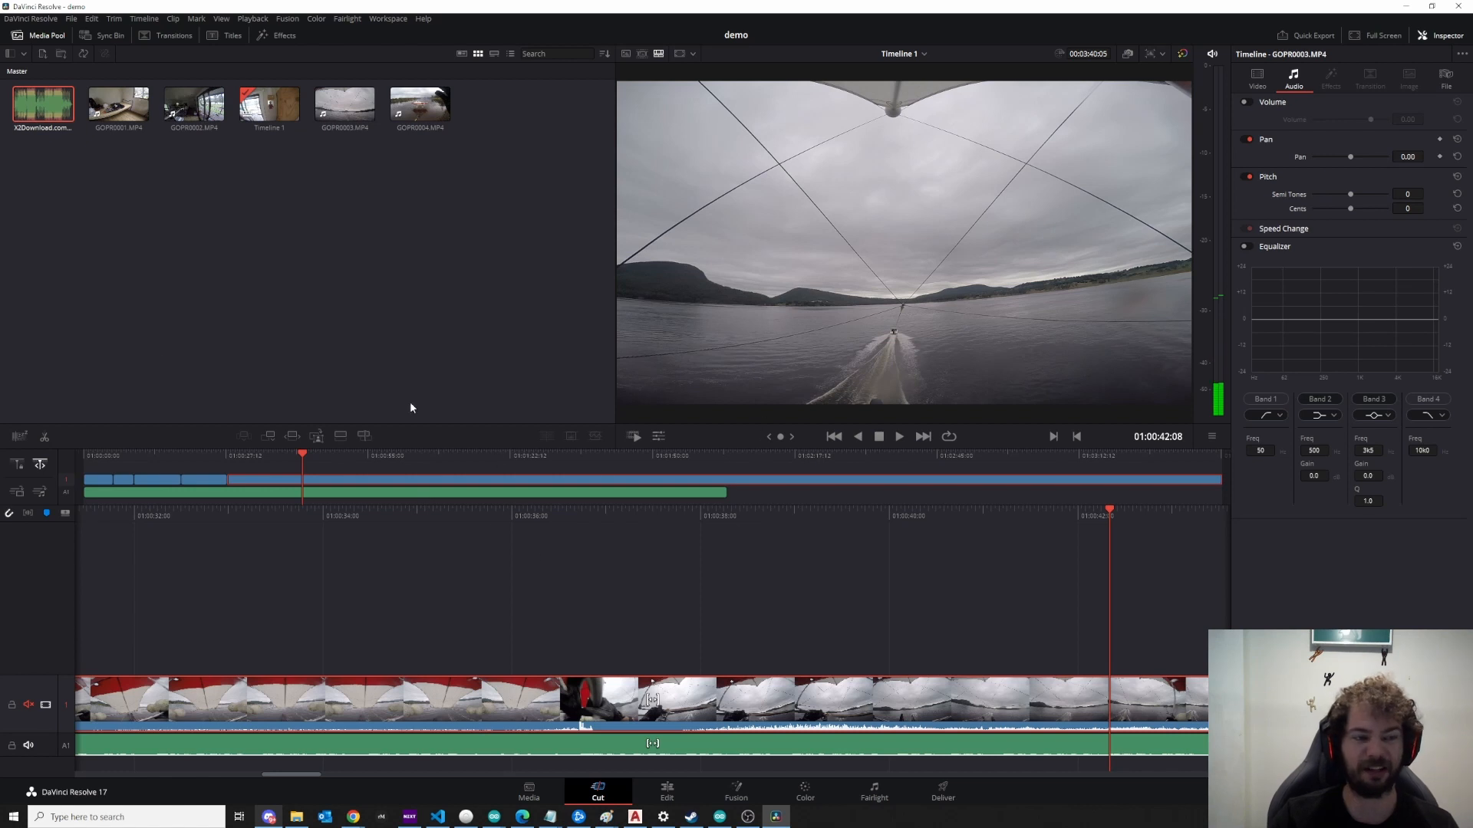
{"action": "right_click", "coordinate": [1073, 688]}
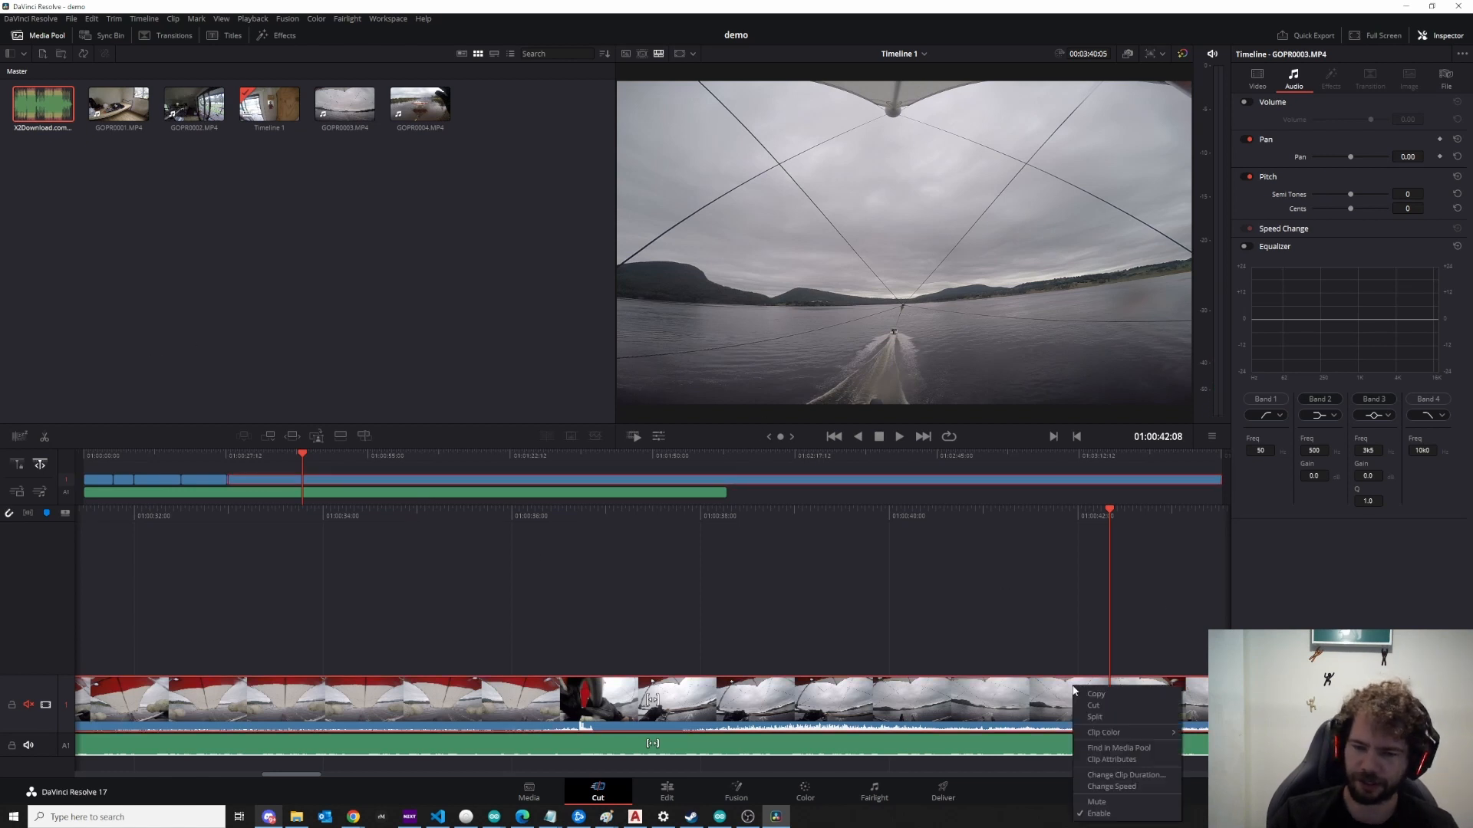
{"action": "left_click", "coordinate": [1130, 717]}
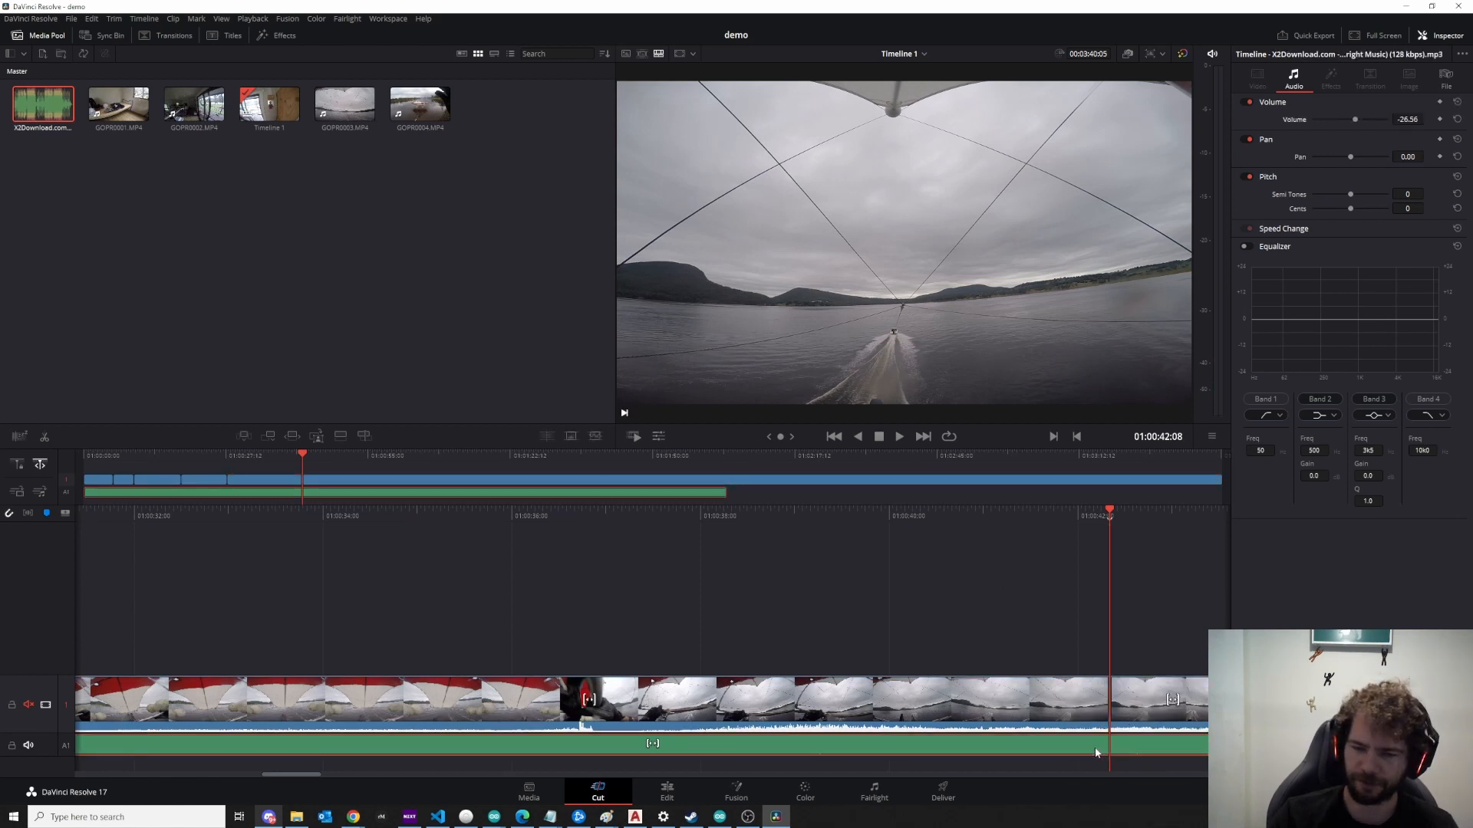
Step: Split the music track at 01:00:42:08 as well, and delete the remaining video and music after that point
{"action": "right_click", "coordinate": [1099, 745]}
{"action": "left_click", "coordinate": [1127, 654]}
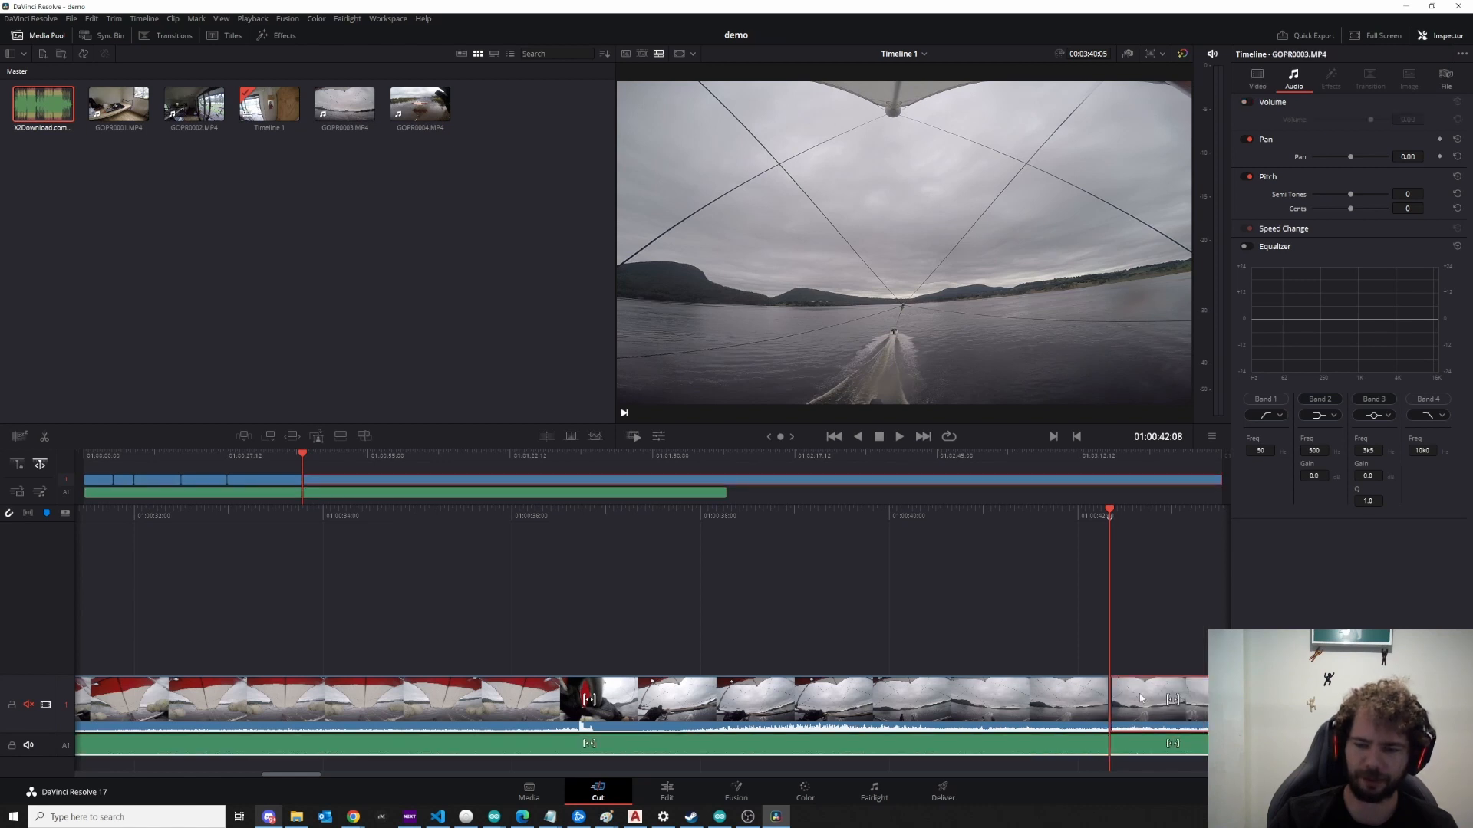
{"action": "key", "text": "Delete"}
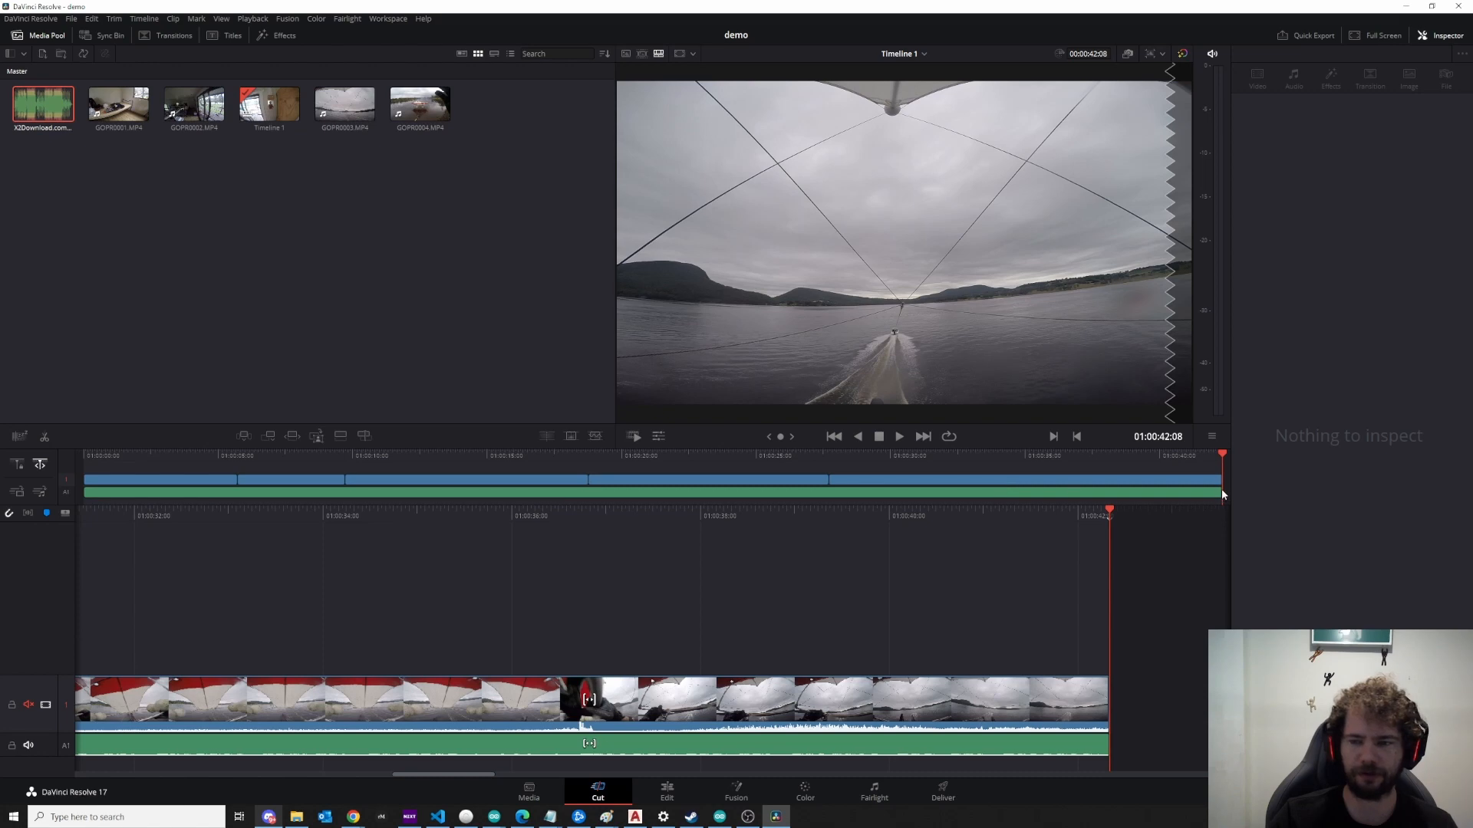
Step: Scrub back from the timeline's end and play across the cut at 01:00:18:18 to check the transition
{"action": "left_click_drag", "start_coordinate": [1108, 530], "coordinate": [786, 592]}
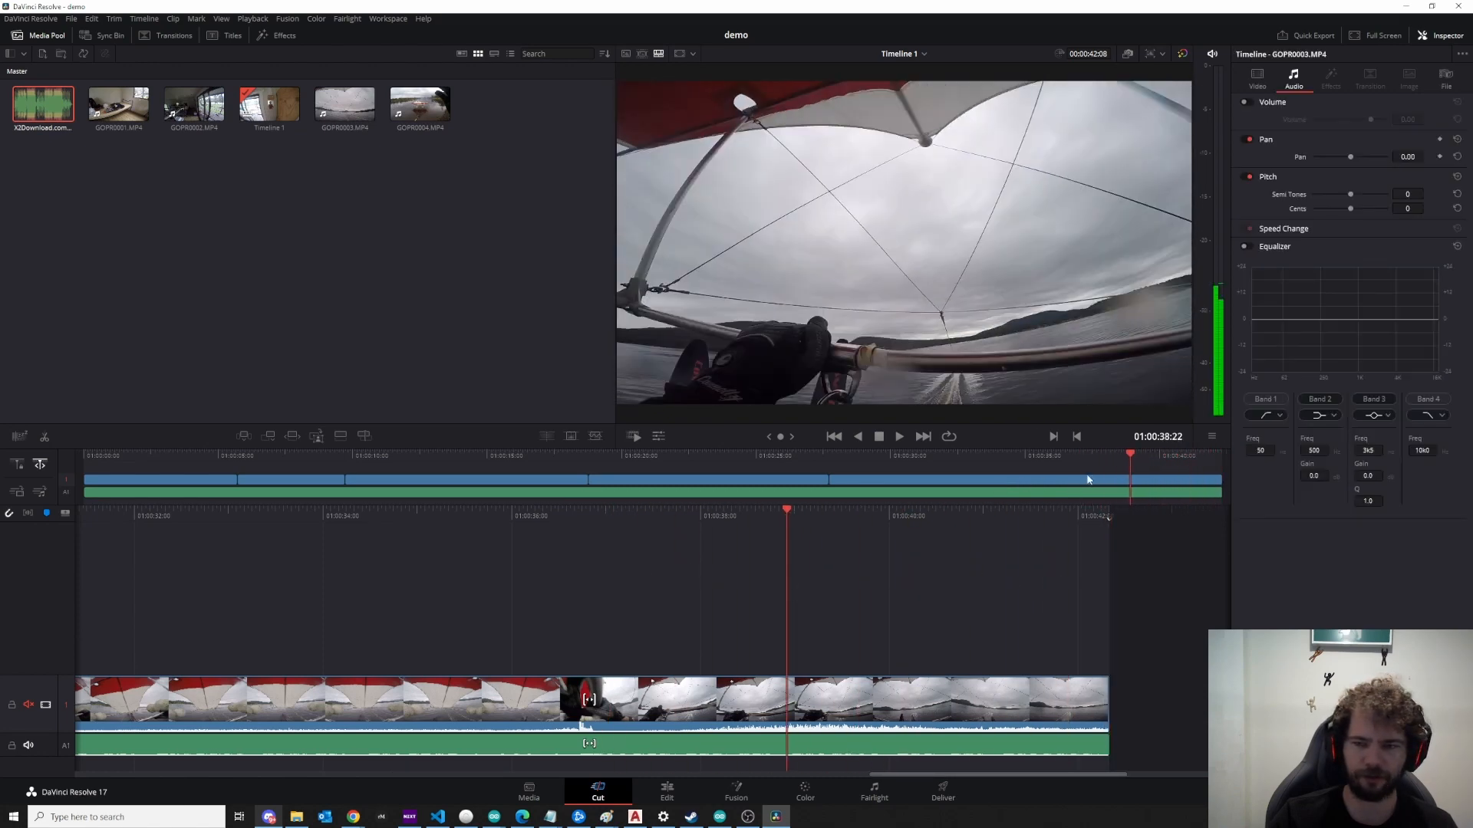
{"action": "left_click_drag", "start_coordinate": [1085, 472], "coordinate": [588, 468]}
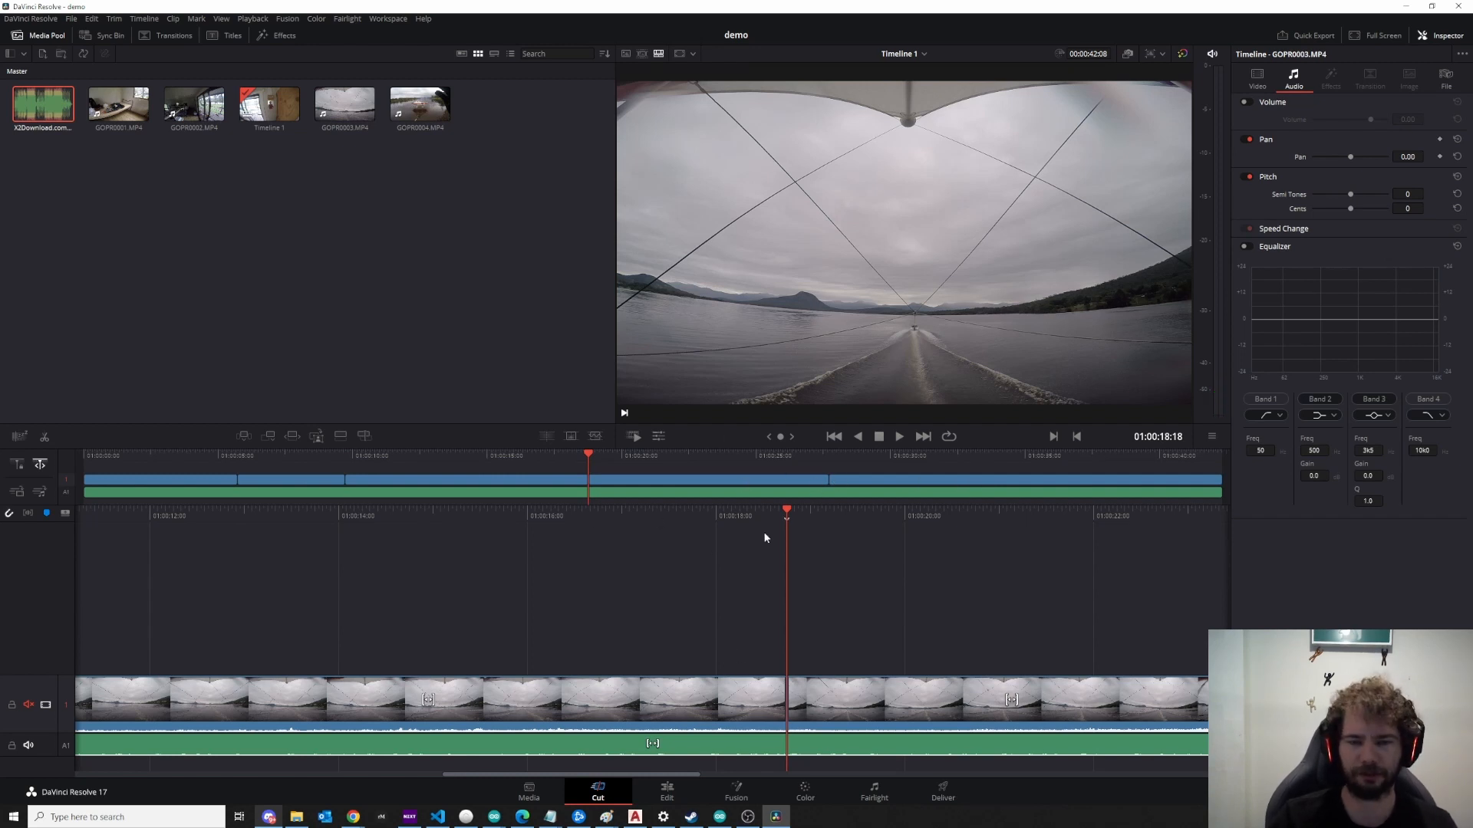
{"action": "key", "text": "ctrl+b"}
{"action": "key", "text": "space"}
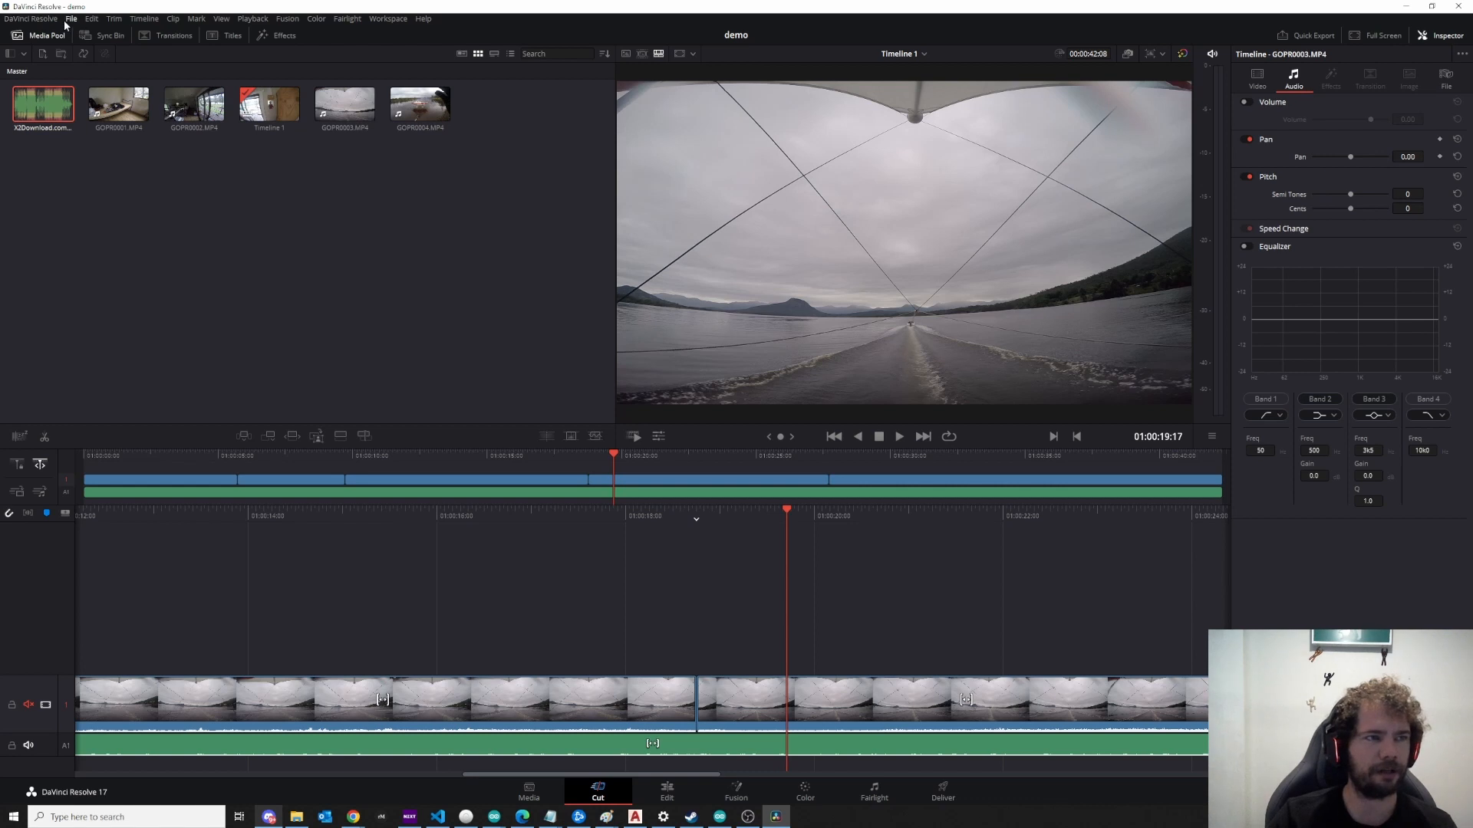
Step: Save the current project and clear the clip selection
{"action": "left_click", "coordinate": [71, 19]}
{"action": "left_click", "coordinate": [119, 96]}
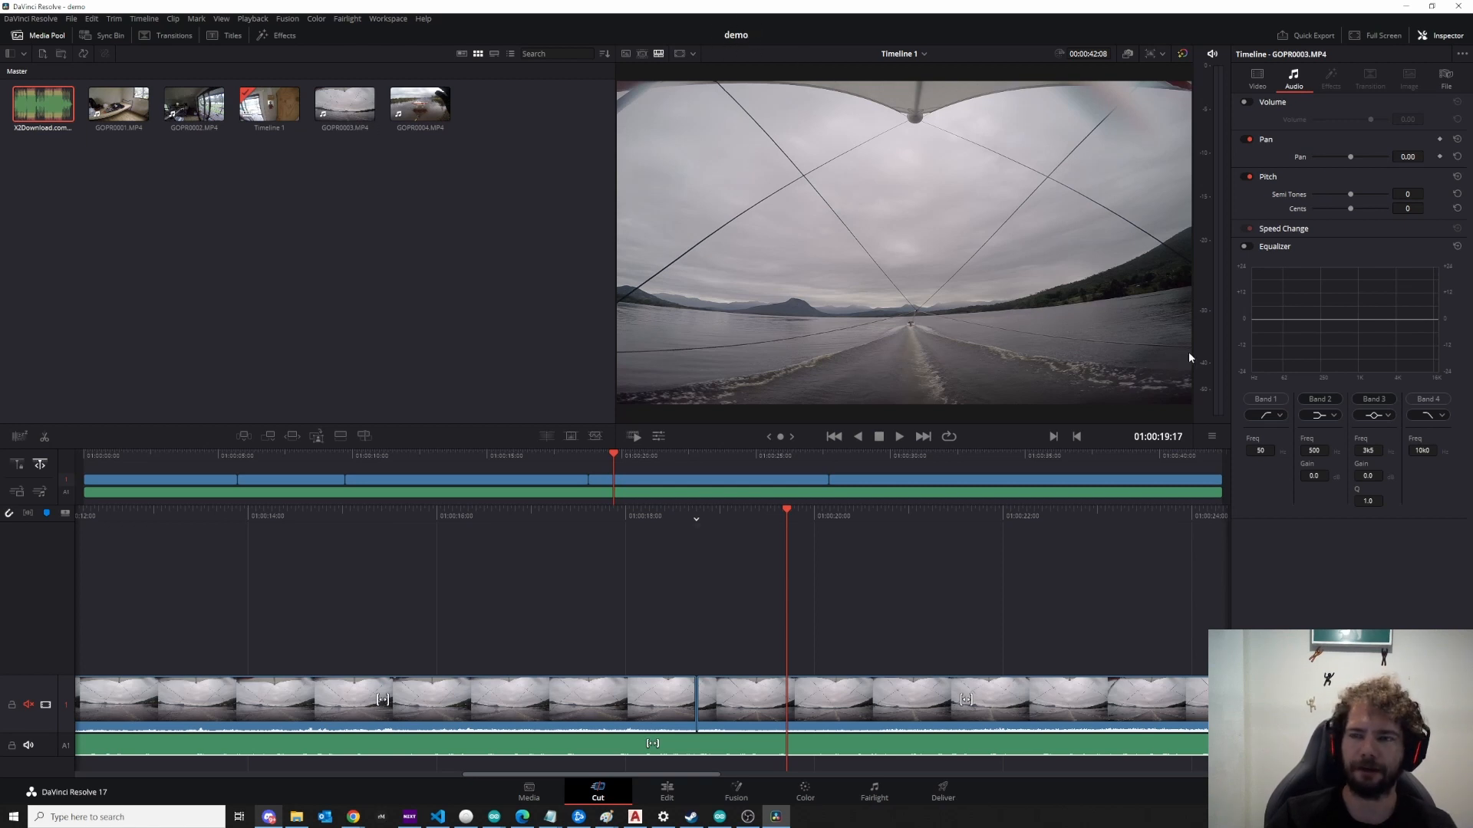
{"action": "left_click", "coordinate": [401, 317]}
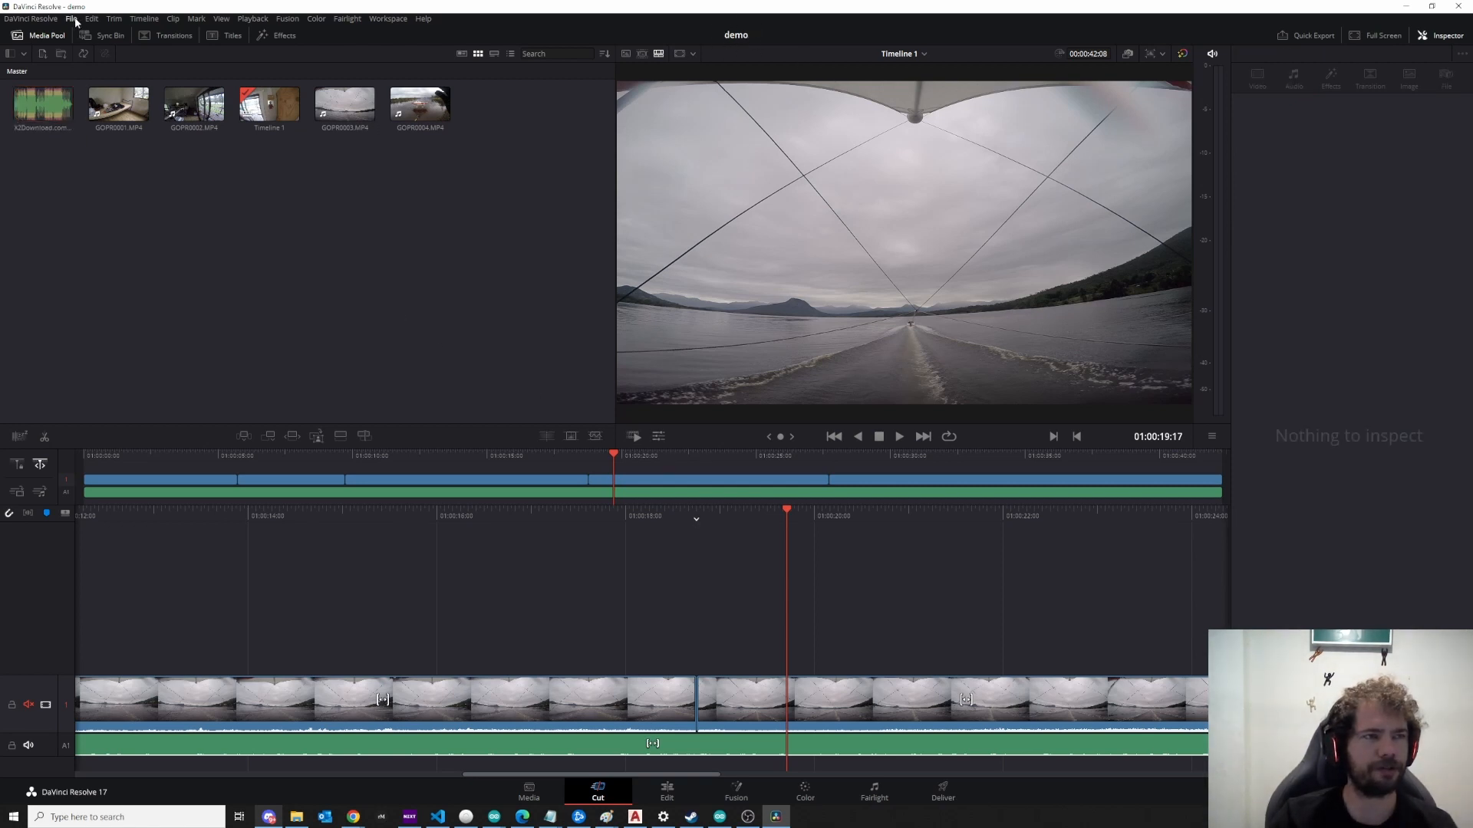
Step: Quick-export the timeline with the YouTube preset as Demofinished into the gopro folder on the Desktop
{"action": "left_click", "coordinate": [71, 18]}
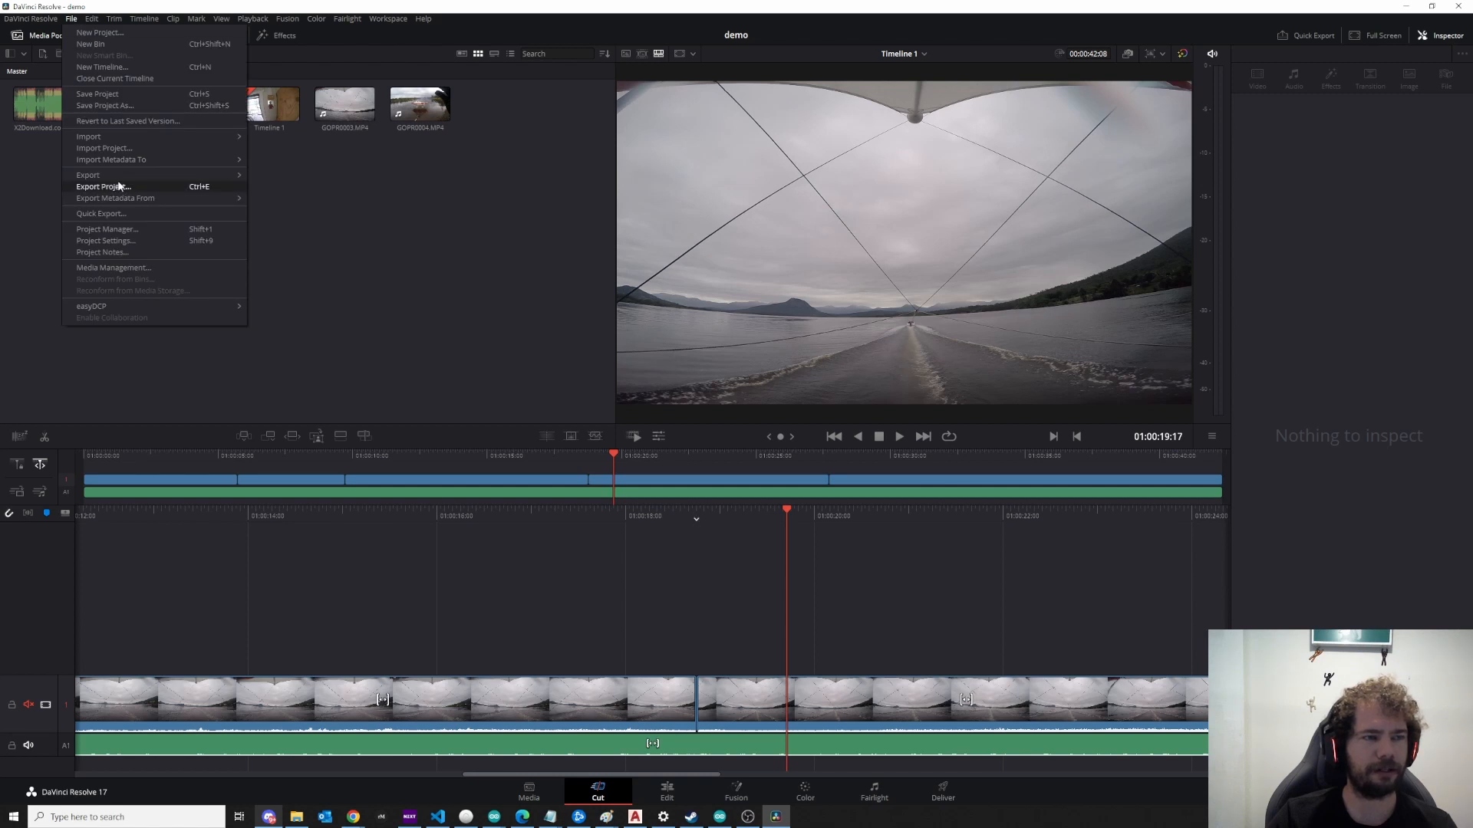
{"action": "left_click", "coordinate": [99, 213]}
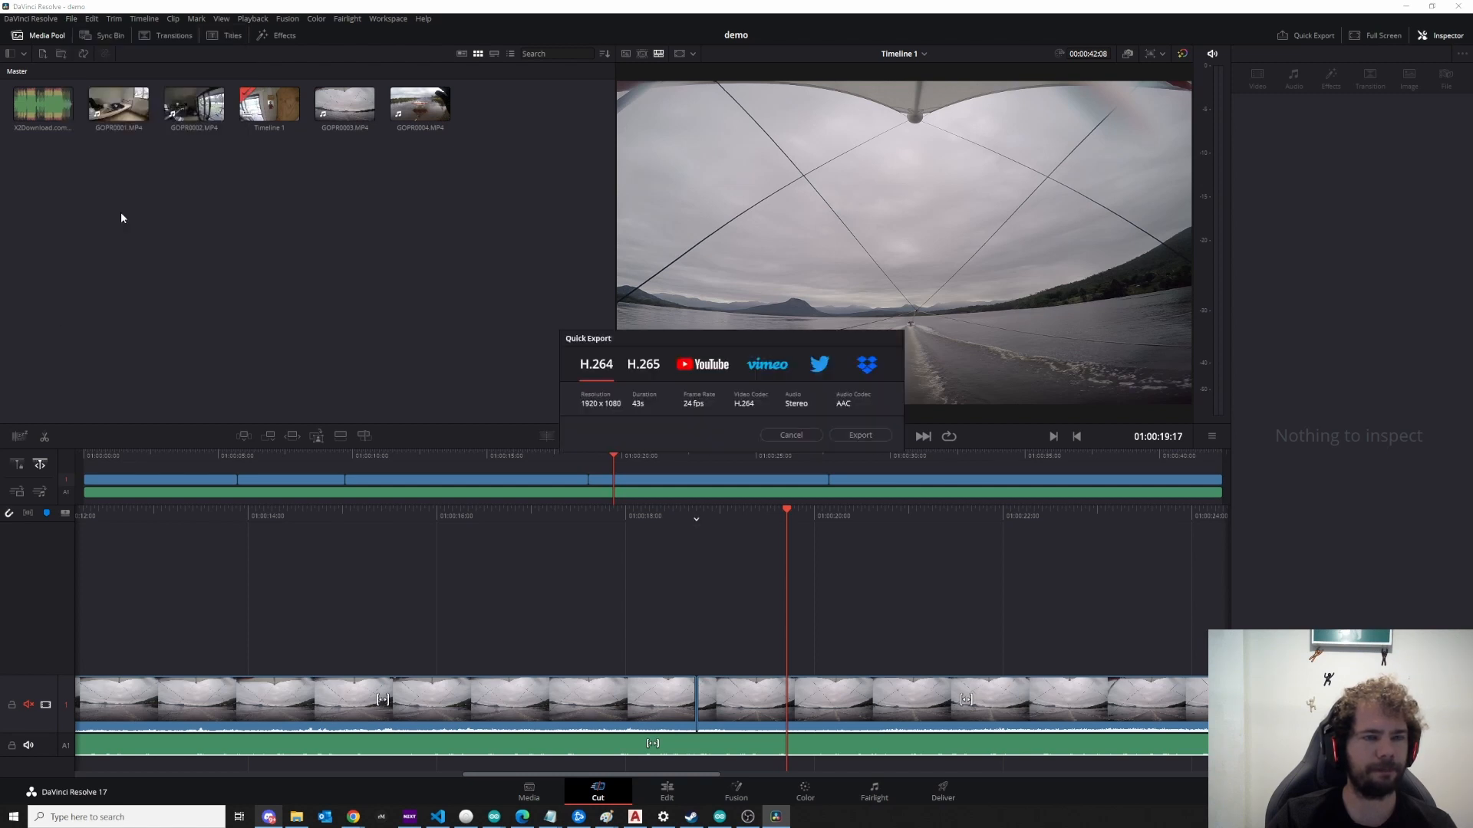
{"action": "left_click", "coordinate": [695, 366]}
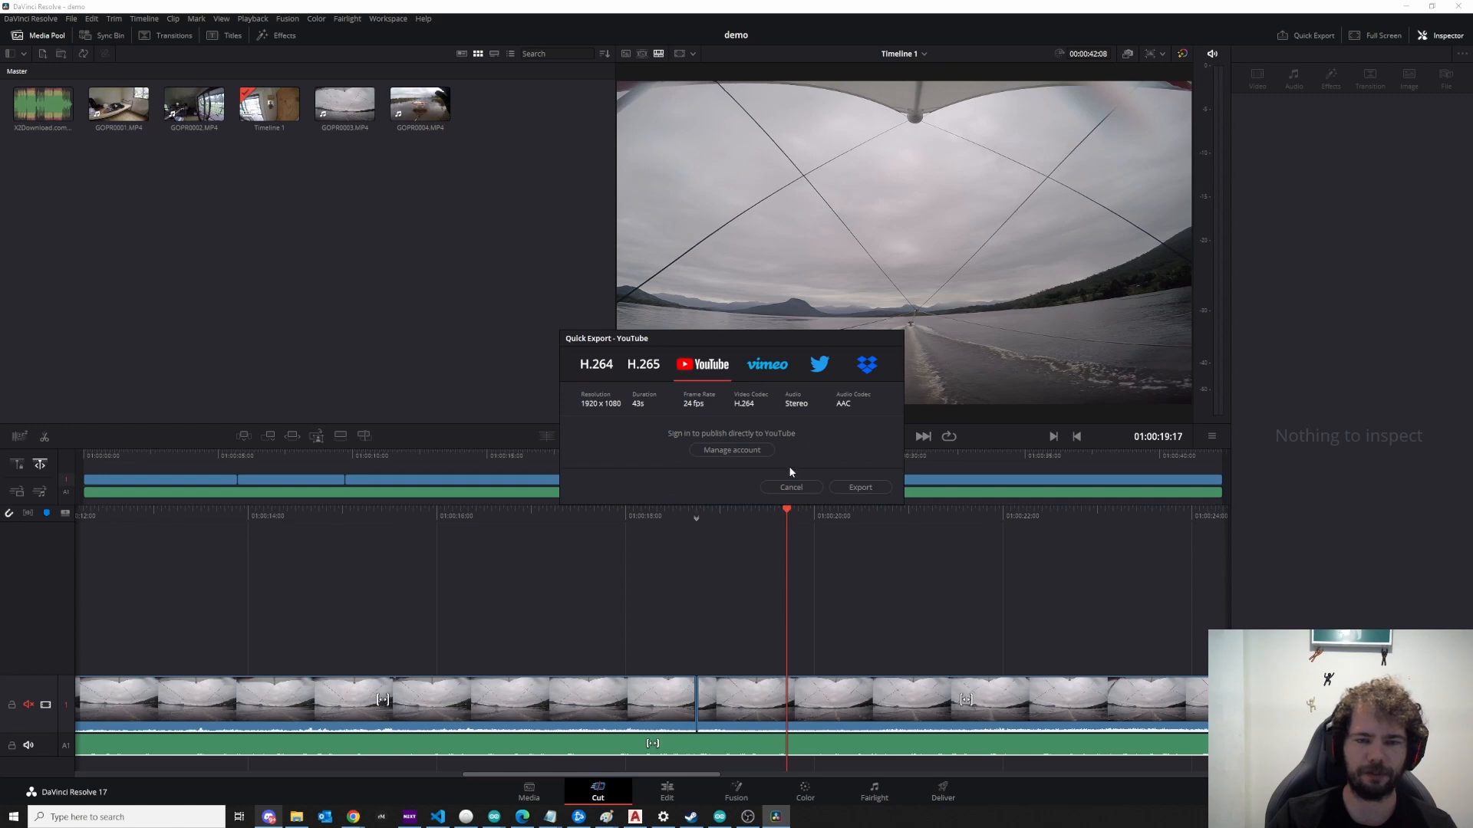
{"action": "left_click", "coordinate": [876, 487]}
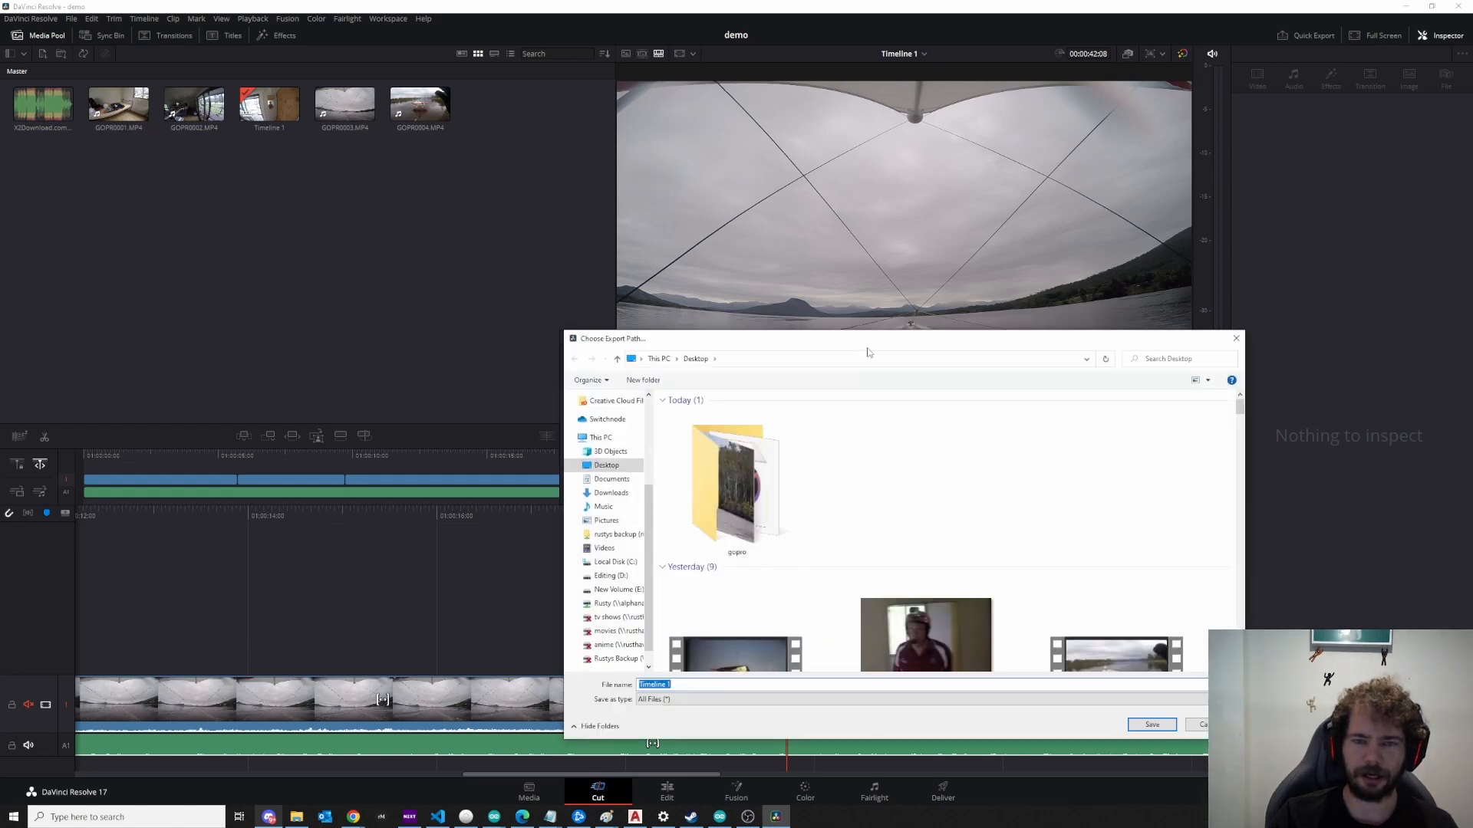
{"action": "double_click", "coordinate": [772, 471]}
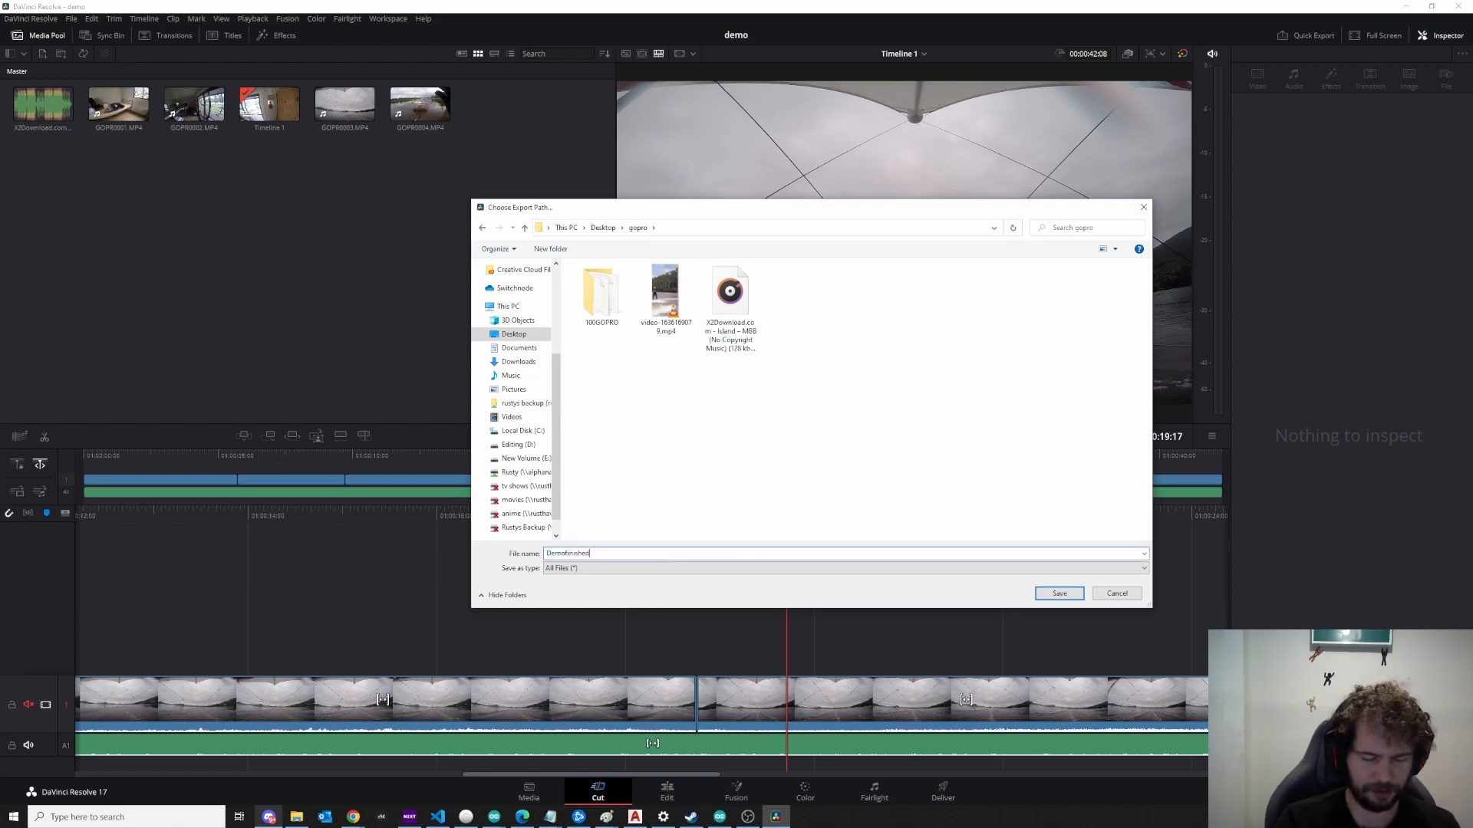
{"action": "left_click", "coordinate": [1055, 597]}
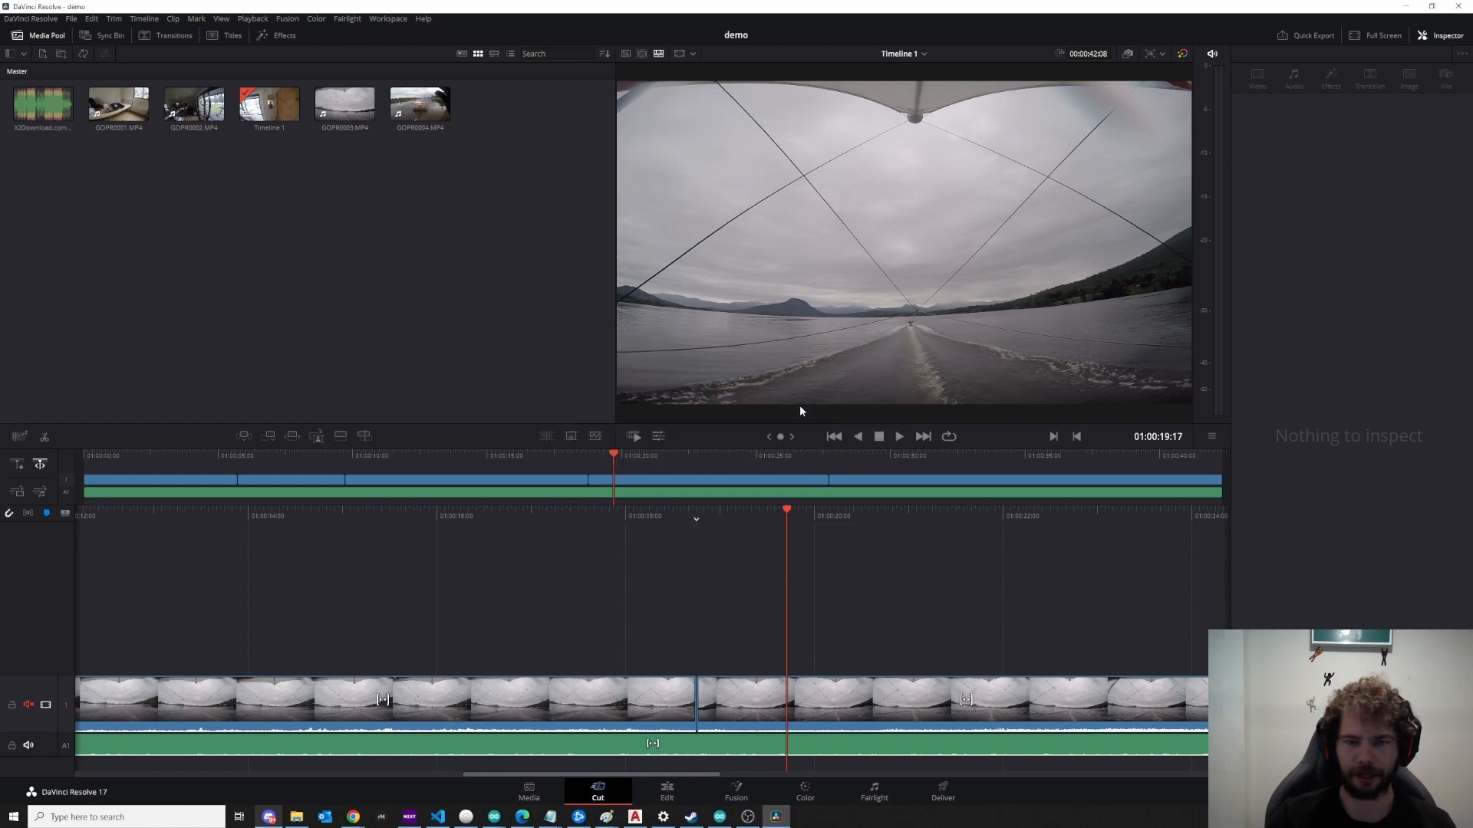
Step: Switch to the desktop, open the gopro folder, play the exported Demofinished video and close the player
{"action": "left_click", "coordinate": [776, 818]}
{"action": "double_click", "coordinate": [896, 131]}
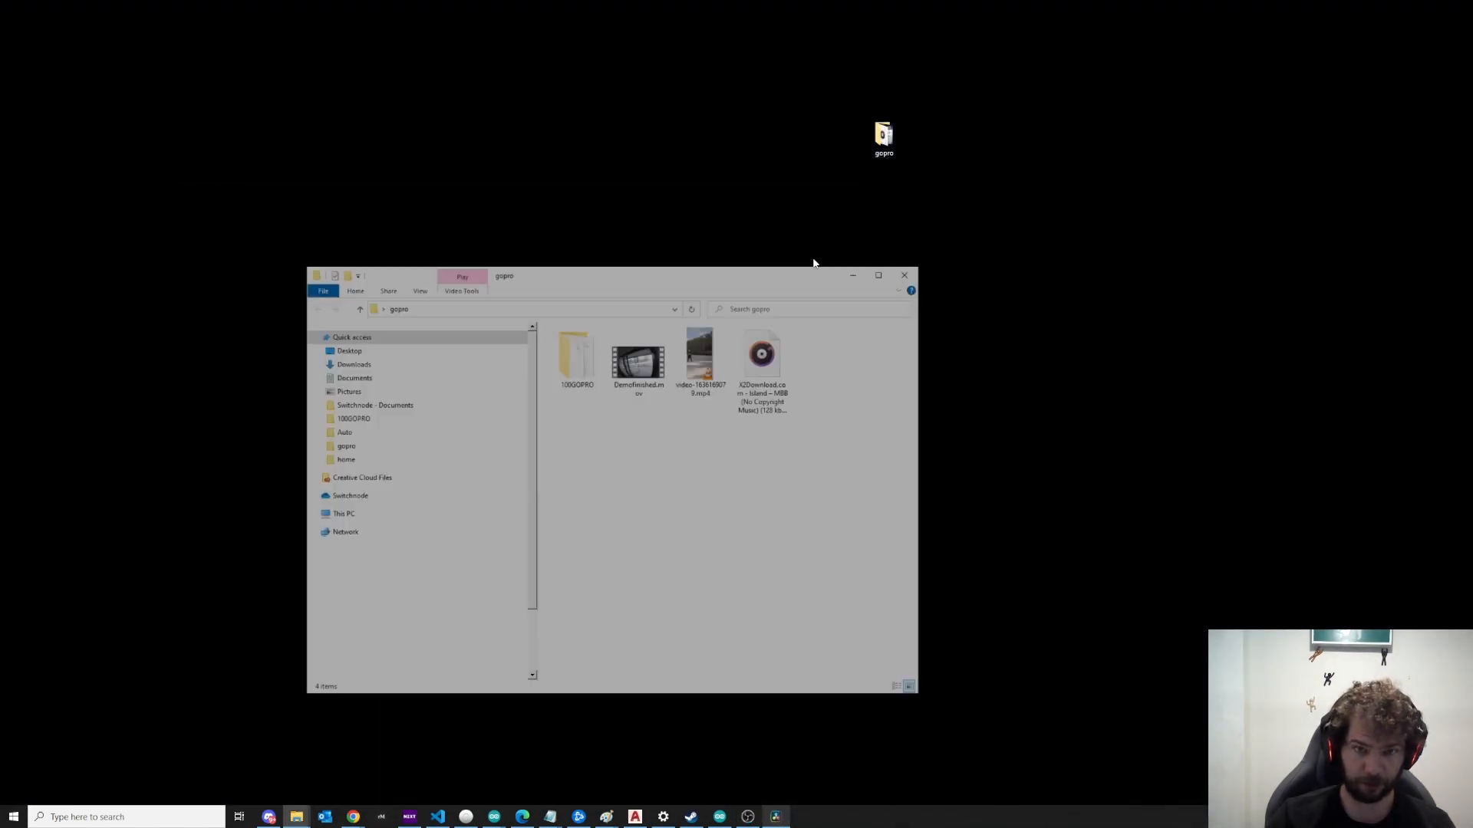
{"action": "double_click", "coordinate": [658, 353]}
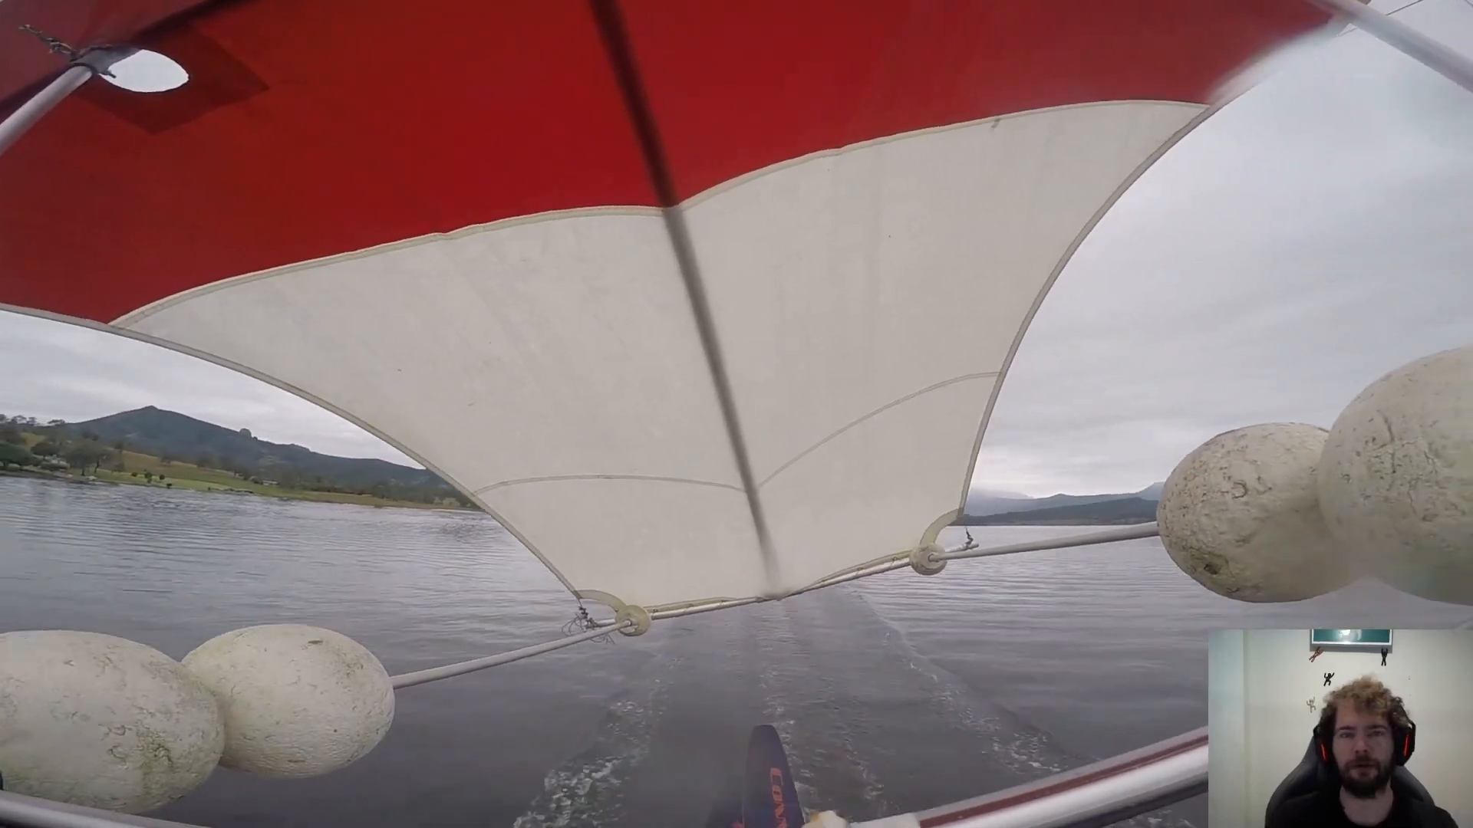
{"action": "mouse_move", "coordinate": [871, 400]}
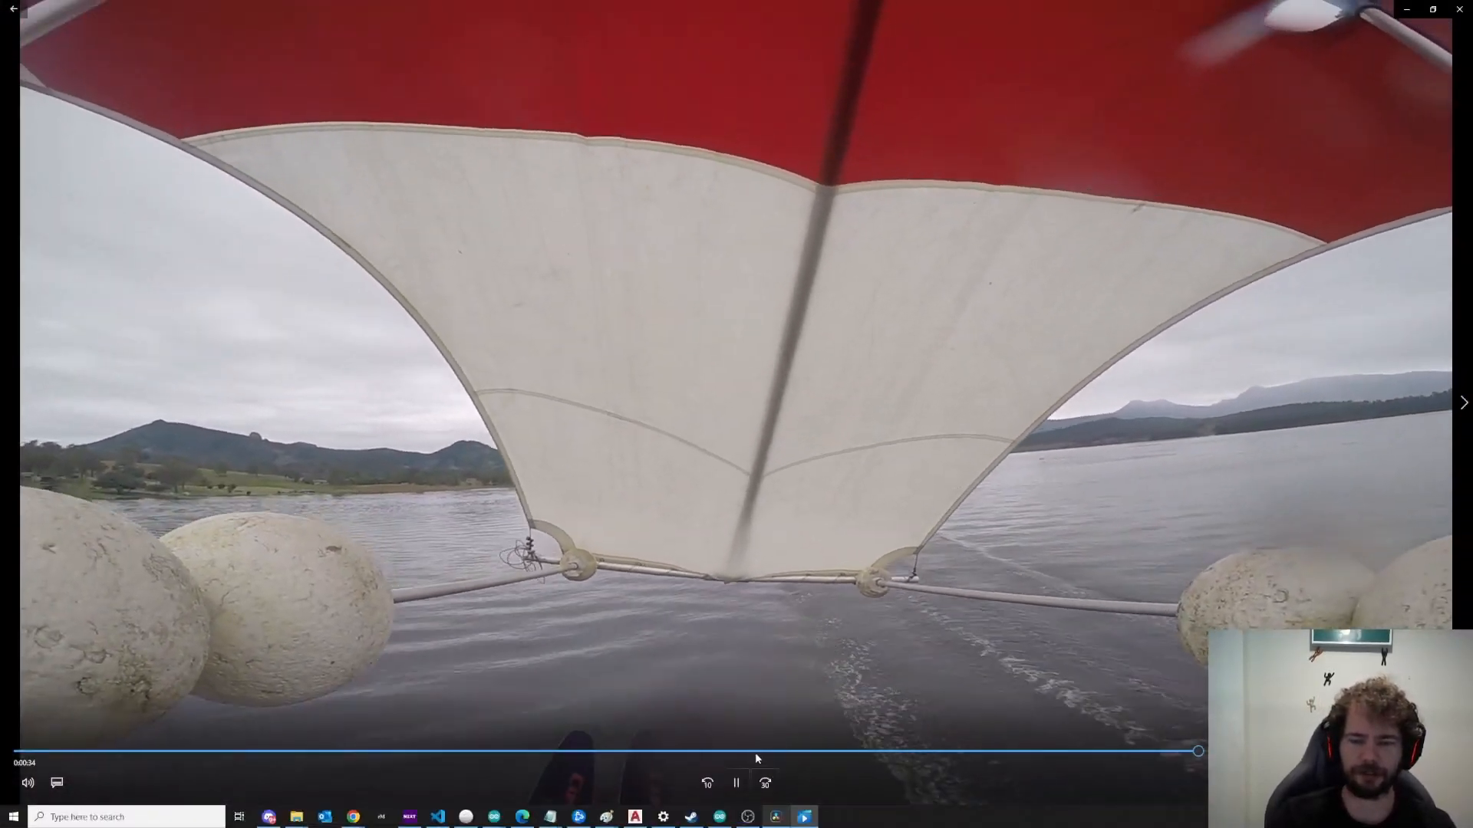
{"action": "left_click", "coordinate": [1456, 9]}
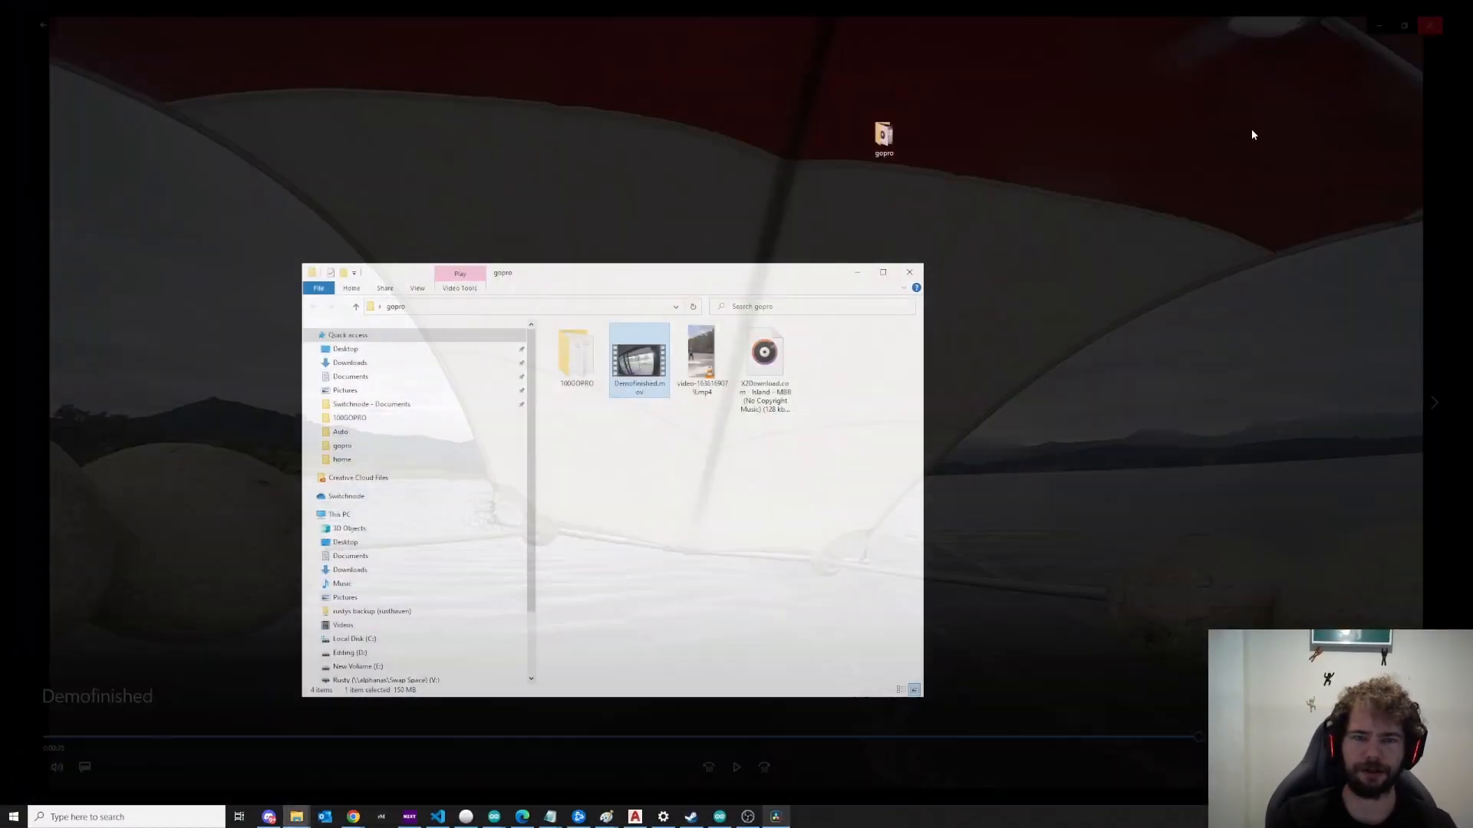
{"action": "left_click", "coordinate": [788, 347]}
{"action": "left_click", "coordinate": [577, 357]}
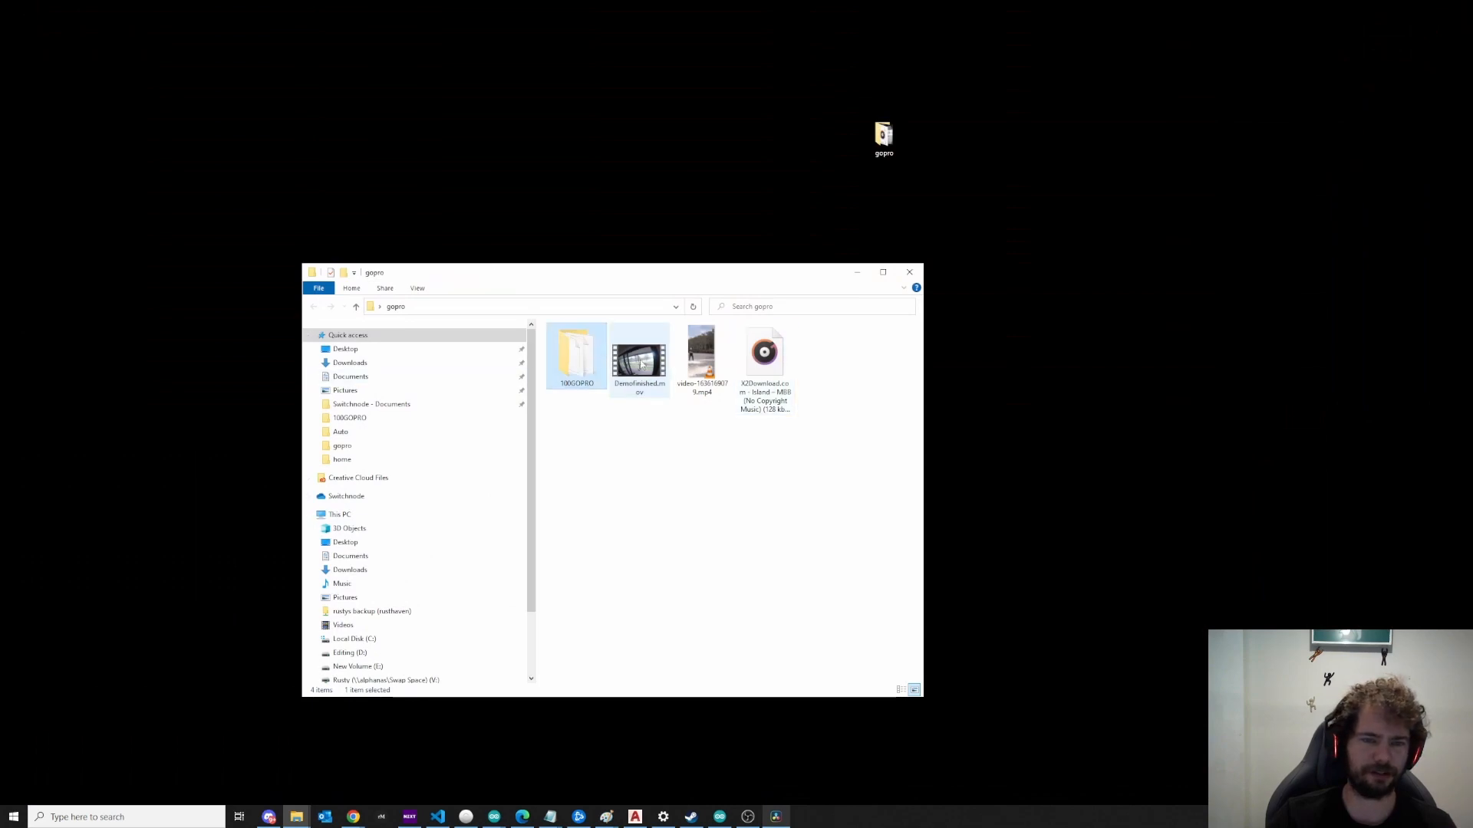
{"action": "left_click", "coordinate": [658, 387]}
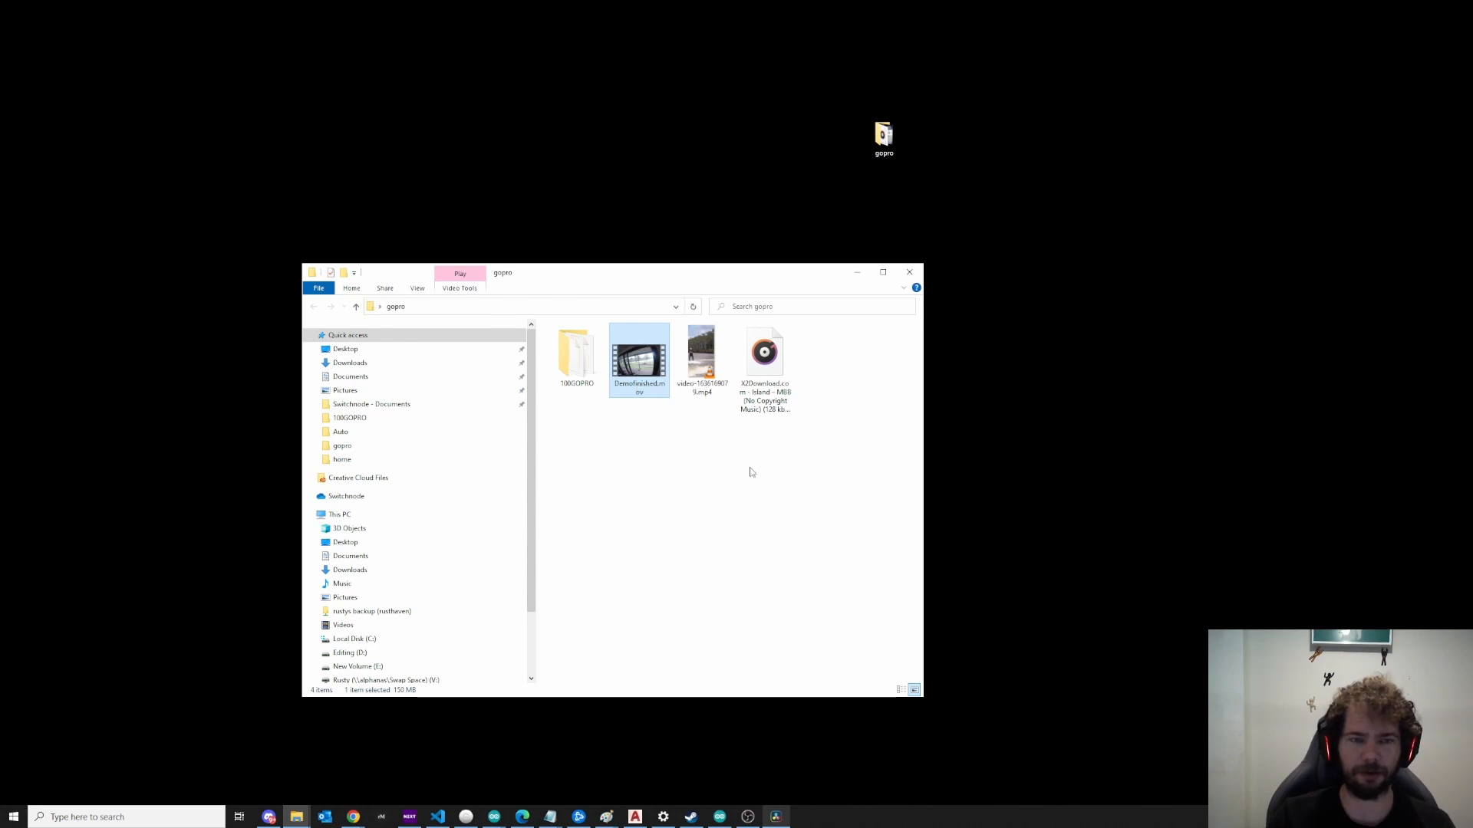
{"action": "left_click", "coordinate": [696, 520]}
{"action": "left_click", "coordinate": [748, 817]}
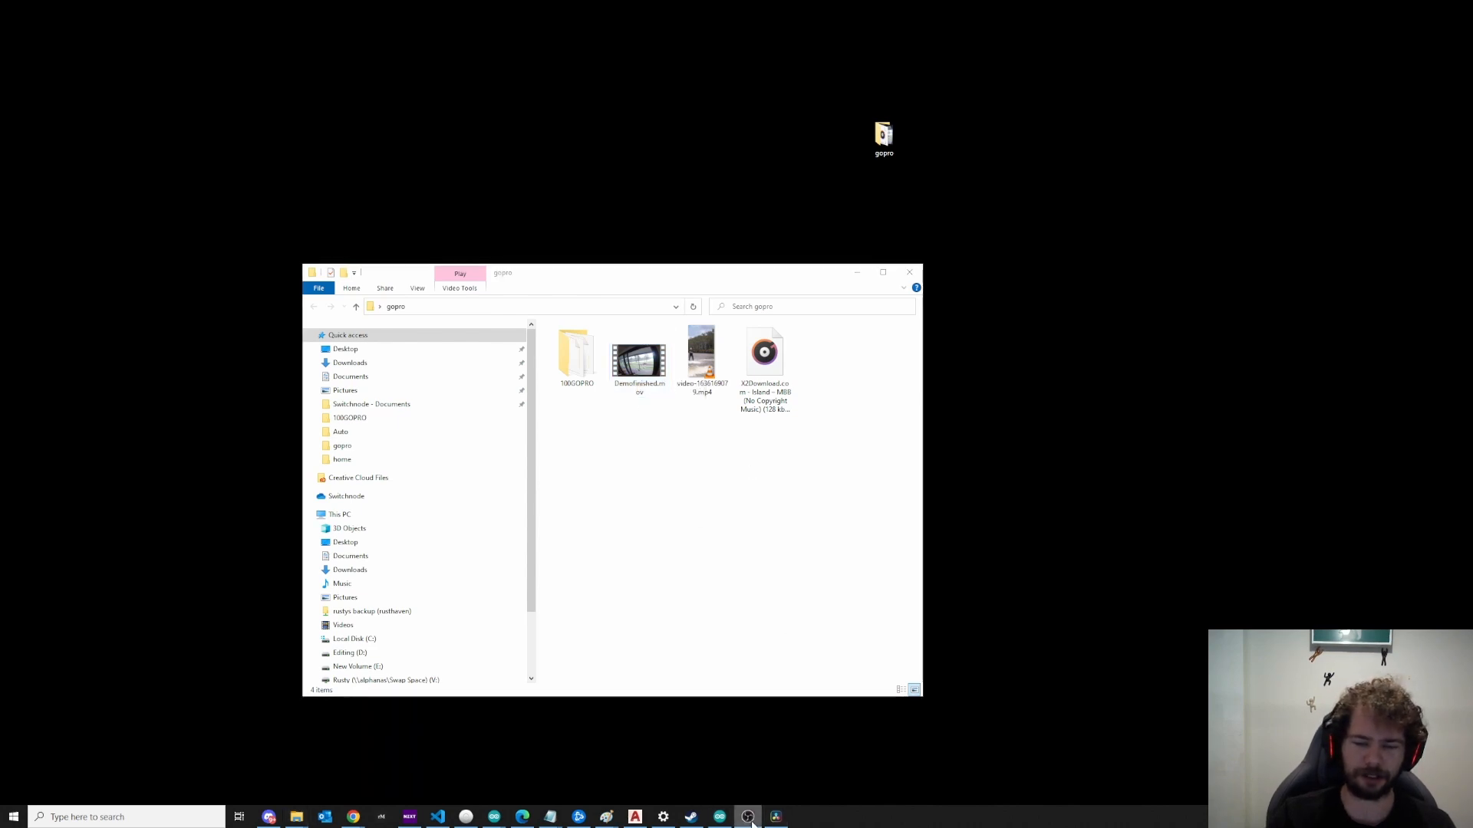
Step: Switch back to DaVinci Resolve and return the playhead to the timeline's start at 01:00:00:00
{"action": "left_click", "coordinate": [774, 822]}
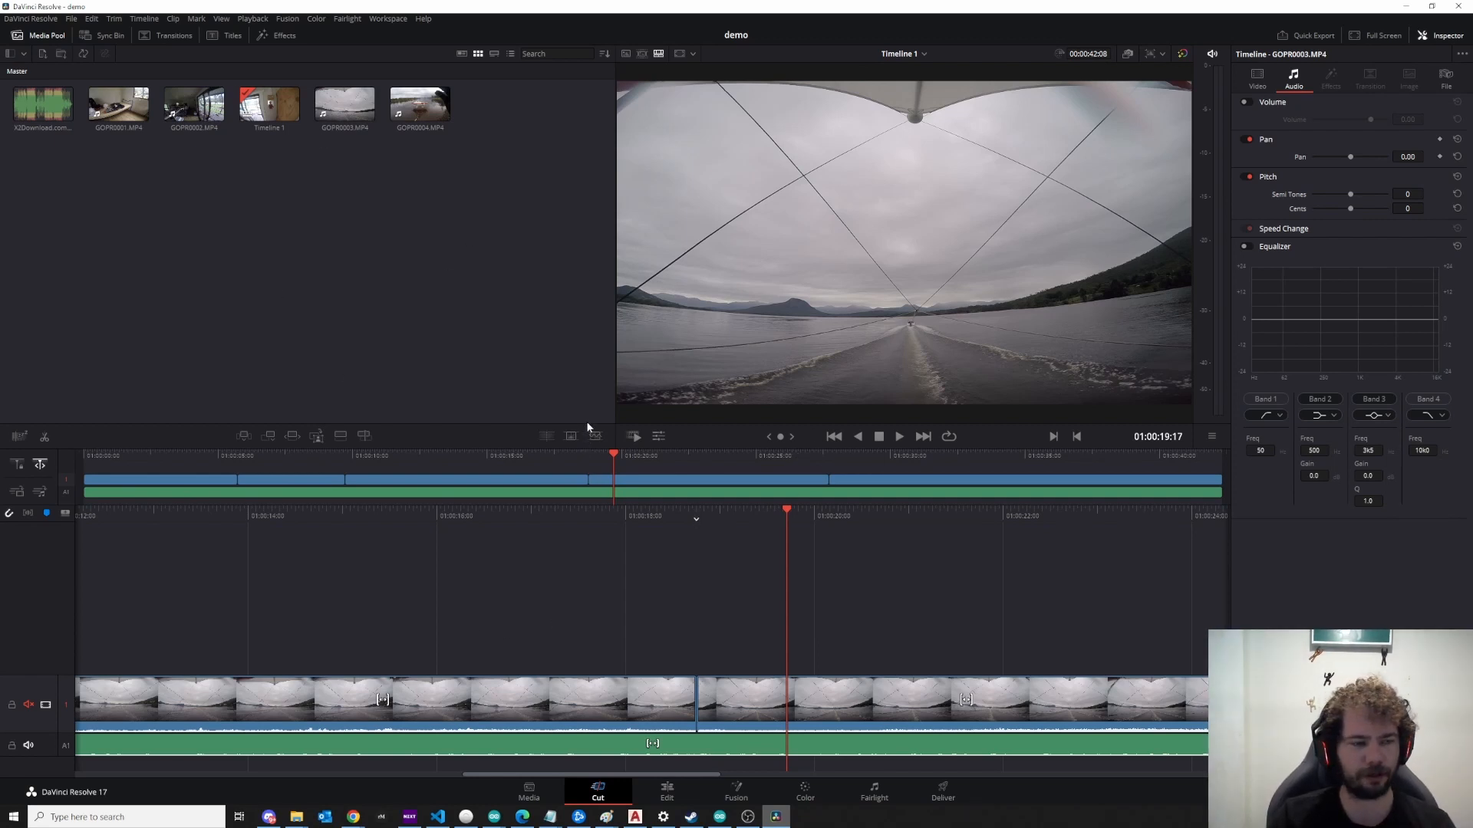
{"action": "left_click", "coordinate": [386, 299]}
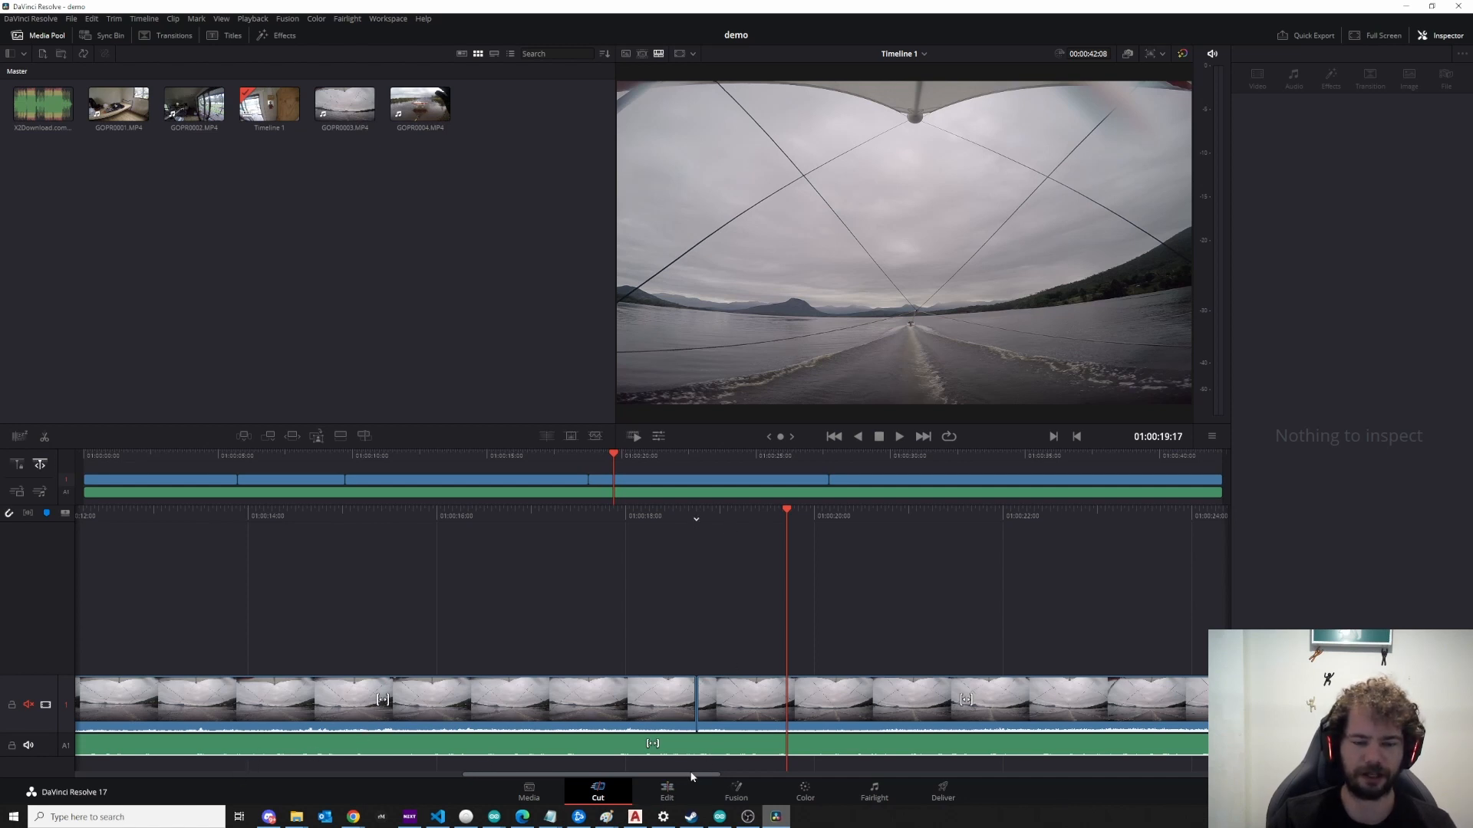
{"action": "left_click_drag", "start_coordinate": [691, 777], "coordinate": [292, 790]}
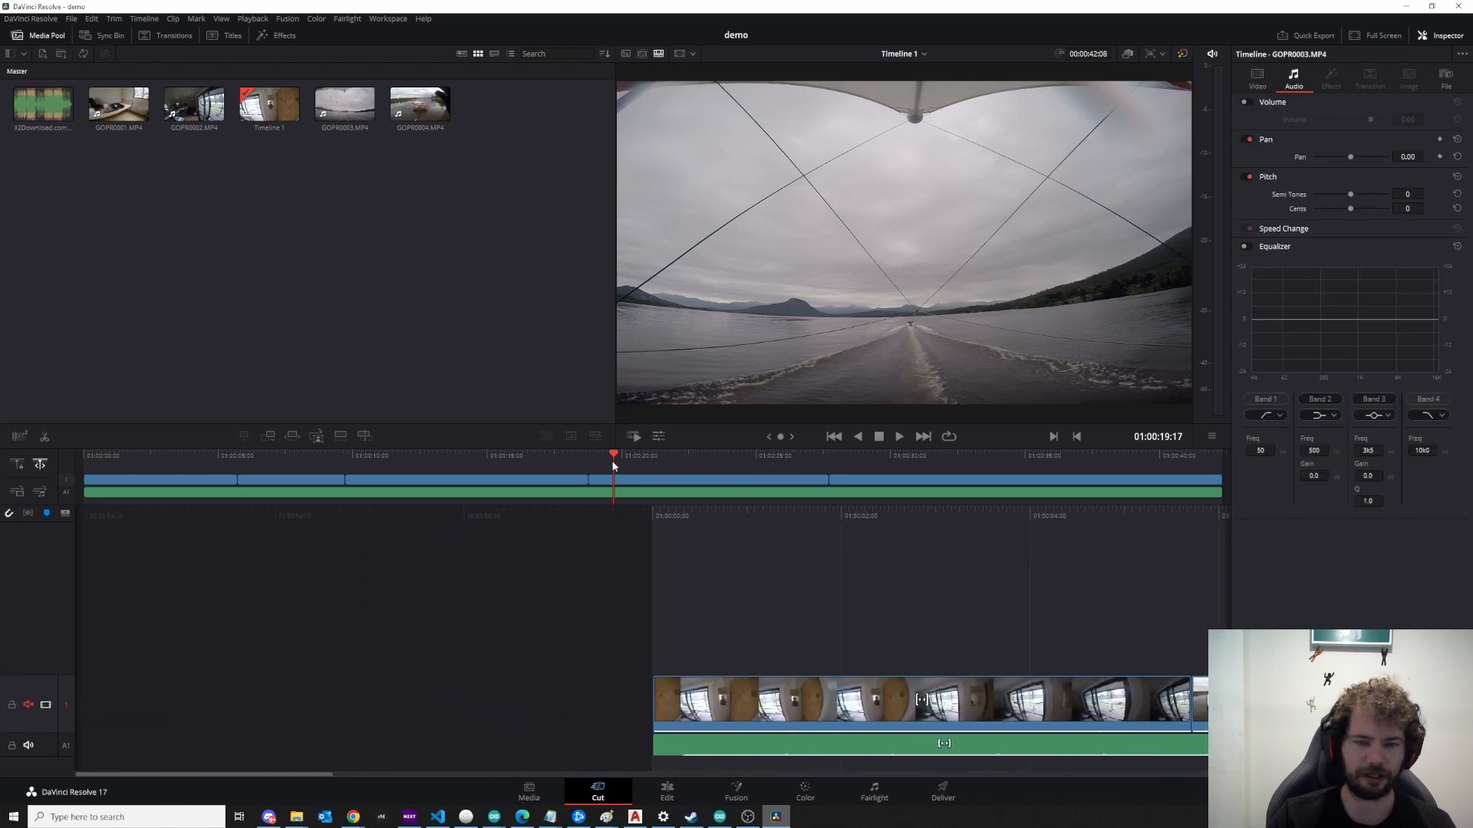
{"action": "left_click_drag", "start_coordinate": [614, 465], "coordinate": [62, 464]}
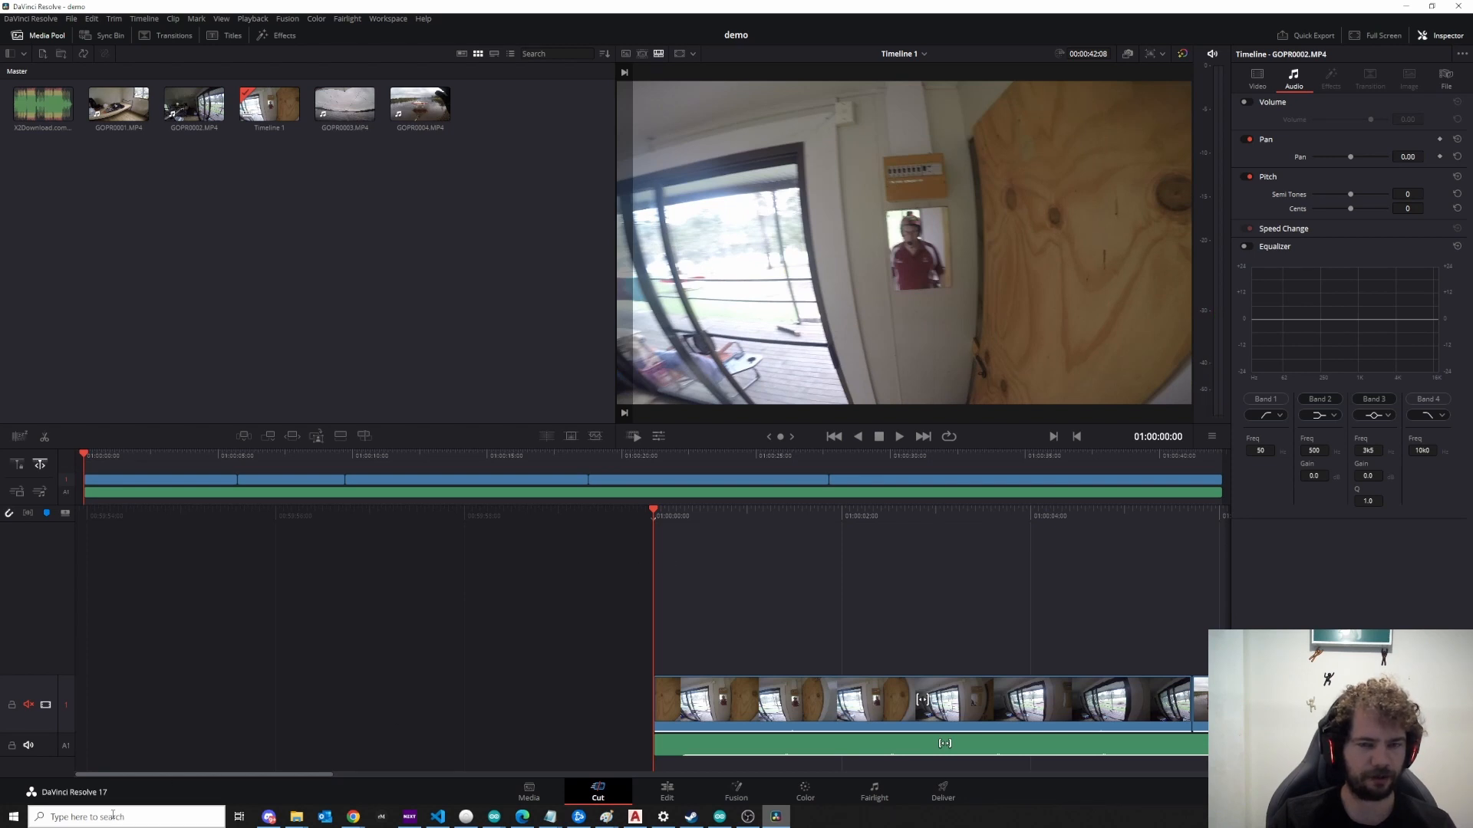
Step: Open the Voice Recorder app and record a voice clip about 7 seconds long
{"action": "left_click", "coordinate": [13, 816]}
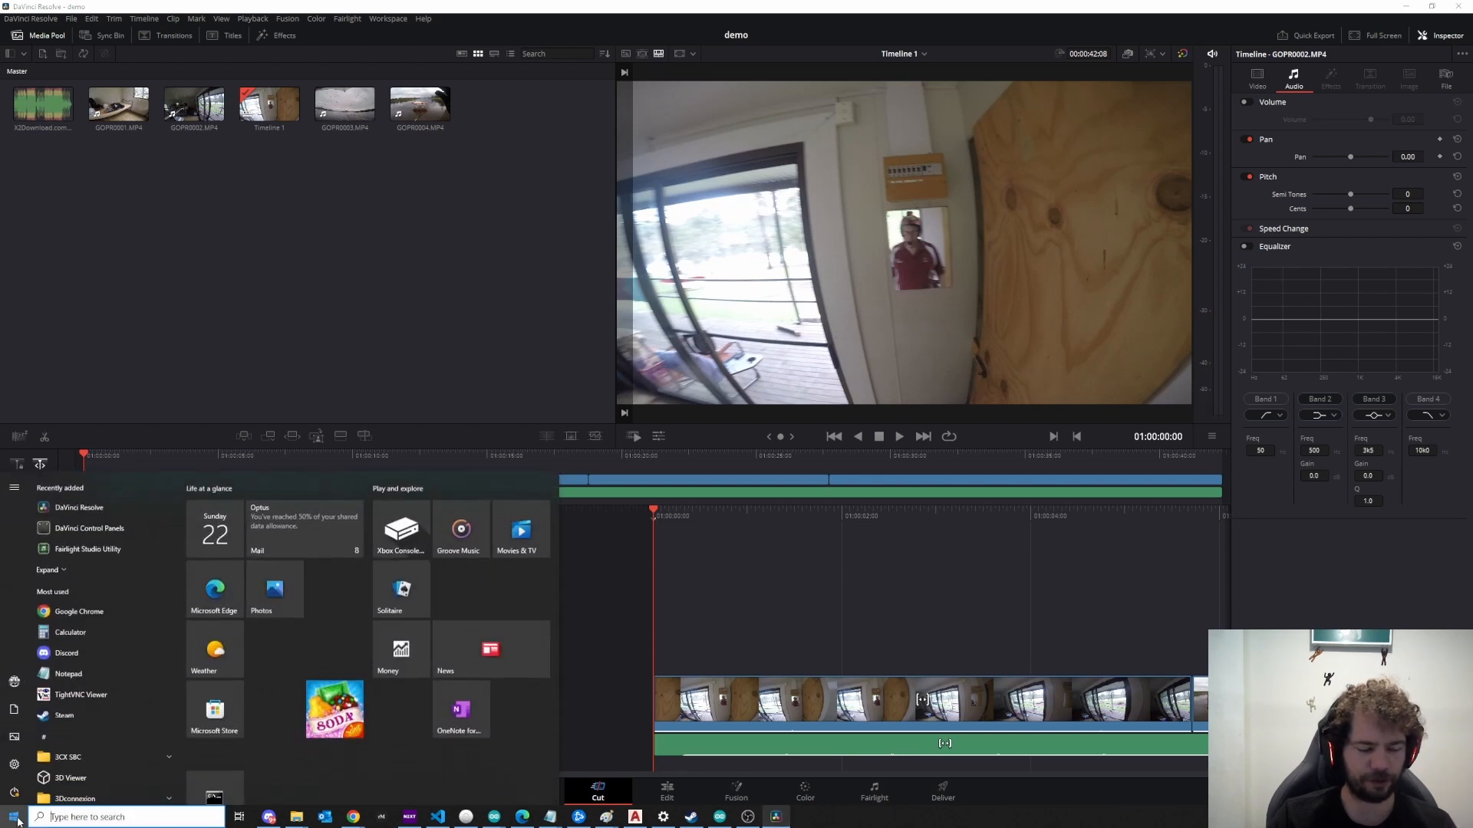
{"action": "type", "text": "rev"}
{"action": "key", "text": "BackSpace"}
{"action": "type", "text": "c"}
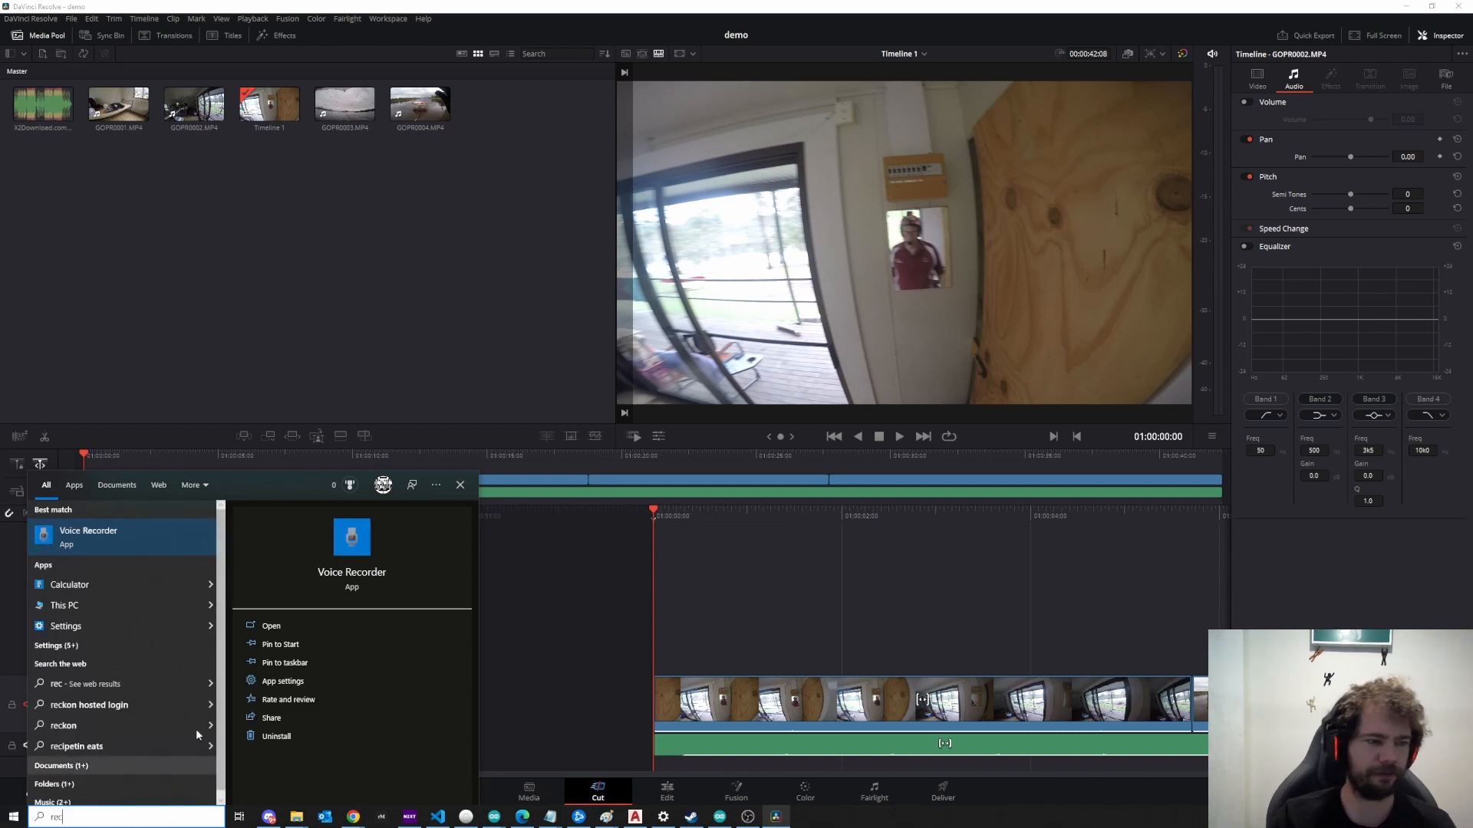
{"action": "left_click", "coordinate": [143, 540]}
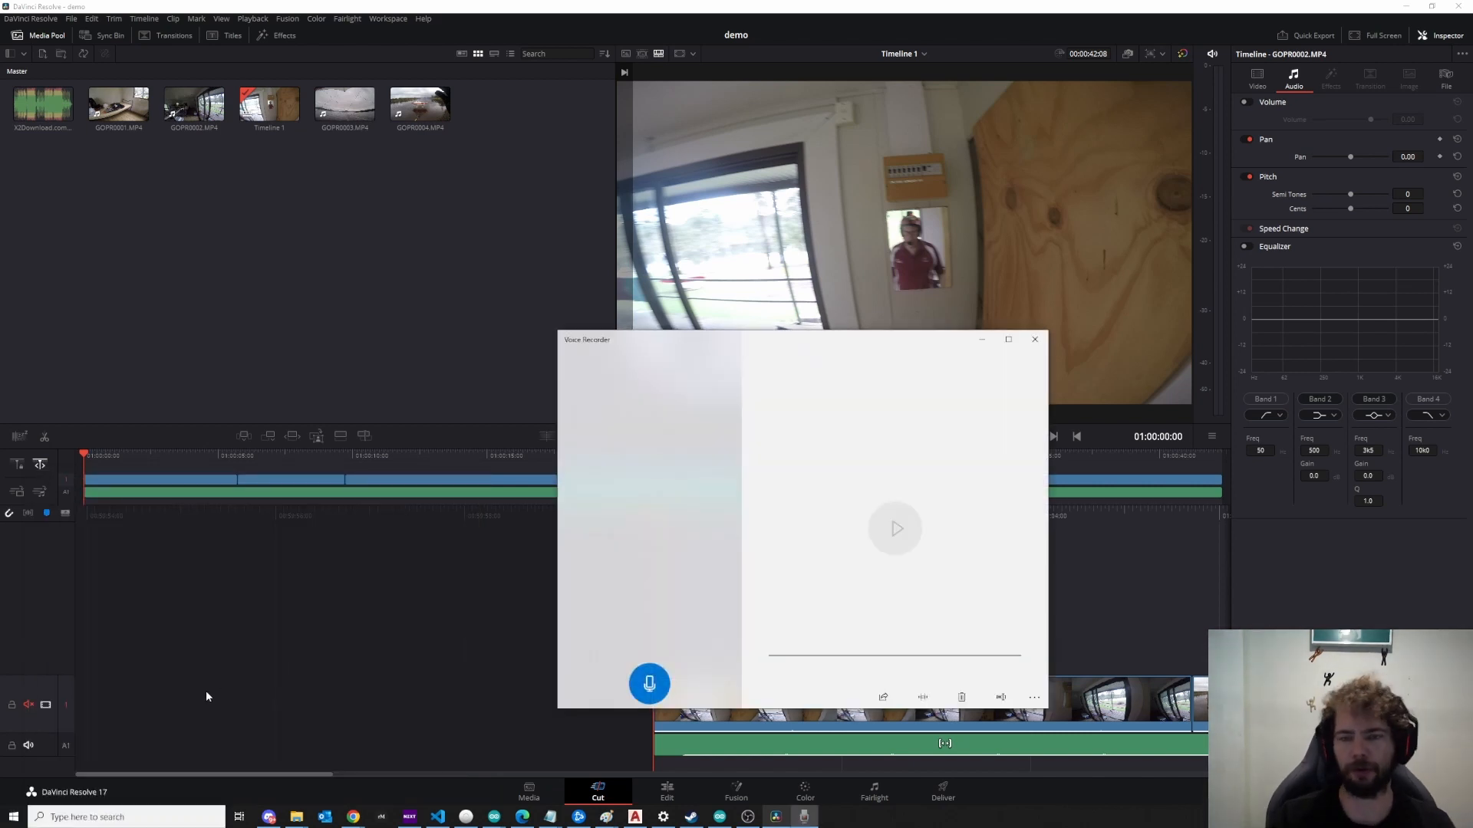
{"action": "left_click_drag", "start_coordinate": [847, 341], "coordinate": [583, 251]}
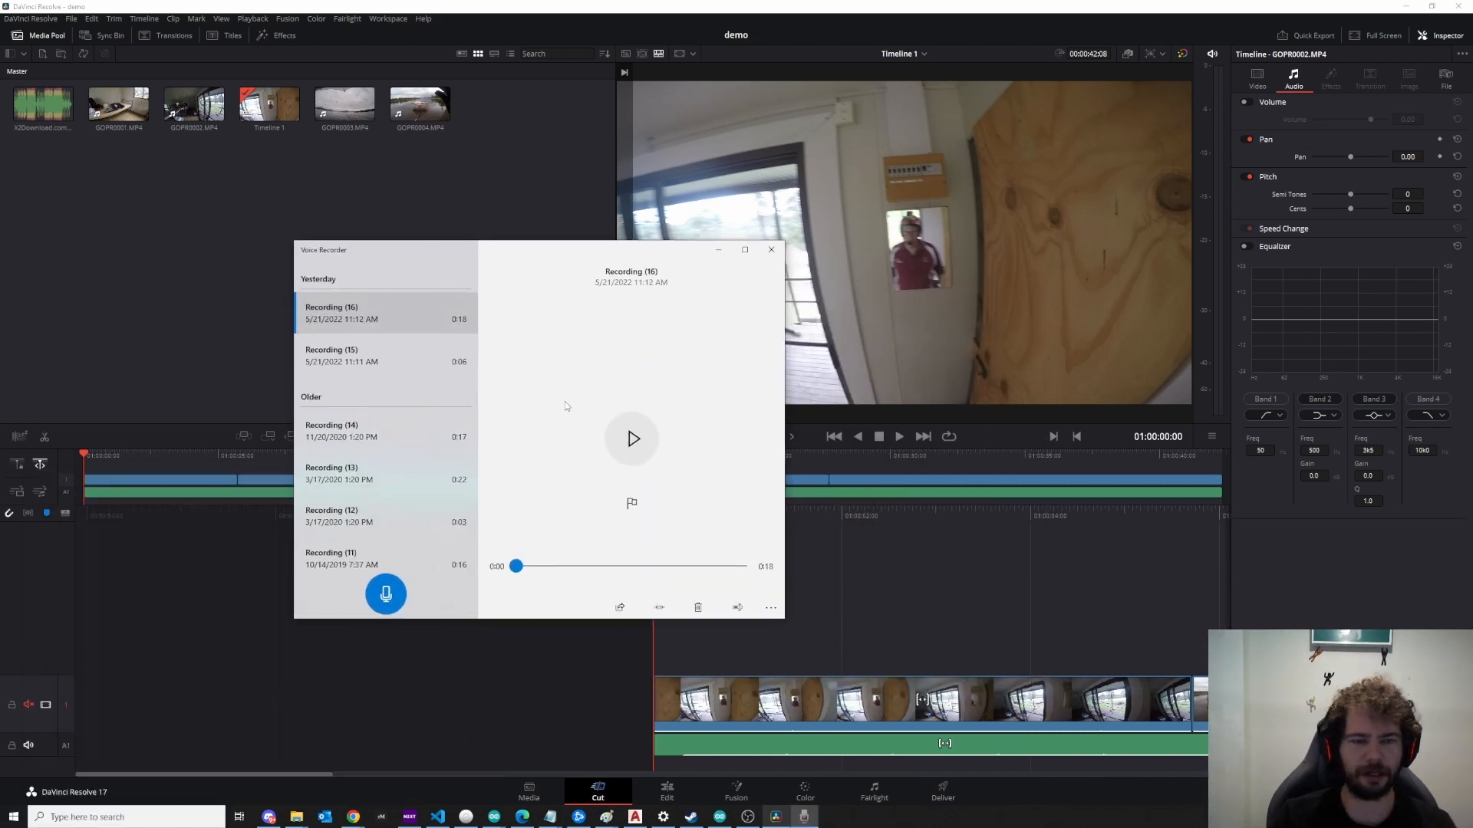
{"action": "left_click", "coordinate": [379, 598]}
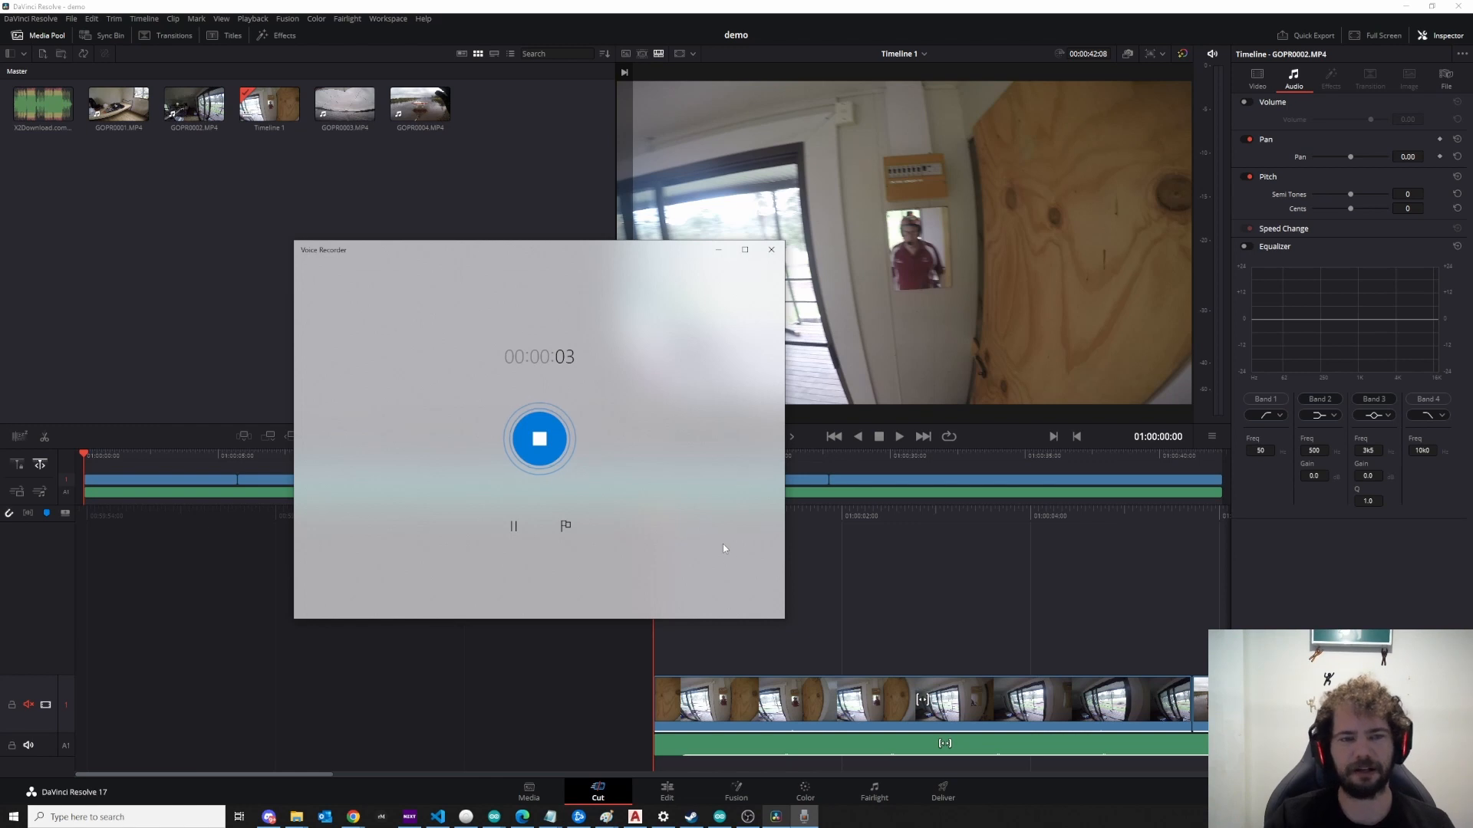
{"action": "left_click", "coordinate": [540, 439]}
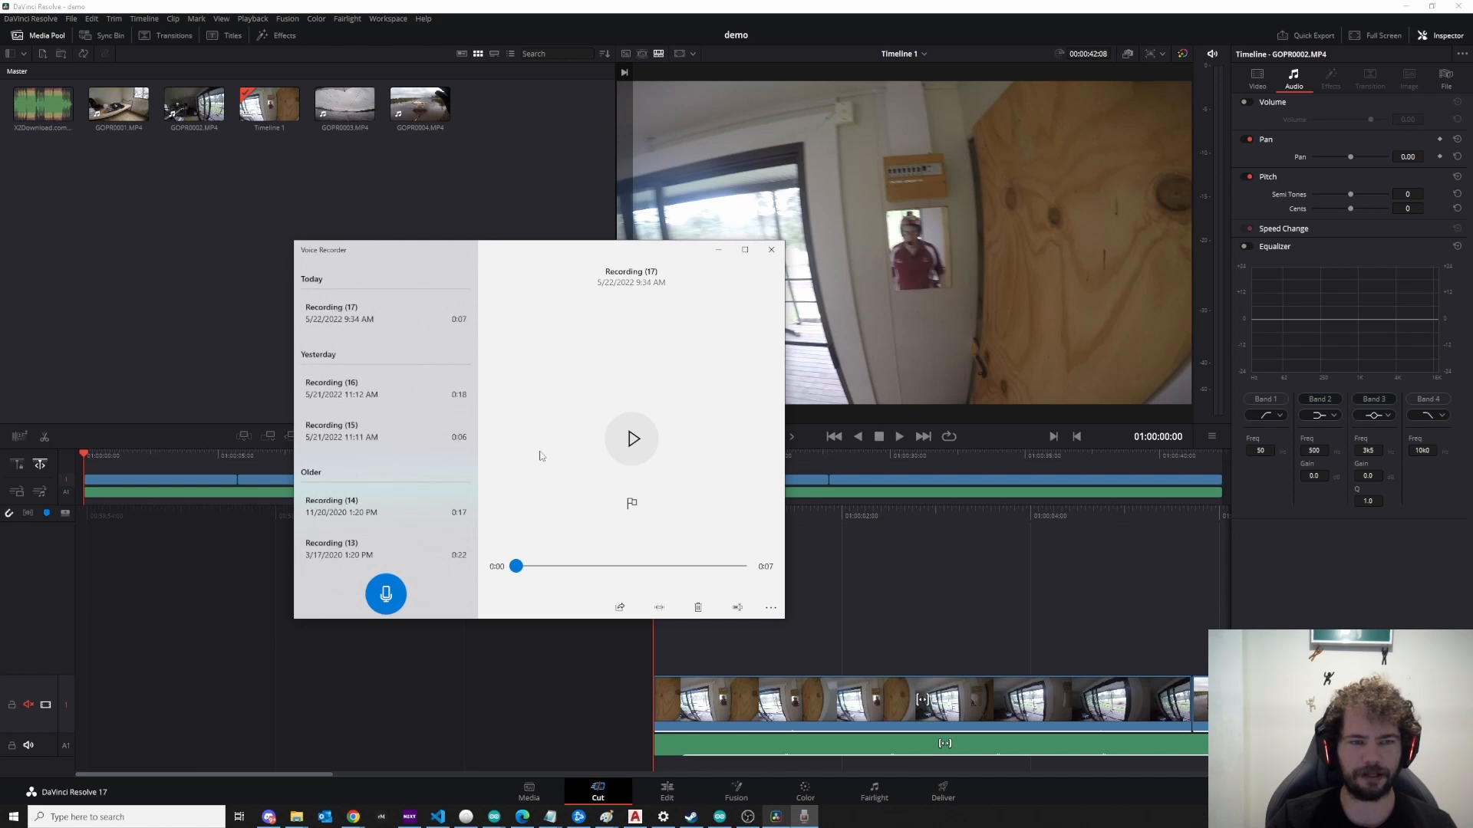
Step: Locate the new Recording (17).m4a file, import it into the DaVinci Resolve media pool and put the other windows away
{"action": "right_click", "coordinate": [361, 313]}
{"action": "left_click", "coordinate": [391, 384]}
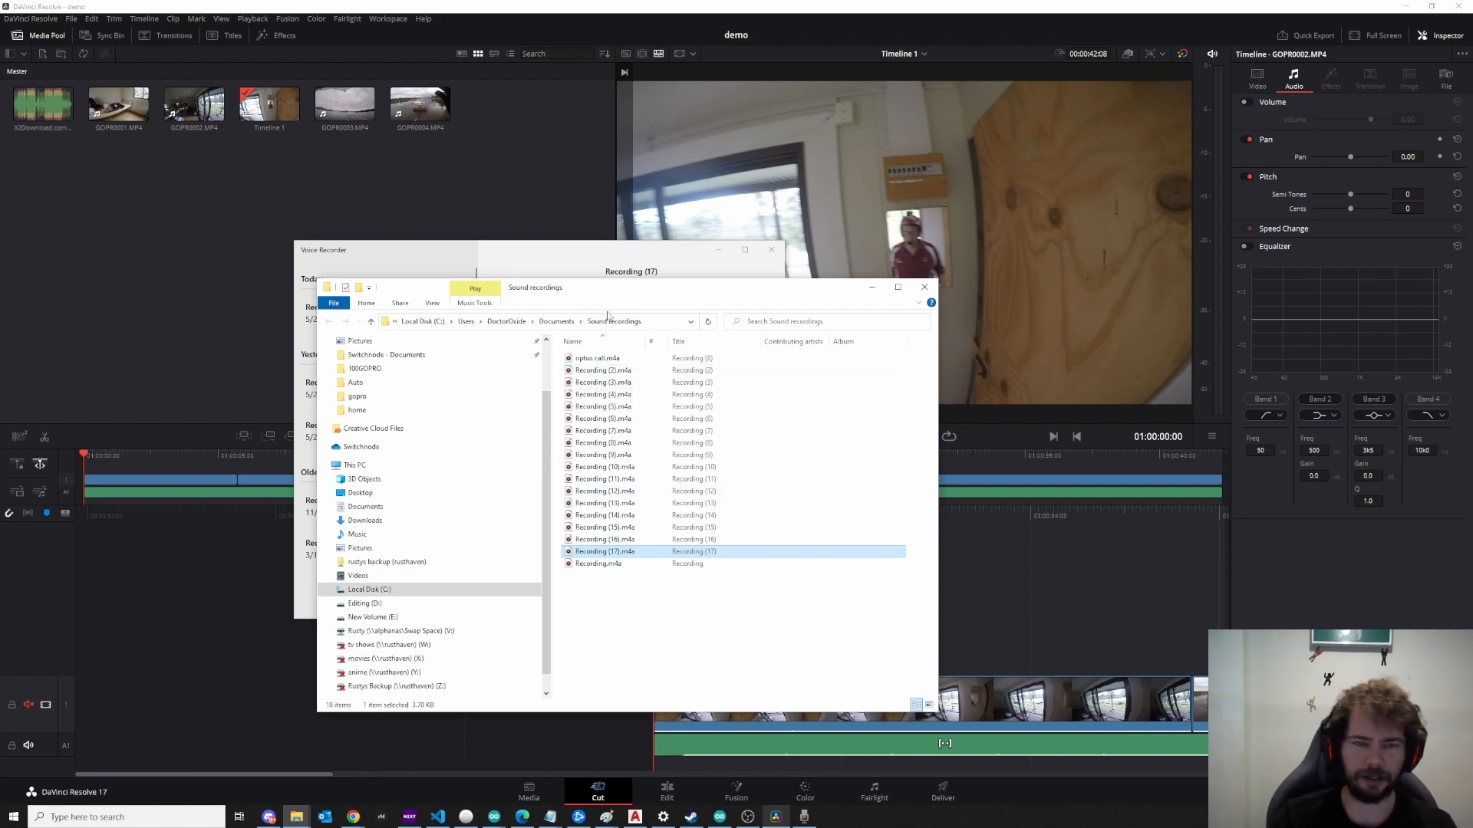
{"action": "left_click_drag", "start_coordinate": [637, 558], "coordinate": [418, 176]}
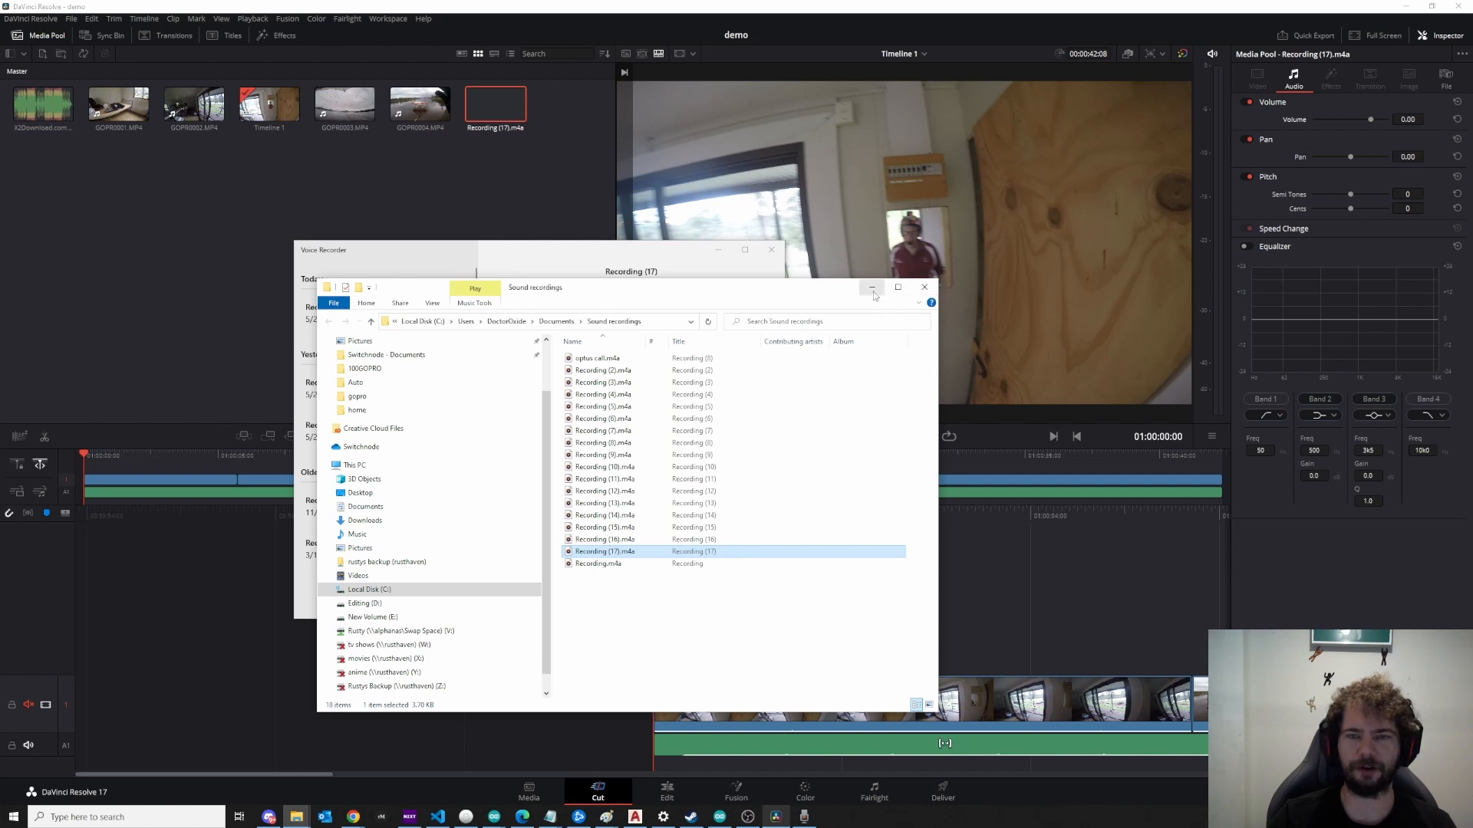
{"action": "left_click", "coordinate": [931, 289]}
{"action": "left_click", "coordinate": [711, 253]}
Step: Preview Recording (17).m4a and place it on a new audio track below the music, aligned with the timeline's end
{"action": "left_click", "coordinate": [496, 119]}
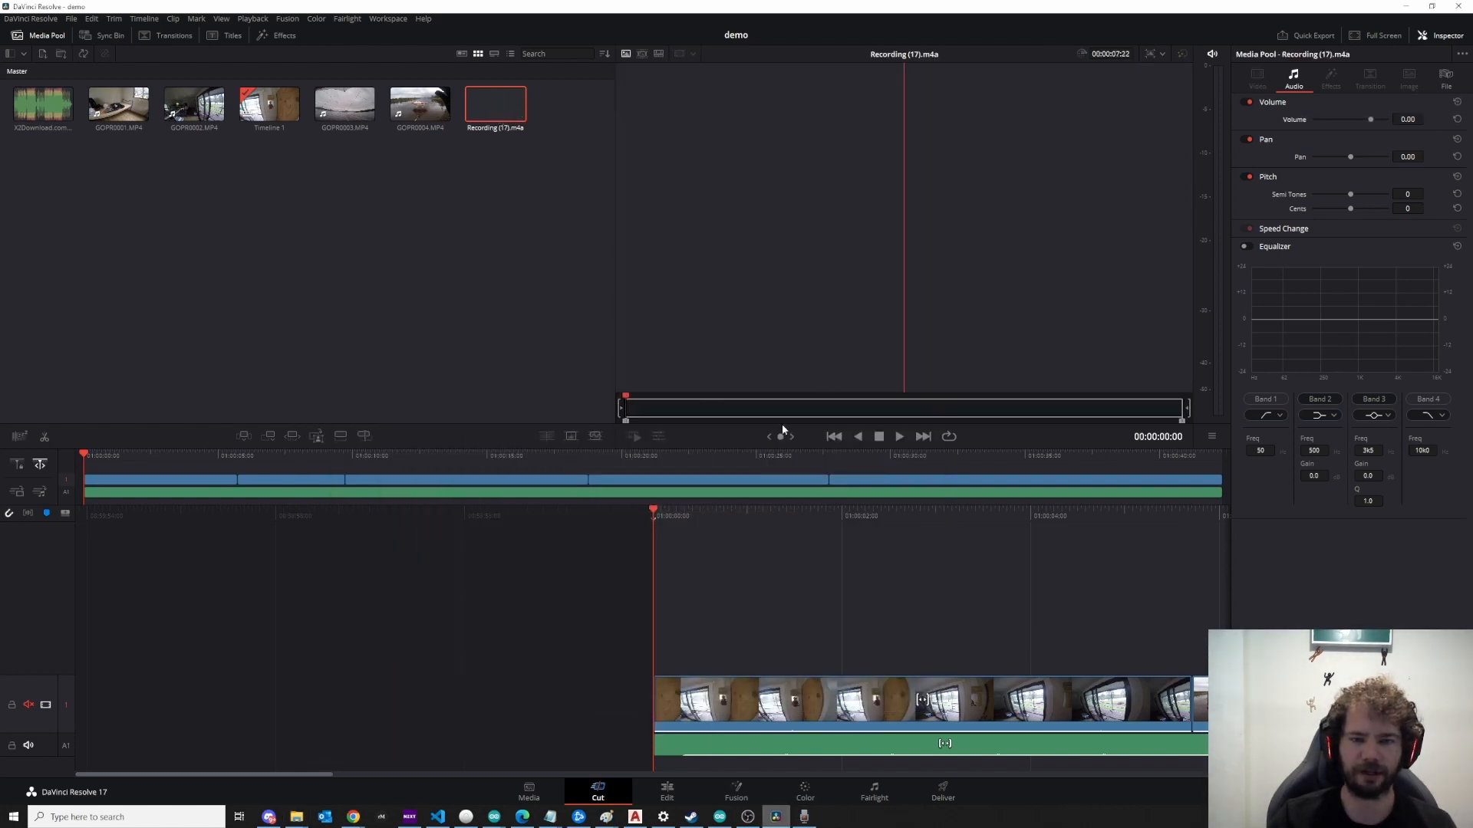
{"action": "left_click", "coordinate": [898, 438]}
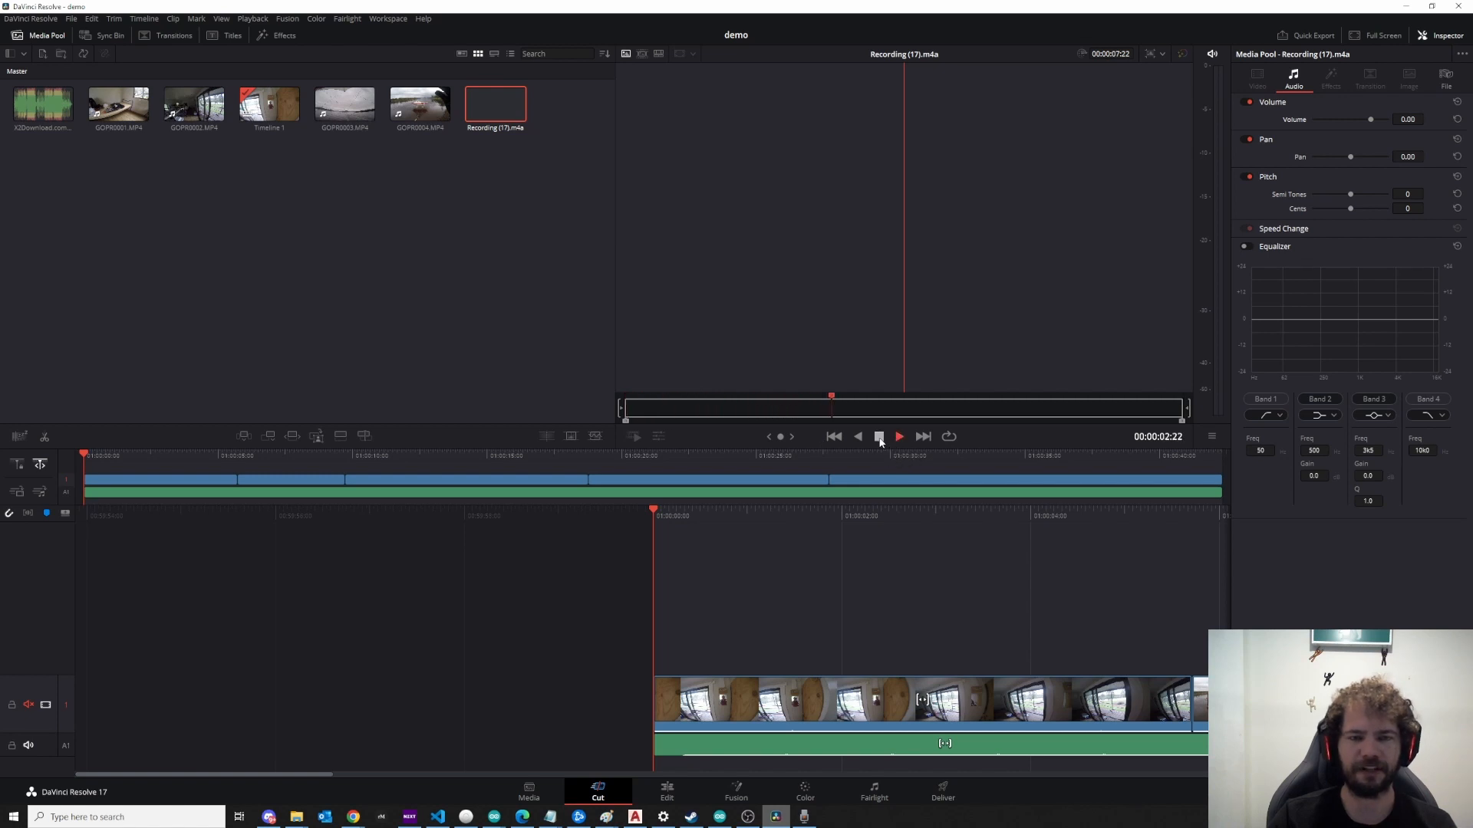
{"action": "left_click", "coordinate": [879, 437]}
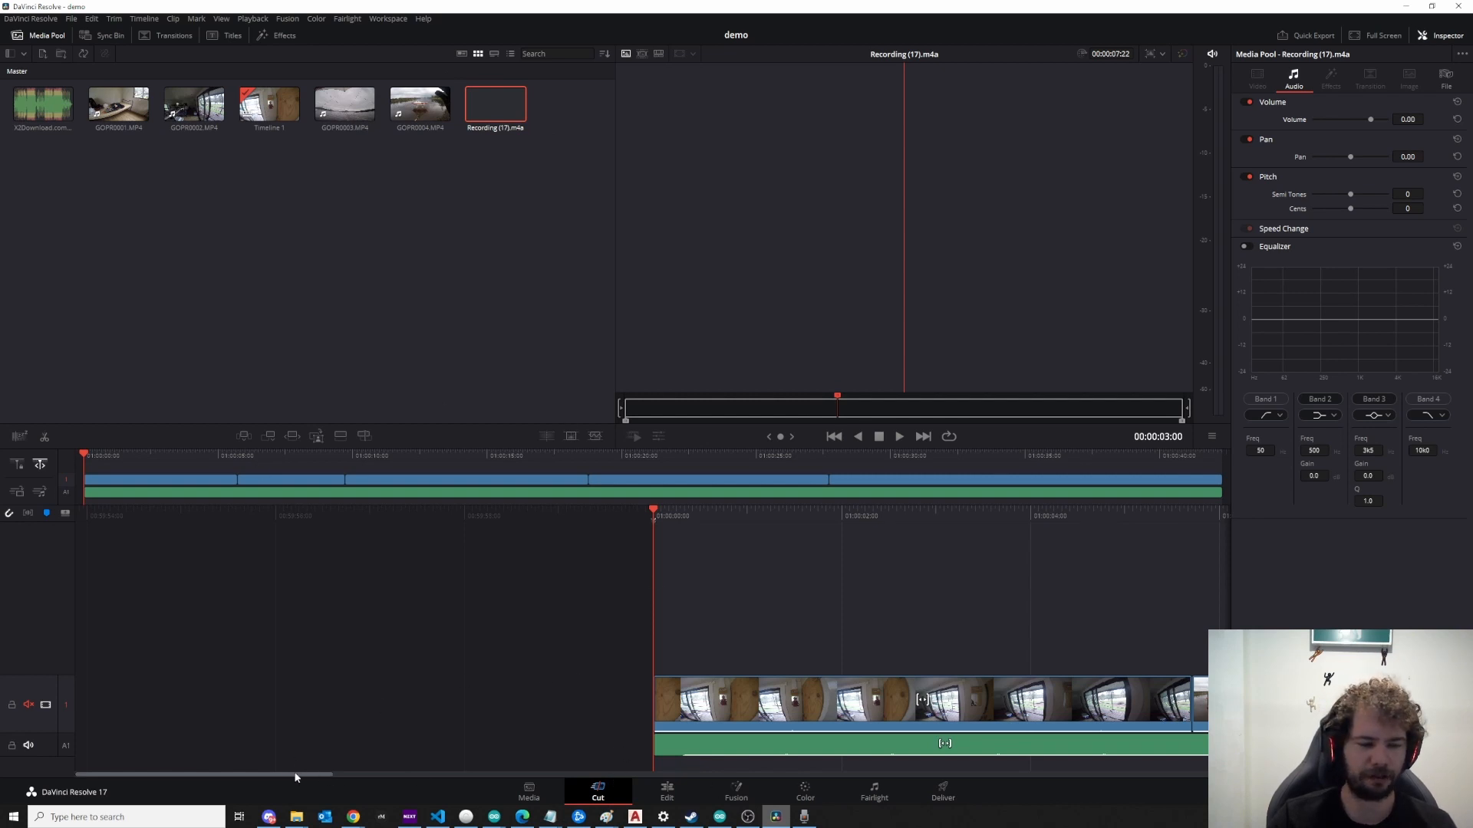
{"action": "left_click_drag", "start_coordinate": [295, 777], "coordinate": [1127, 796]}
{"action": "left_click_drag", "start_coordinate": [500, 107], "coordinate": [204, 775]}
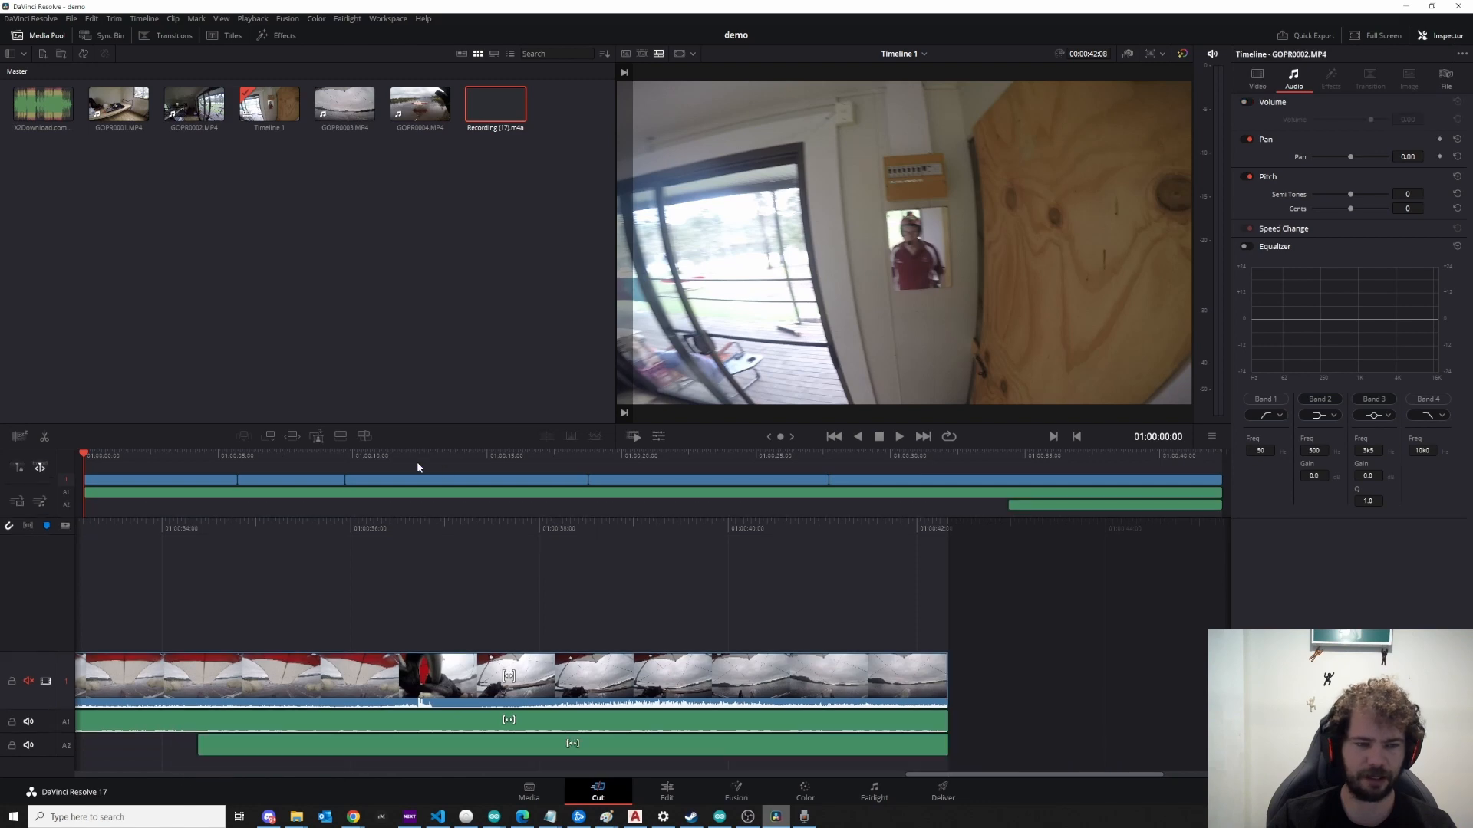
Step: Set the playhead to 01:00:17:12 and select the last video clip on the timeline
{"action": "left_click_drag", "start_coordinate": [299, 458], "coordinate": [557, 475]}
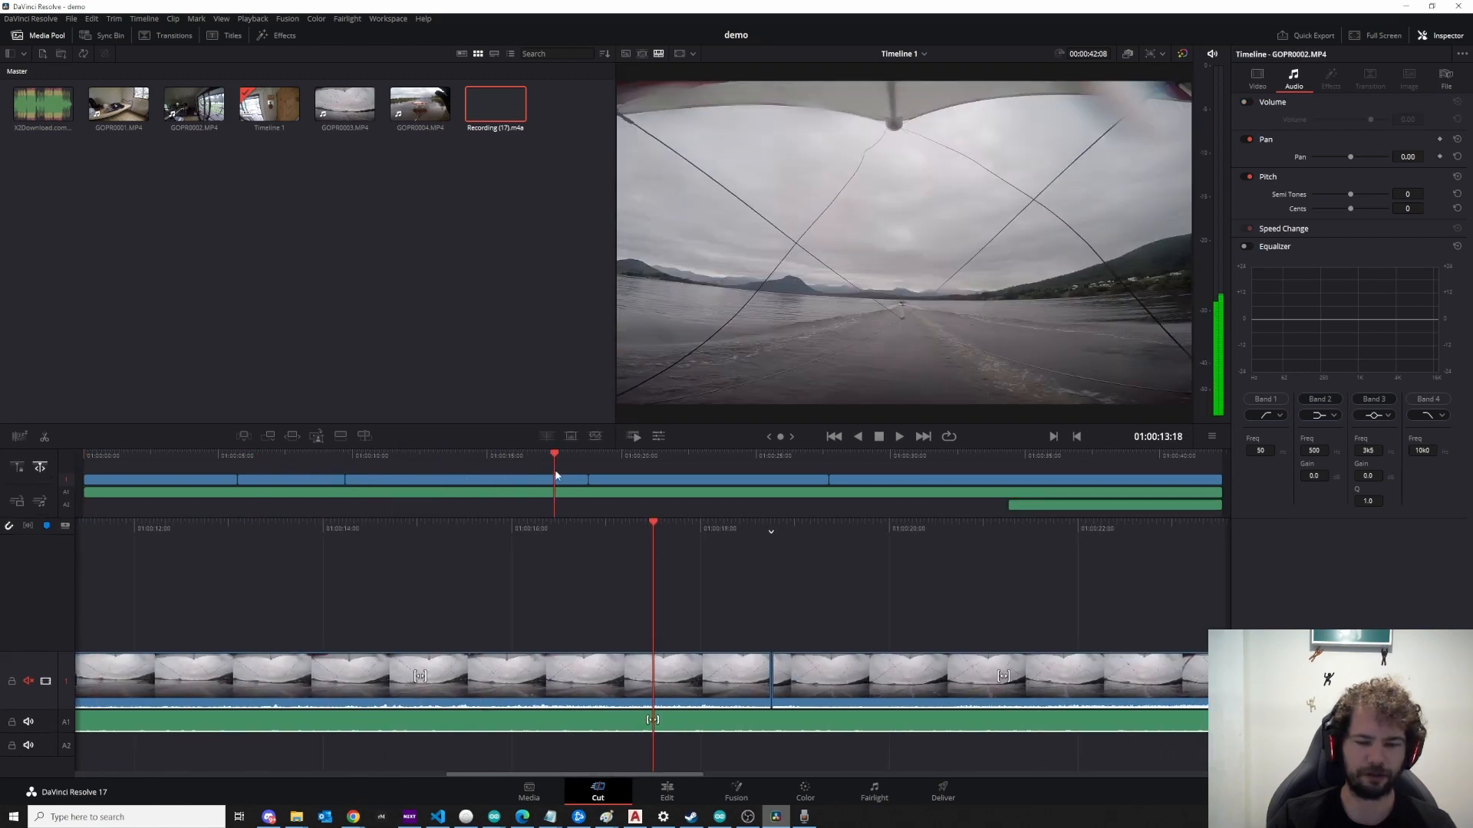
{"action": "left_click_drag", "start_coordinate": [675, 776], "coordinate": [1035, 776]}
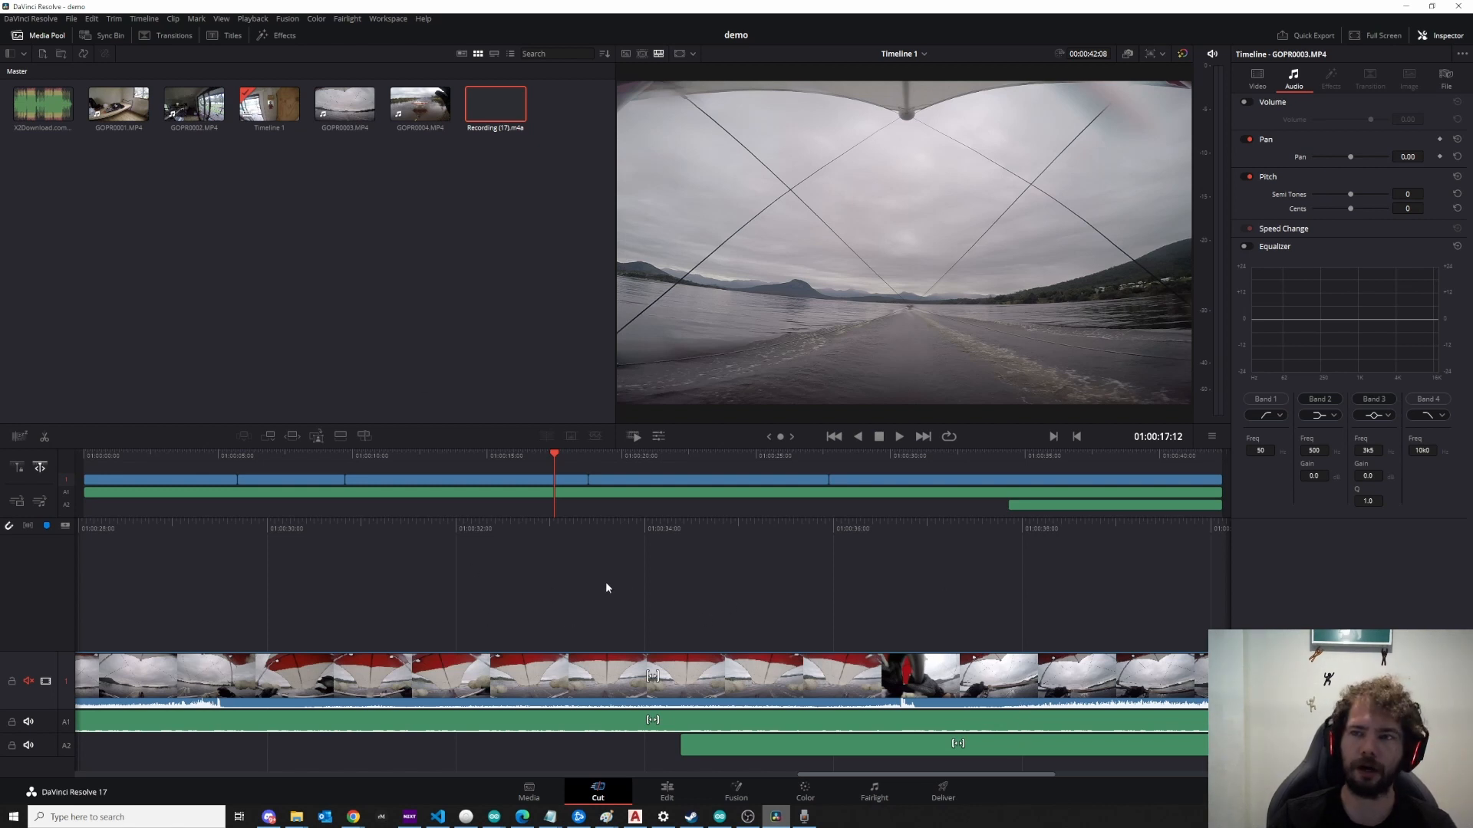
{"action": "right_click", "coordinate": [628, 595]}
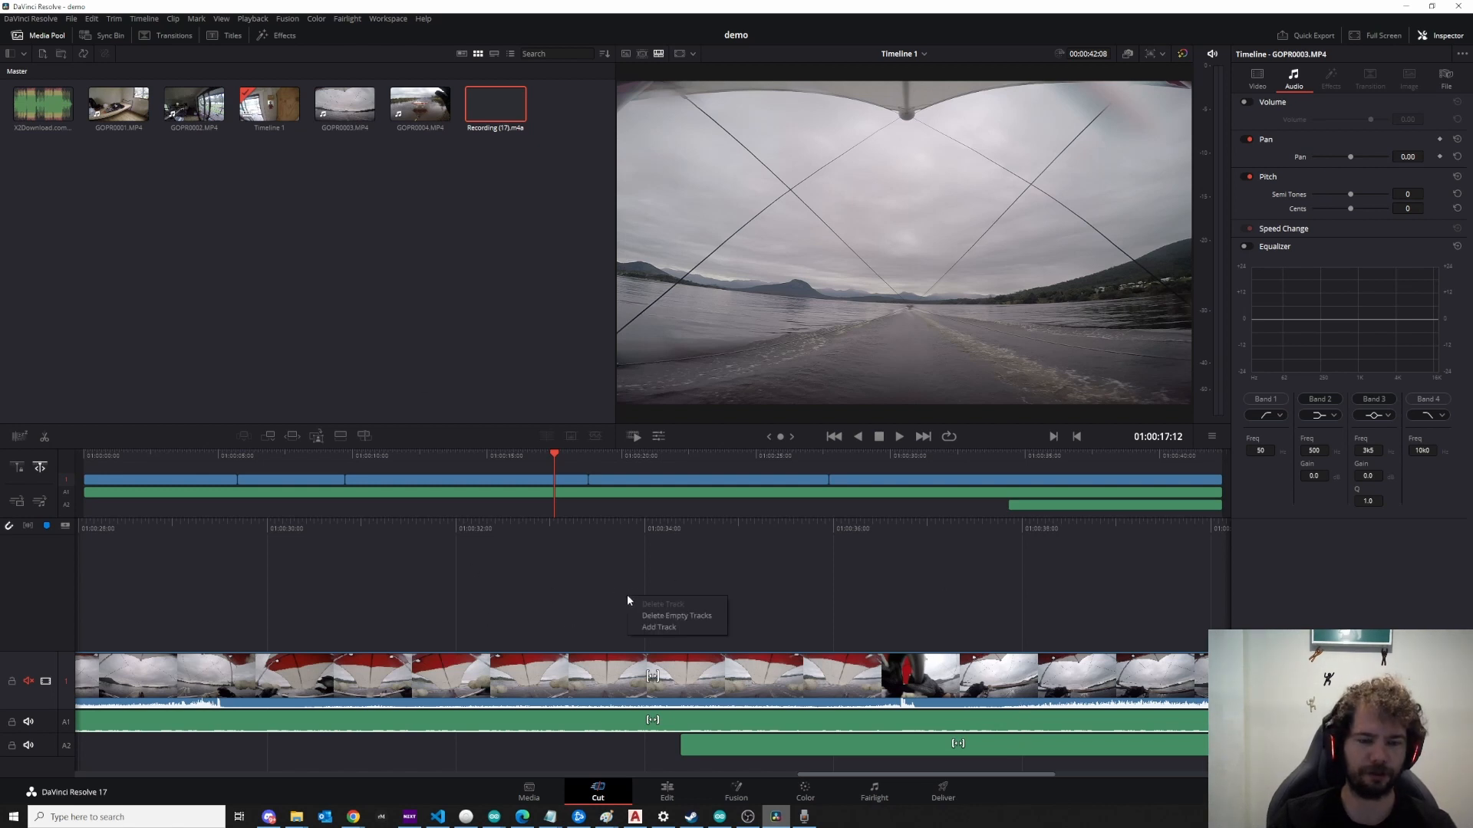
{"action": "left_click", "coordinate": [577, 634]}
{"action": "left_click", "coordinate": [569, 678]}
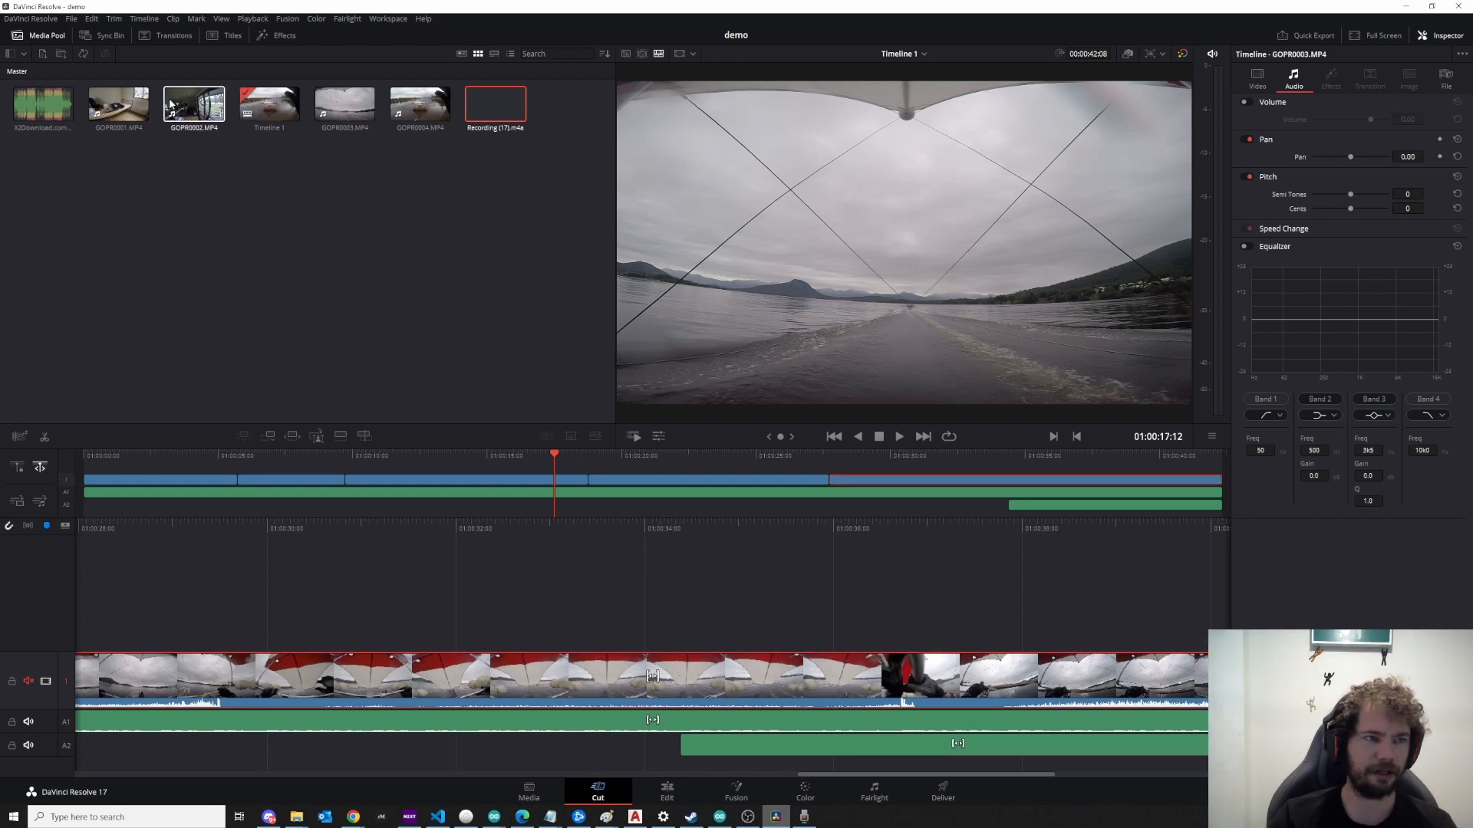
Step: Select the Recording (17).m4a voice clip on the timeline's second audio track
{"action": "left_click_drag", "start_coordinate": [181, 106], "coordinate": [215, 114]}
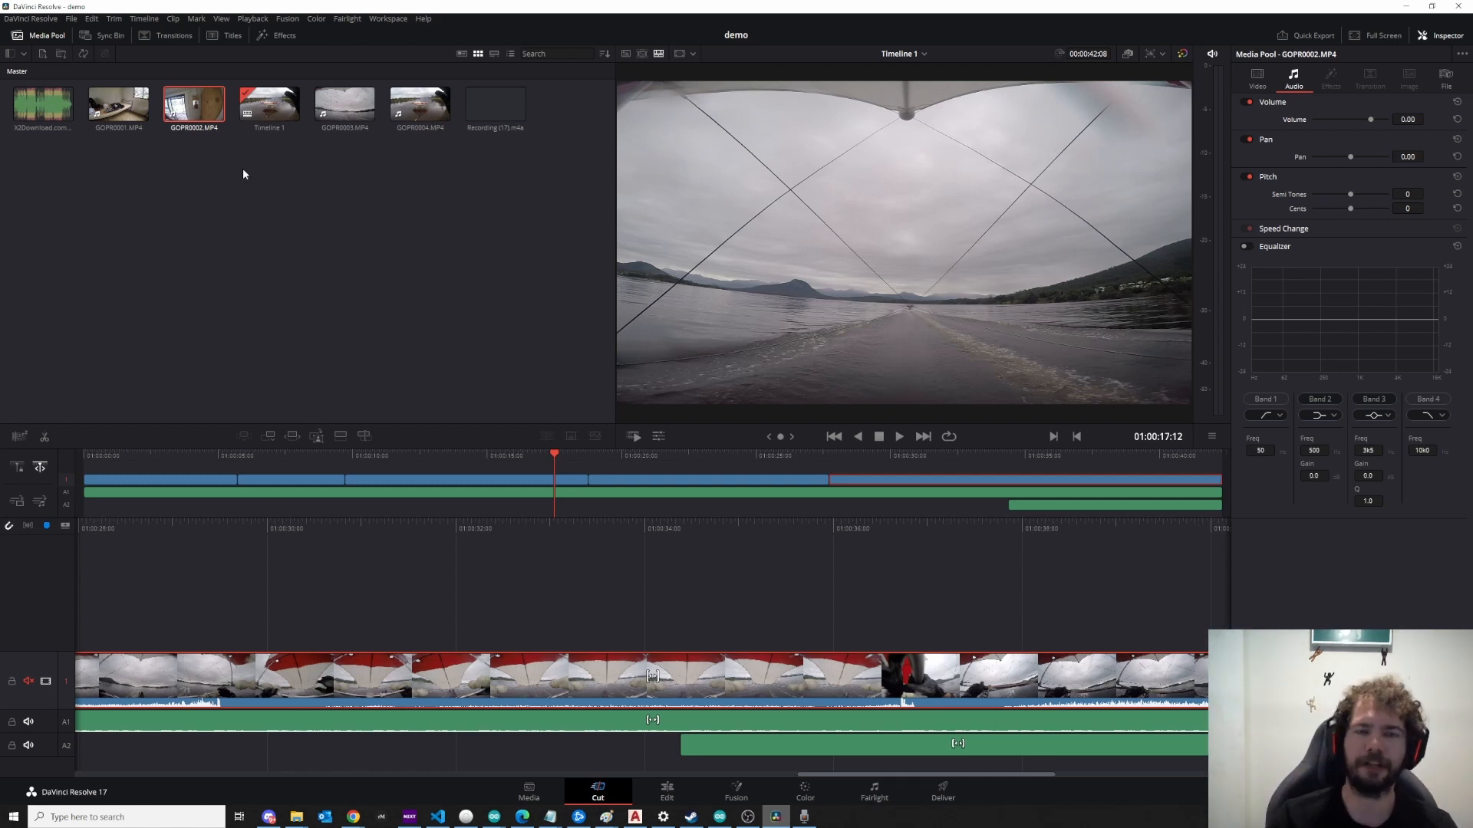
{"action": "left_click", "coordinate": [342, 253]}
{"action": "left_click", "coordinate": [927, 739]}
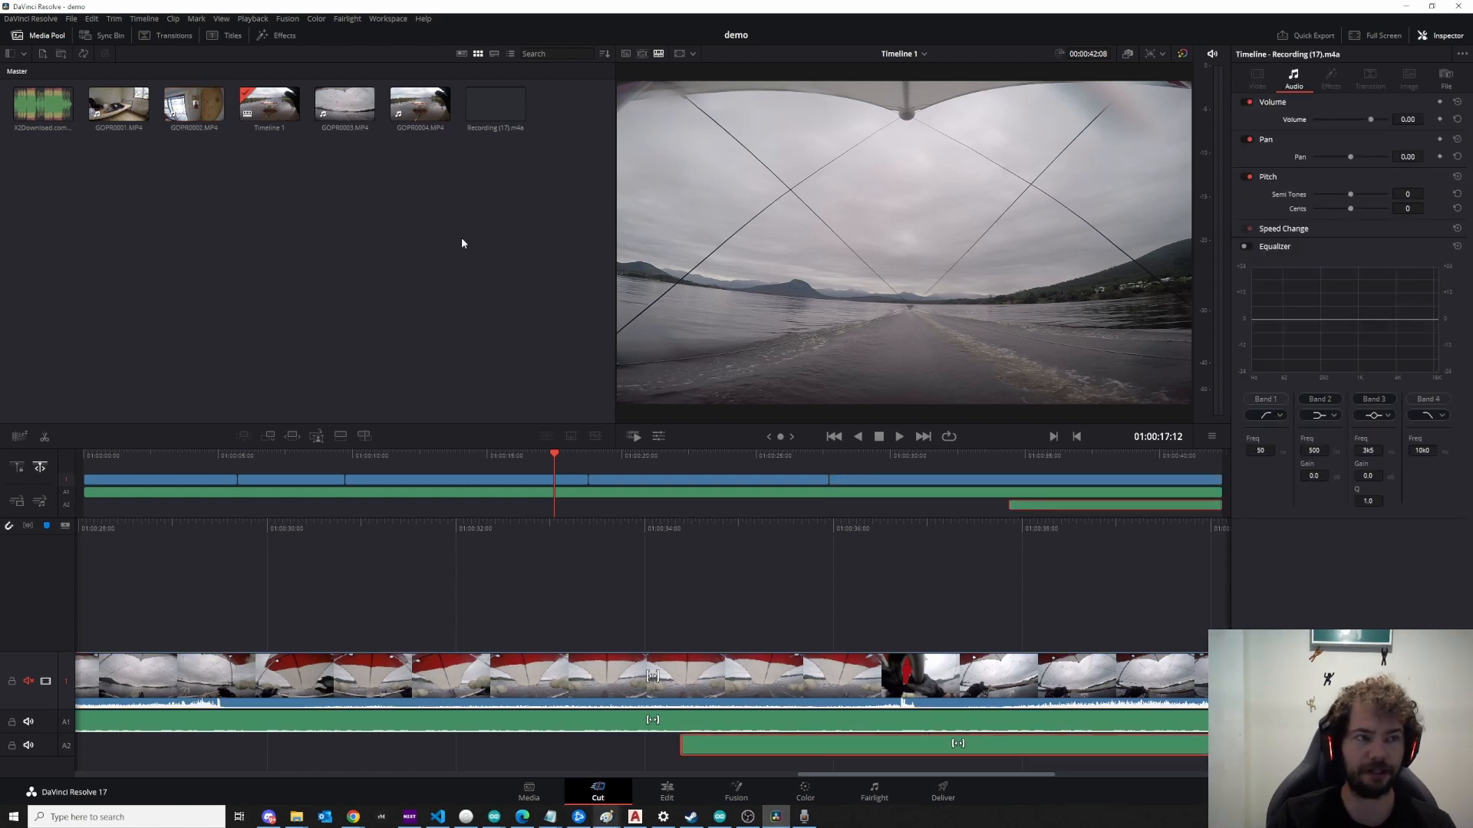
Step: Review the Quick Export options for the timeline, including the YouTube preset, and leave them without exporting
{"action": "left_click", "coordinate": [70, 18]}
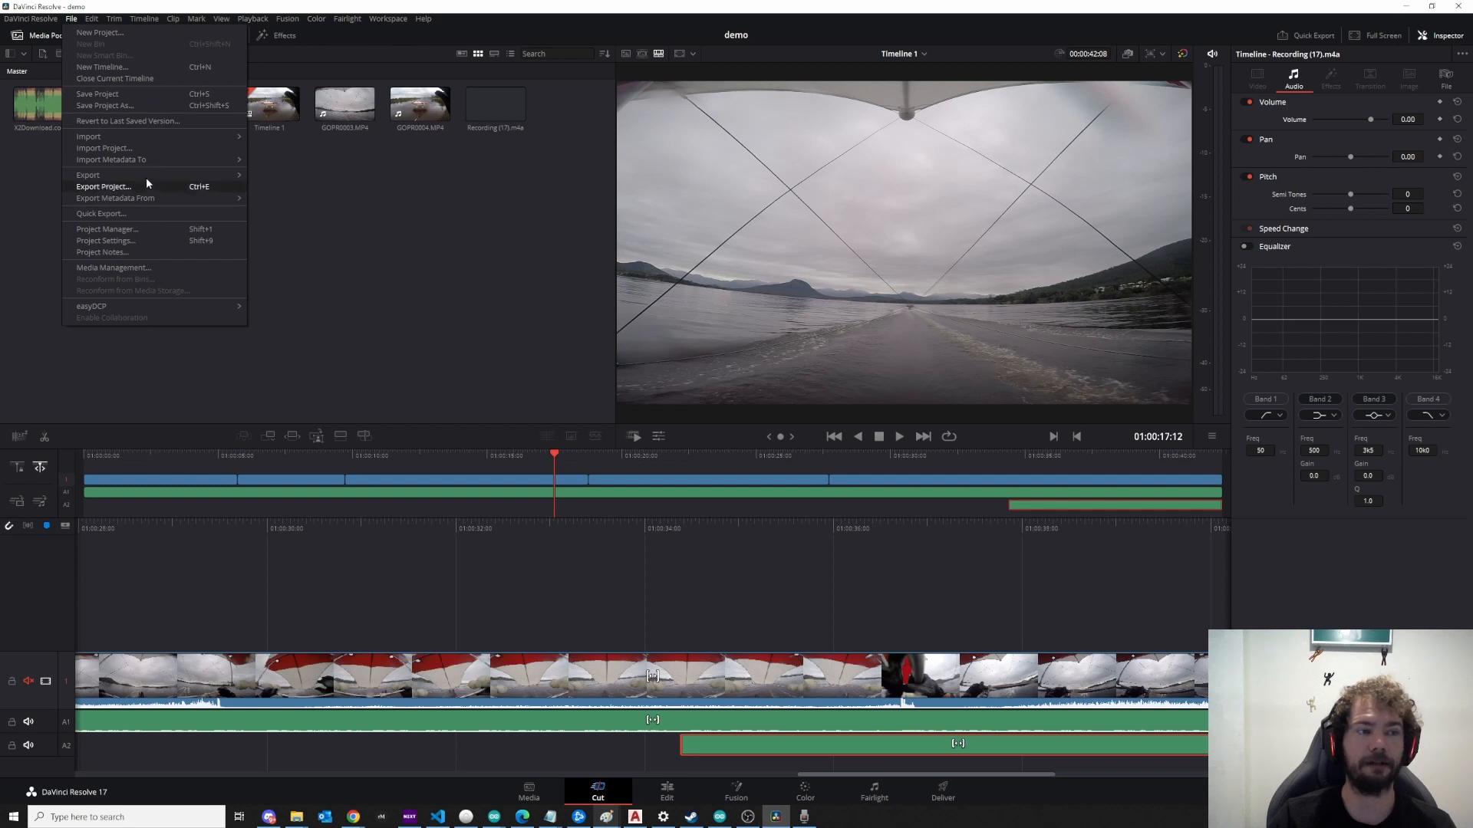
{"action": "left_click", "coordinate": [144, 213]}
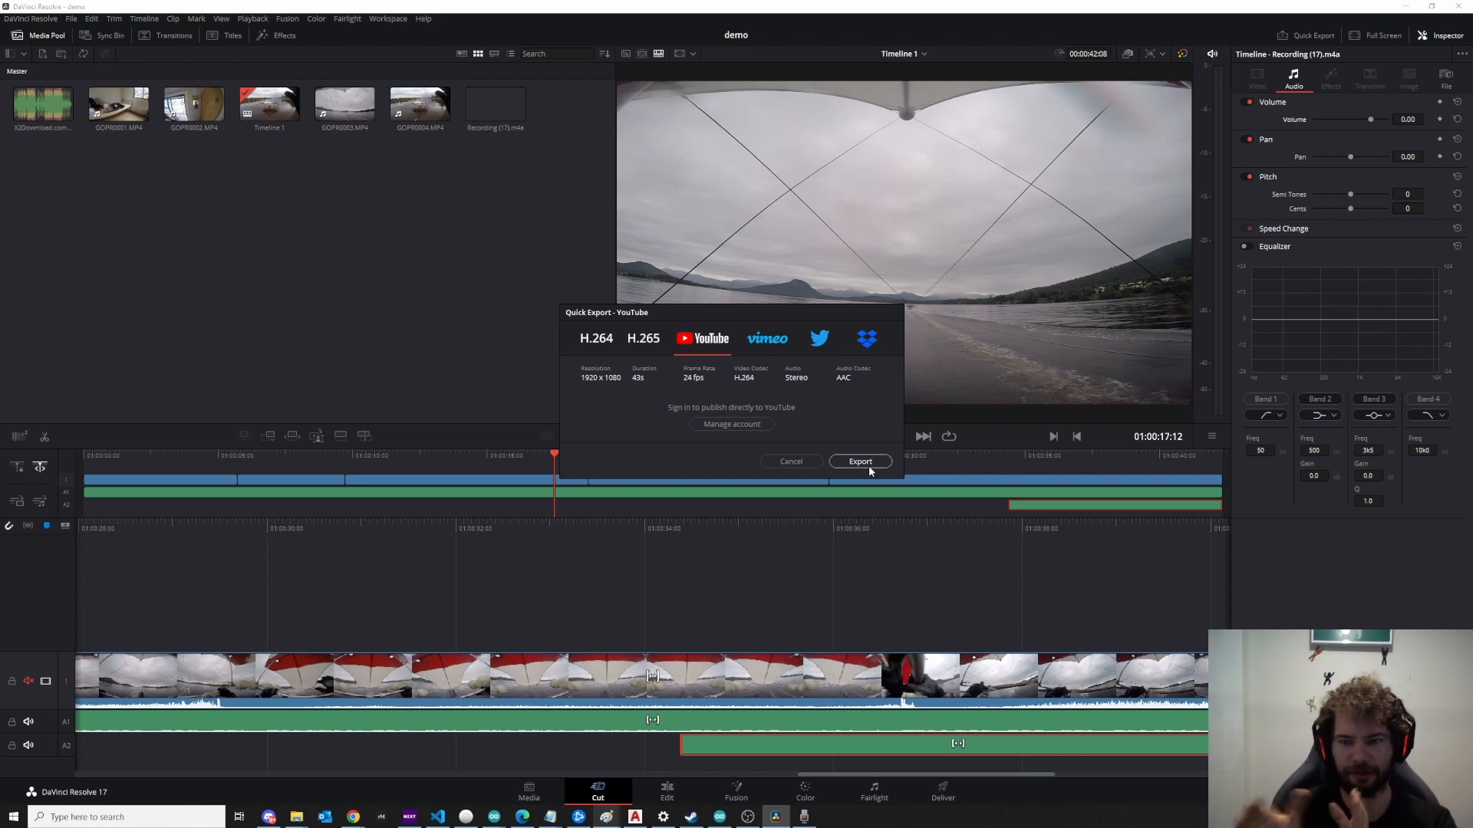
{"action": "left_click", "coordinate": [791, 461]}
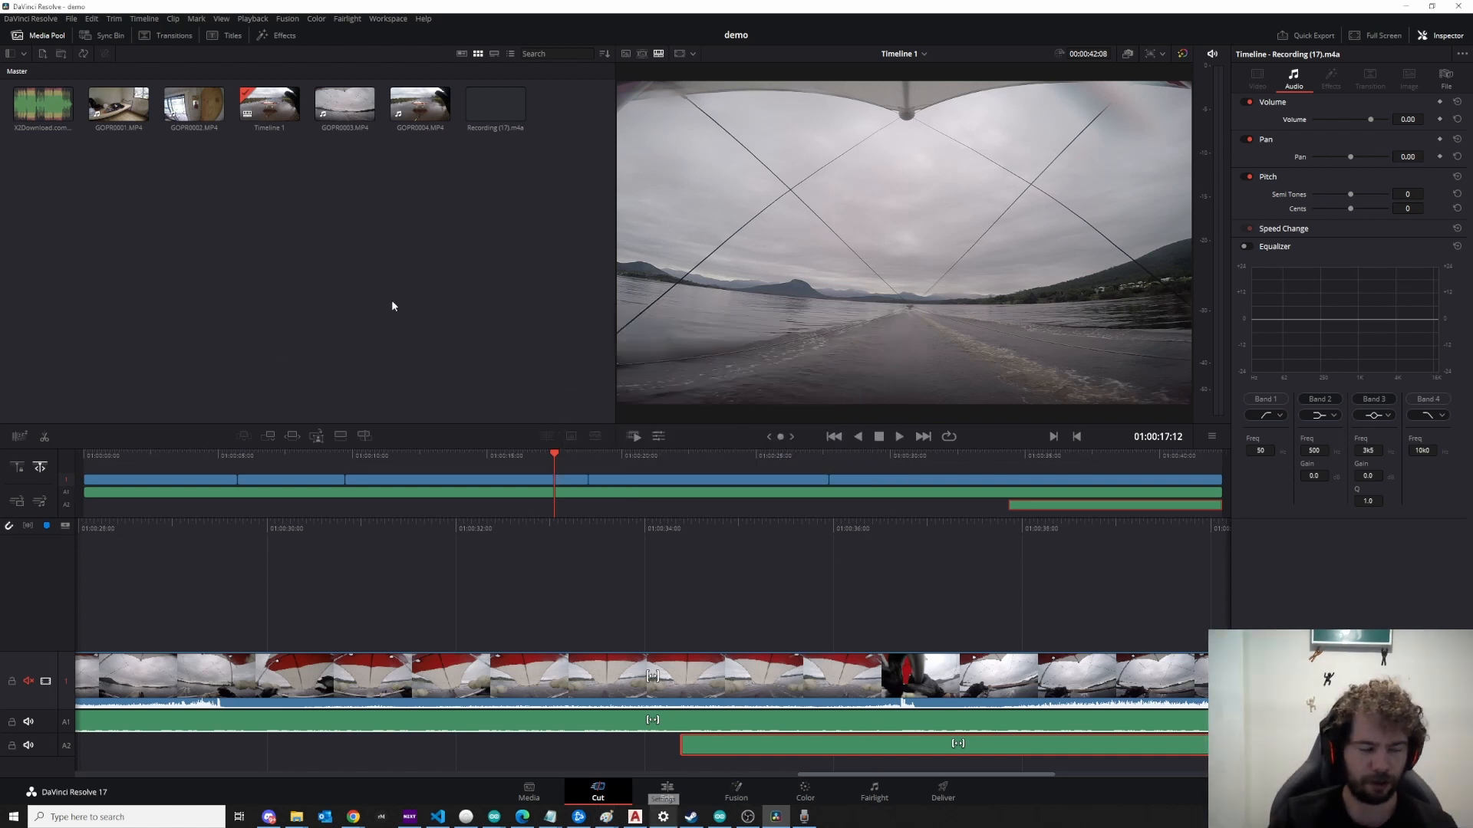
Step: Close DaVinci Resolve, relaunch it from the Windows search, and select the demo project among the saved projects
{"action": "left_click", "coordinate": [1463, 6]}
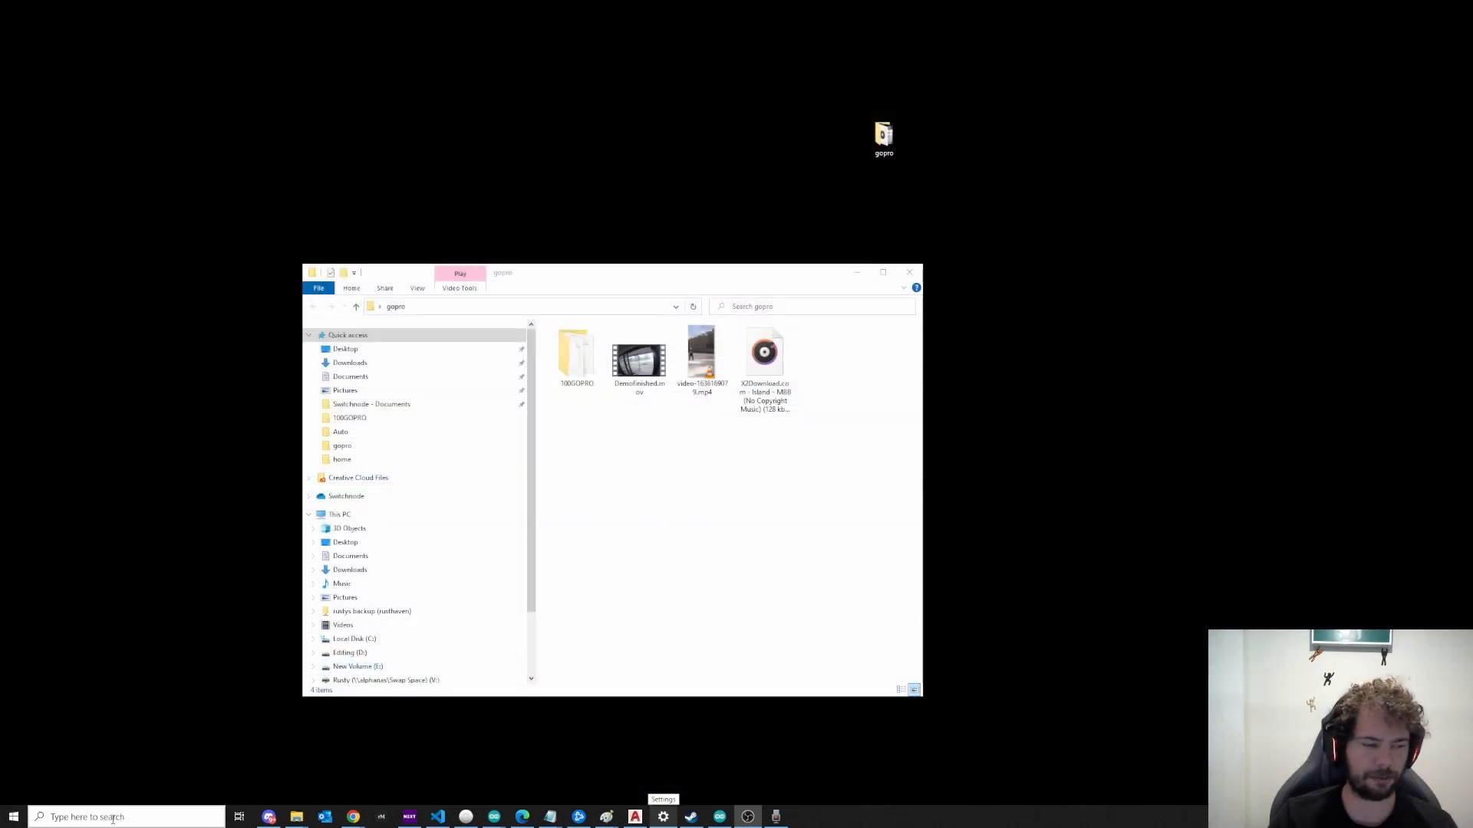
{"action": "left_click", "coordinate": [111, 818]}
{"action": "type", "text": "dav"}
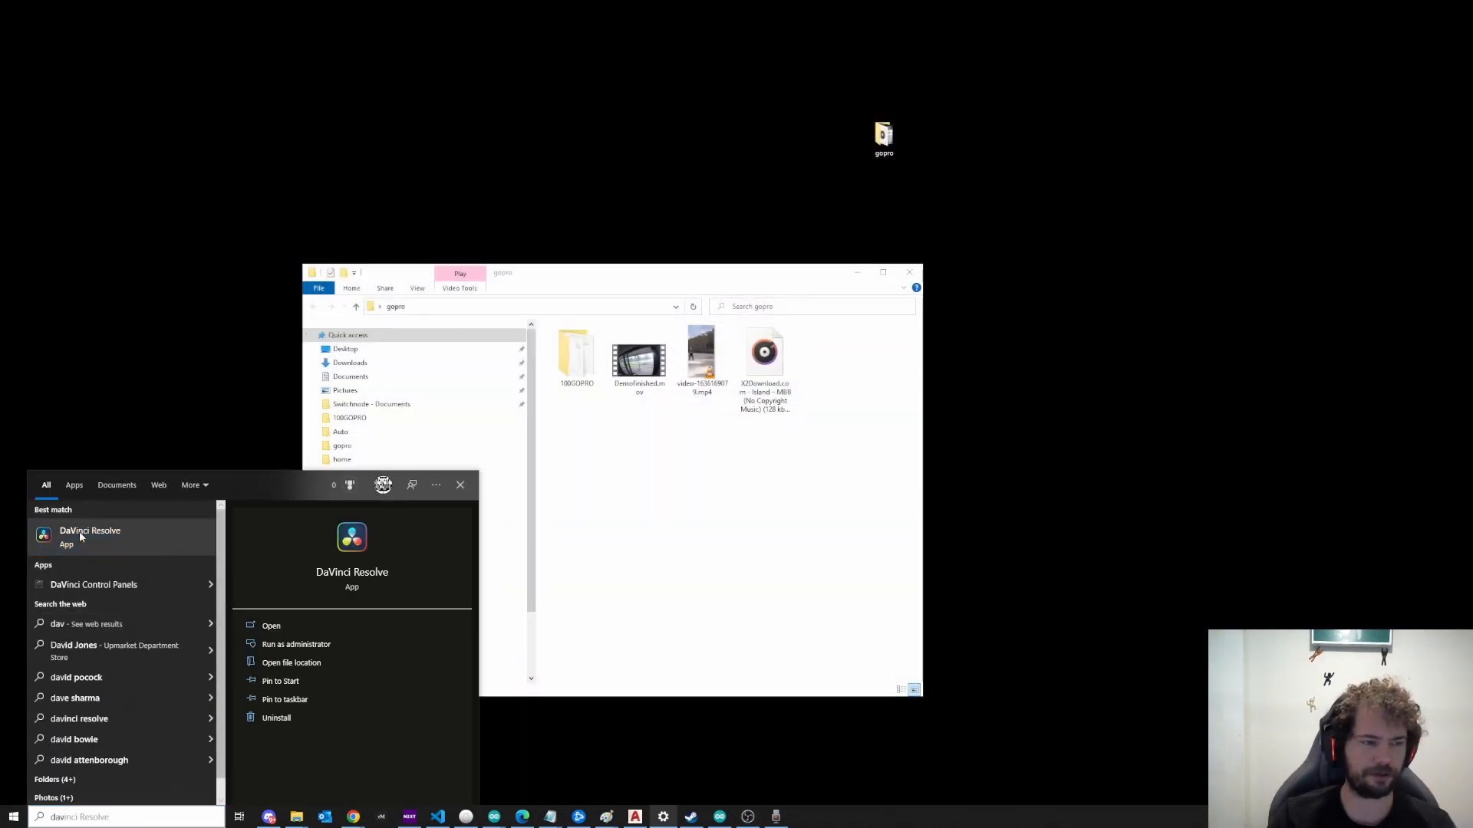
{"action": "left_click", "coordinate": [79, 533]}
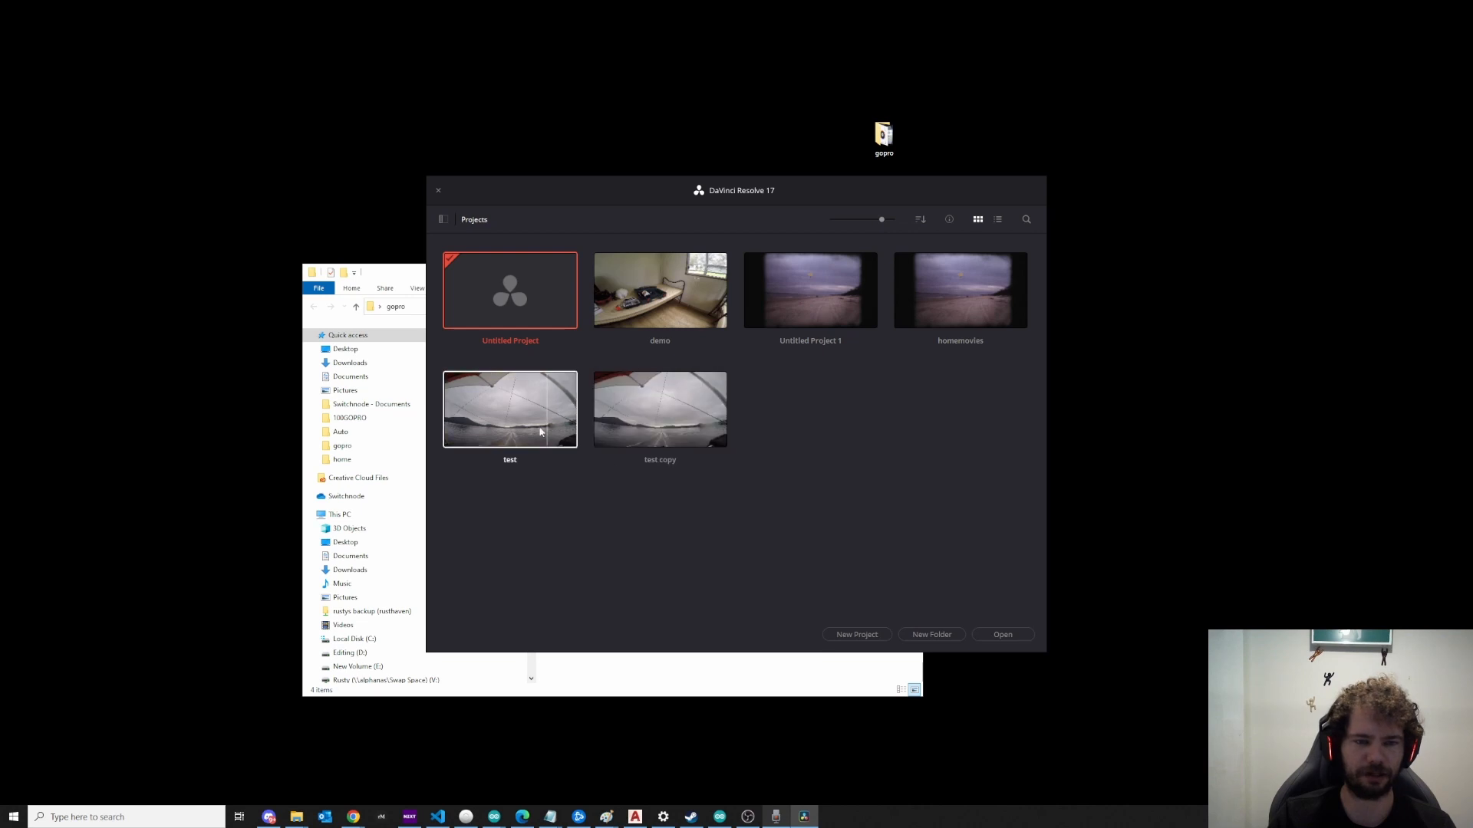
{"action": "left_click", "coordinate": [662, 301]}
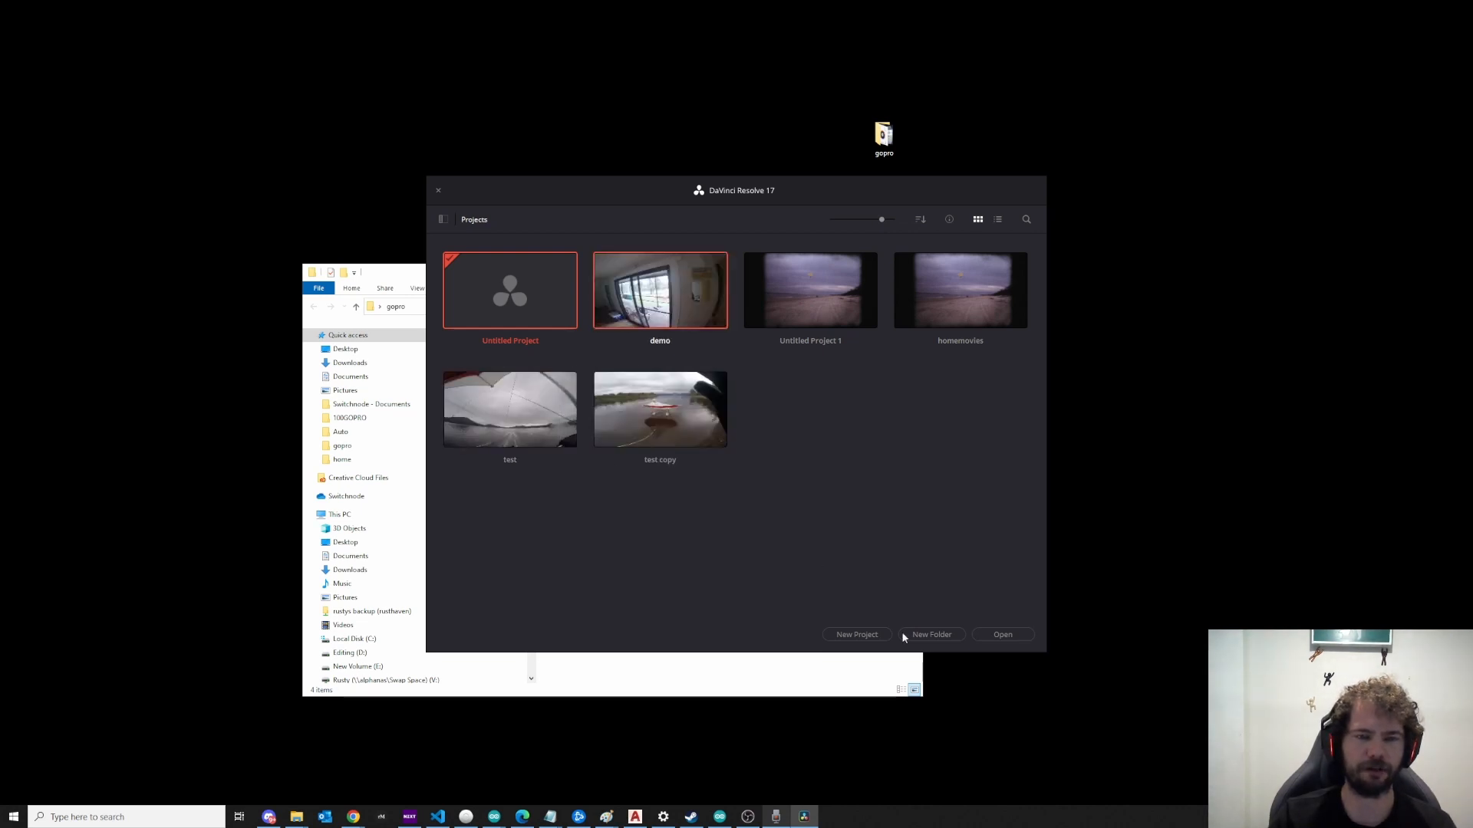